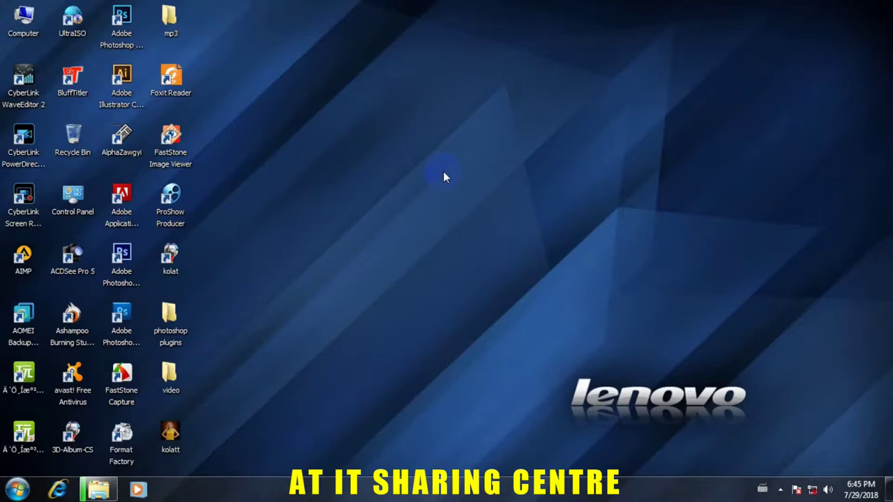
Preview the kolatt image from the desktop, then close the preview.
{"action": "right_click", "coordinate": [299, 134]}
{"action": "left_click", "coordinate": [322, 139]}
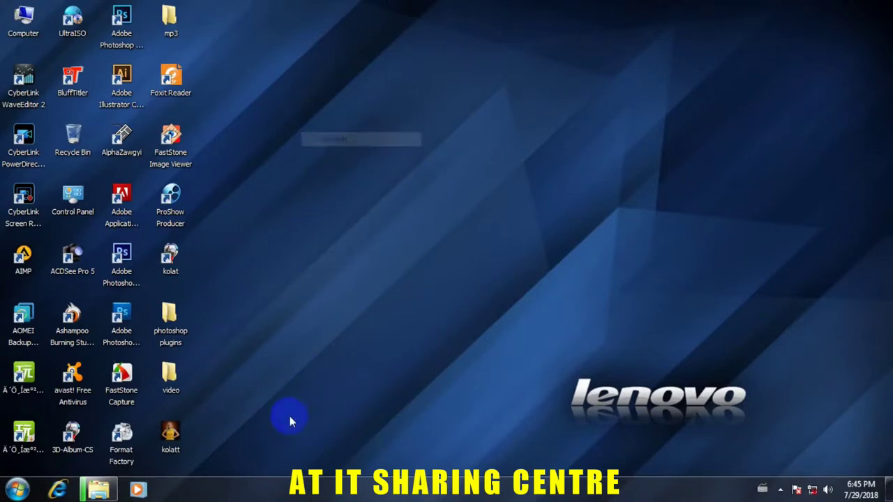
{"action": "double_click", "coordinate": [170, 436]}
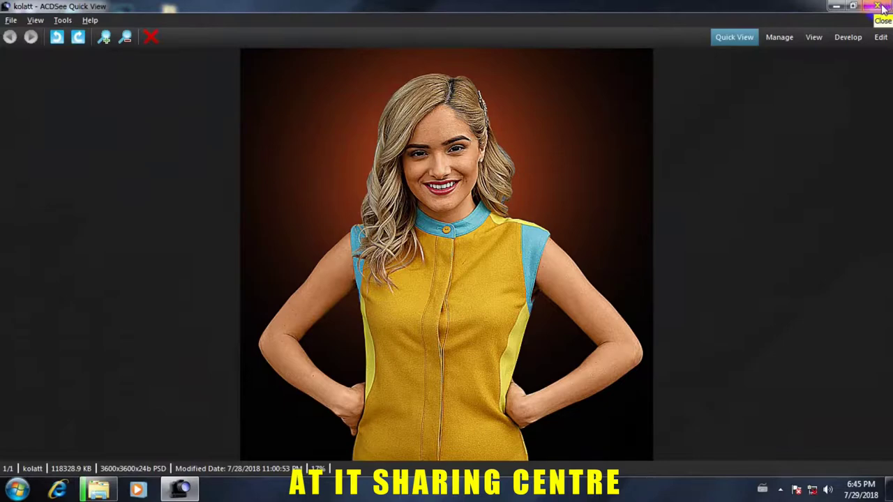
{"action": "left_click", "coordinate": [882, 7]}
Drag the kolatt file onto the Photoshop CS6 shortcut to open it.
{"action": "right_click", "coordinate": [277, 100]}
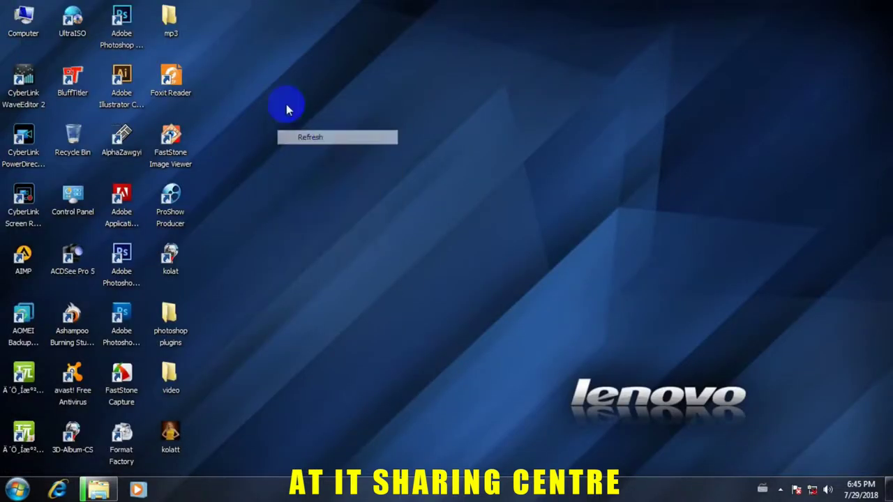
{"action": "left_click", "coordinate": [296, 116]}
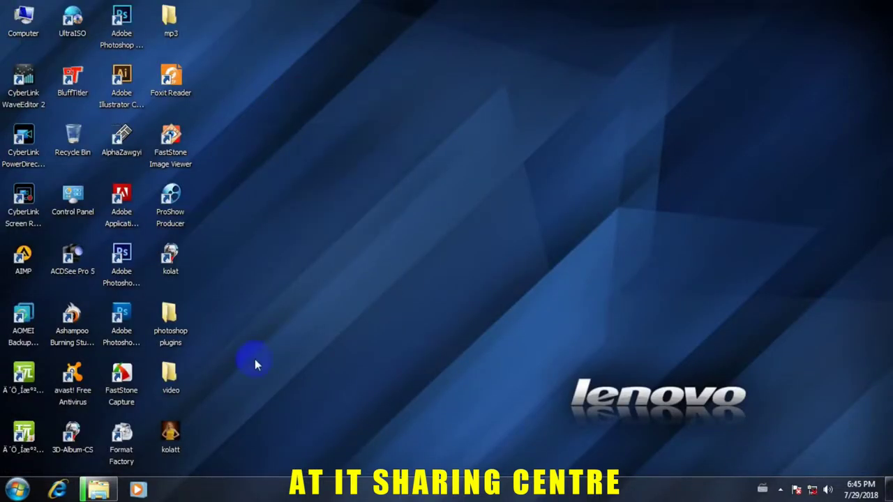
{"action": "left_click", "coordinate": [120, 269]}
{"action": "left_click_drag", "start_coordinate": [171, 436], "coordinate": [122, 265]}
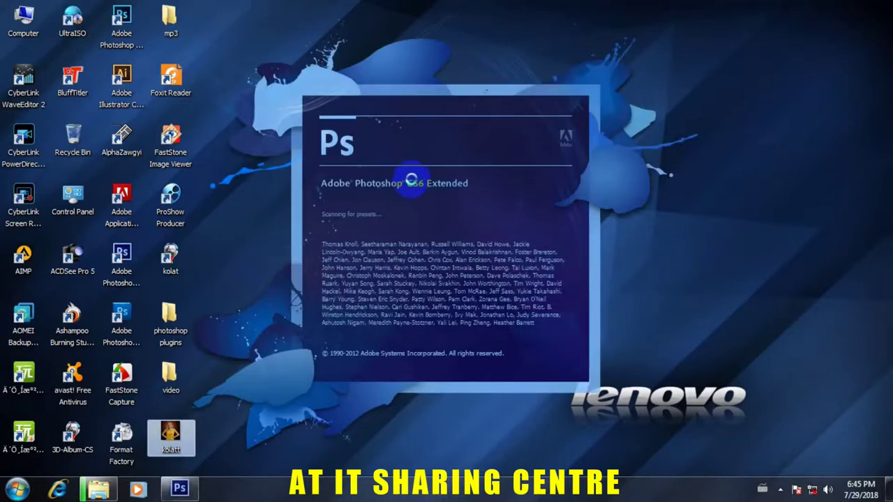
Refresh the desktop repeatedly while Photoshop CS6 finishes launching.
{"action": "right_click", "coordinate": [795, 83]}
{"action": "left_click", "coordinate": [804, 119]}
{"action": "right_click", "coordinate": [779, 60]}
{"action": "left_click", "coordinate": [795, 96]}
{"action": "right_click", "coordinate": [783, 52]}
{"action": "left_click", "coordinate": [799, 82]}
{"action": "right_click", "coordinate": [780, 42]}
{"action": "left_click", "coordinate": [805, 80]}
{"action": "right_click", "coordinate": [770, 50]}
{"action": "left_click", "coordinate": [802, 82]}
{"action": "right_click", "coordinate": [774, 64]}
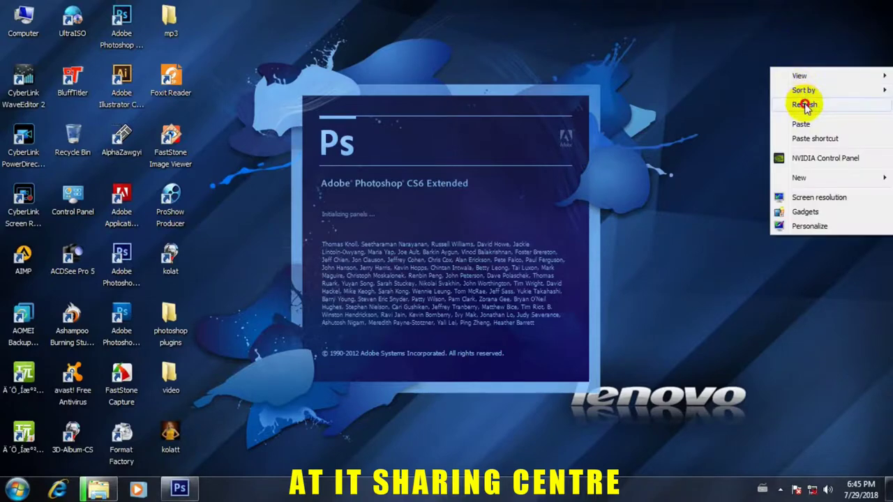
{"action": "left_click", "coordinate": [802, 98]}
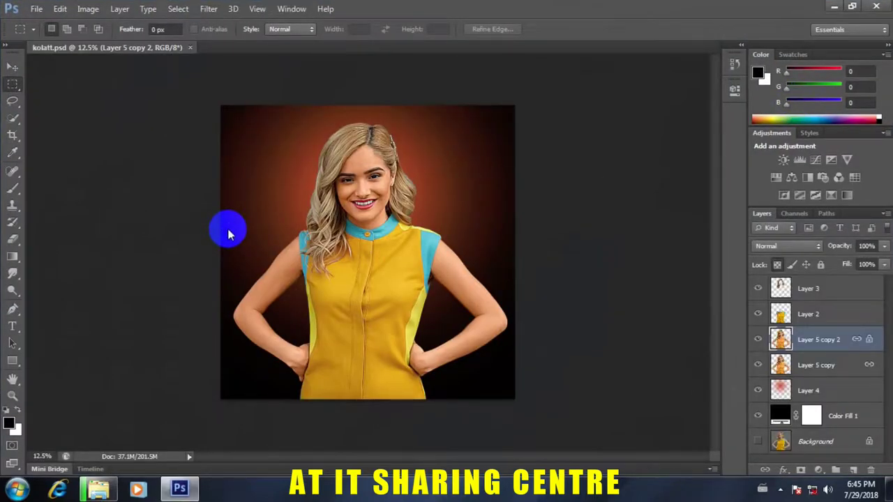
{"action": "mouse_move", "coordinate": [339, 240]}
{"action": "left_mouse_down"}
{"action": "mouse_move", "coordinate": [405, 157]}
{"action": "mouse_move", "coordinate": [392, 289]}
{"action": "mouse_move", "coordinate": [383, 289]}
{"action": "left_mouse_up"}
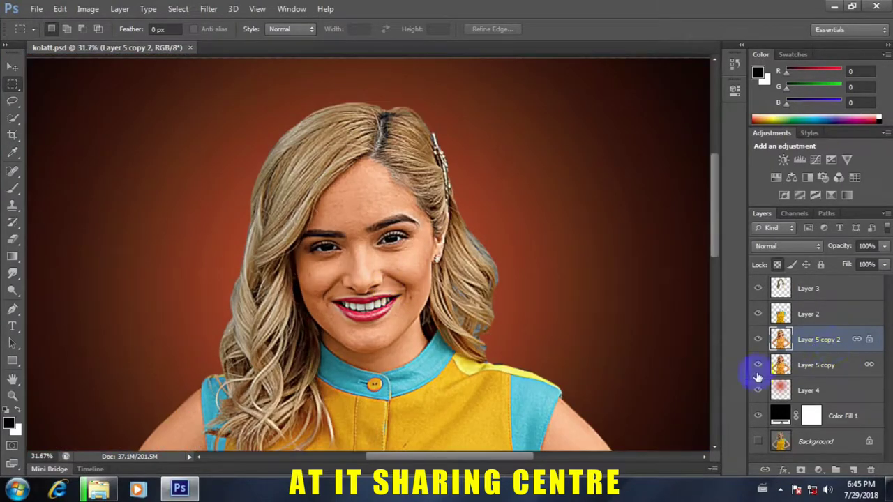
{"action": "left_click", "coordinate": [757, 339]}
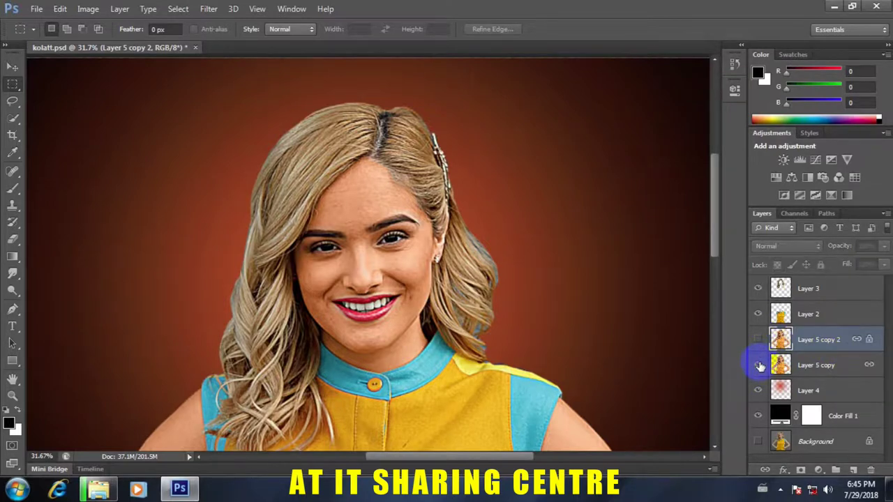
{"action": "left_click", "coordinate": [758, 341]}
{"action": "left_click", "coordinate": [758, 340]}
{"action": "left_click", "coordinate": [758, 341]}
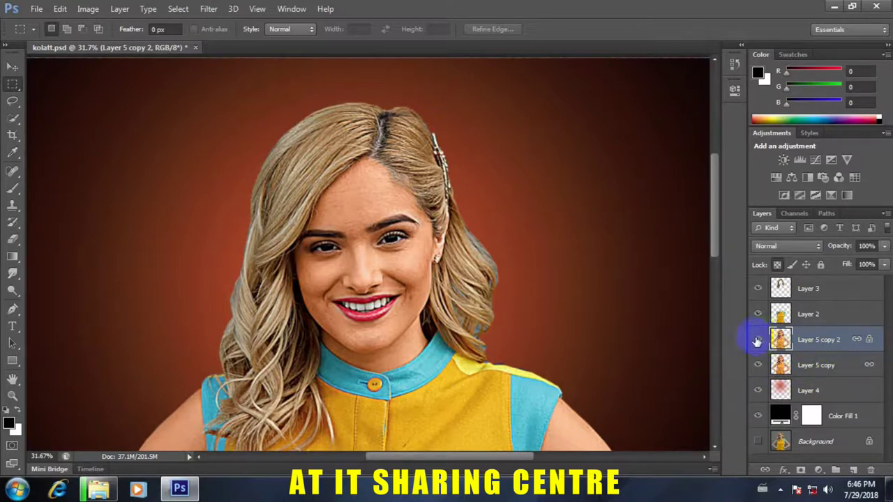
{"action": "mouse_move", "coordinate": [528, 275]}
{"action": "left_mouse_down"}
{"action": "mouse_move", "coordinate": [494, 282]}
{"action": "mouse_move", "coordinate": [430, 398]}
{"action": "left_mouse_up"}
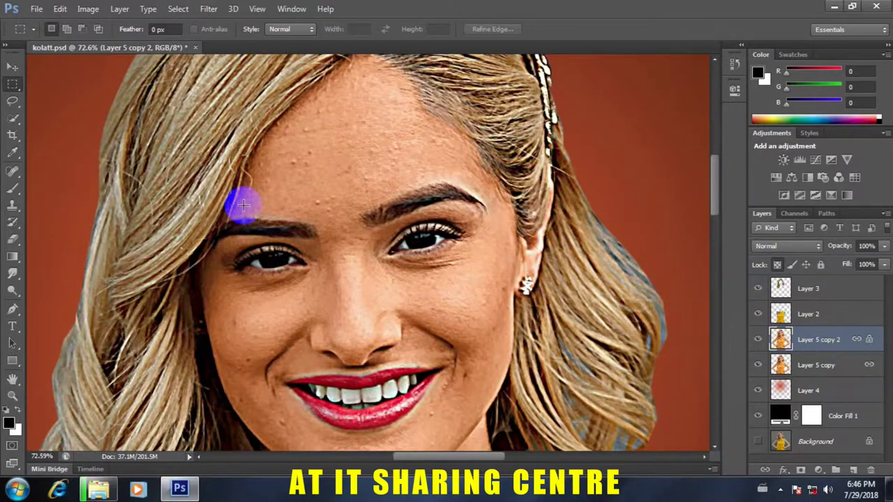
{"action": "scroll", "coordinate": [239, 199], "scroll_direction": "down", "scroll_amount": 3}
{"action": "scroll", "coordinate": [290, 213], "scroll_direction": "up", "scroll_amount": 5}
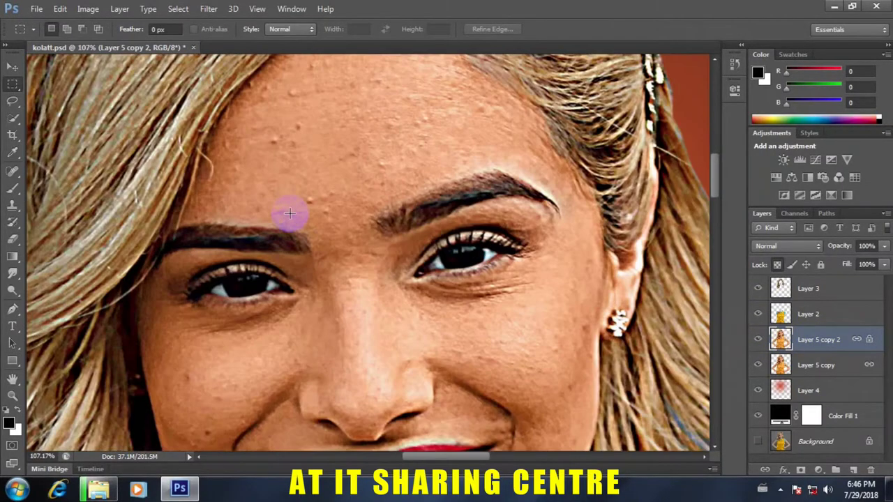
Switch to the Smudge tool and enlarge the brush picker to browse tips.
{"action": "left_click", "coordinate": [16, 274]}
{"action": "left_click", "coordinate": [56, 296]}
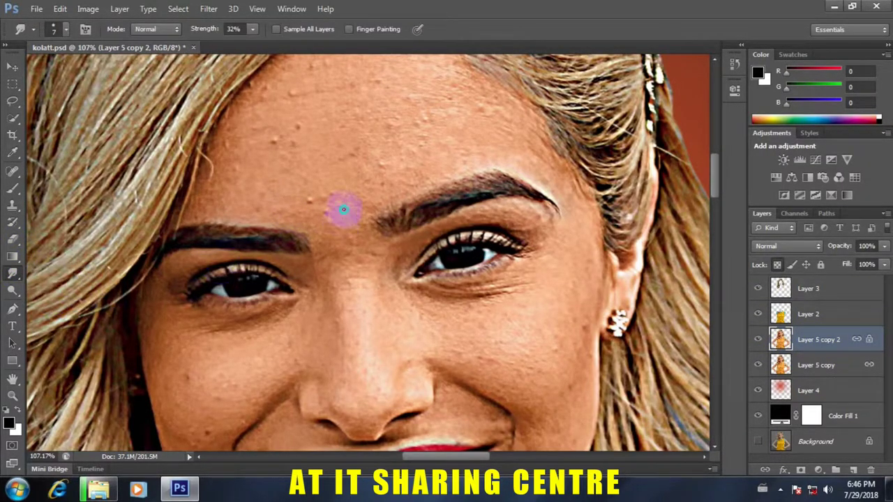
{"action": "right_click", "coordinate": [342, 205]}
{"action": "left_click_drag", "start_coordinate": [489, 314], "coordinate": [488, 317]}
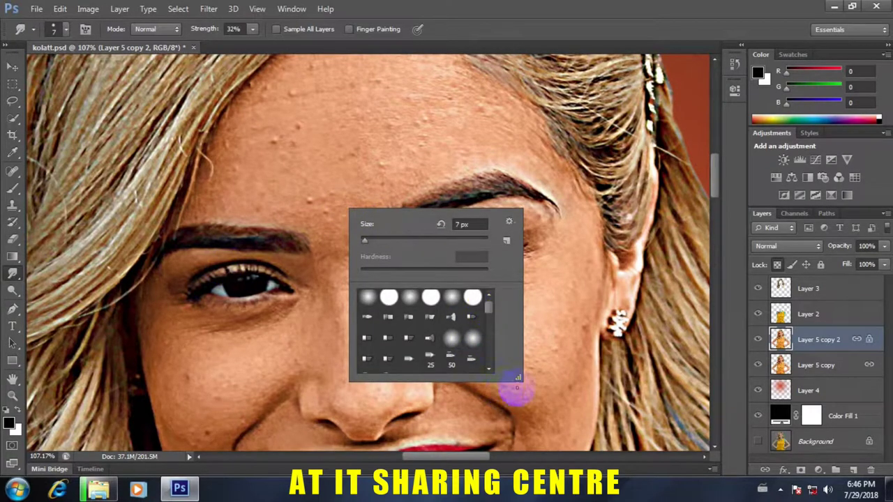
{"action": "mouse_move", "coordinate": [517, 377]}
{"action": "left_mouse_down"}
{"action": "mouse_move", "coordinate": [672, 371]}
{"action": "mouse_move", "coordinate": [675, 420]}
{"action": "left_mouse_up"}
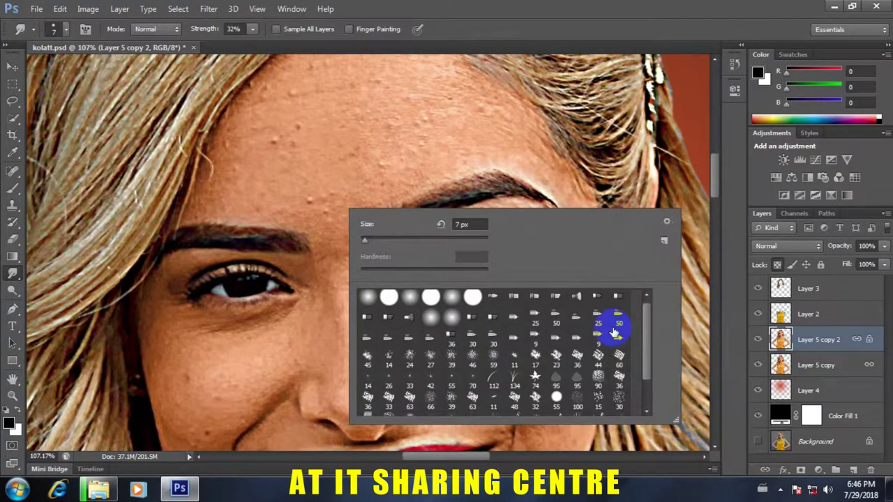
{"action": "scroll", "coordinate": [549, 339], "scroll_direction": "down", "scroll_amount": 1}
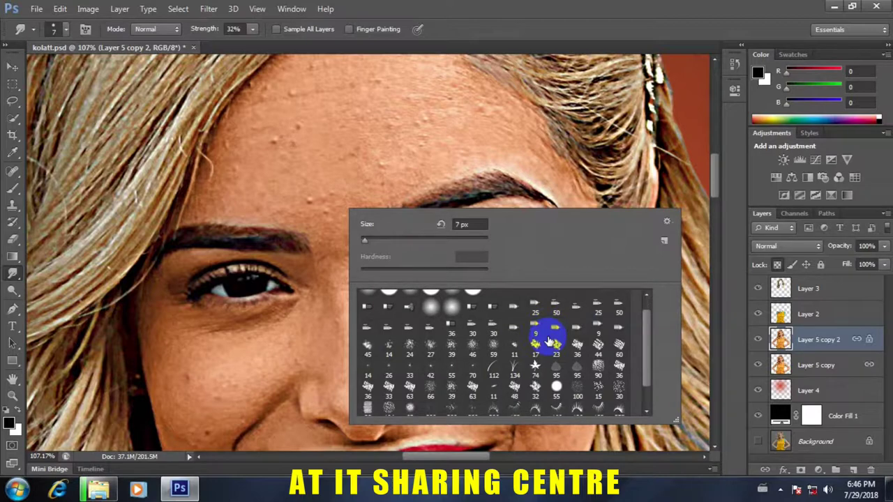
{"action": "scroll", "coordinate": [454, 394], "scroll_direction": "down", "scroll_amount": 1}
{"action": "scroll", "coordinate": [473, 398], "scroll_direction": "down", "scroll_amount": 2}
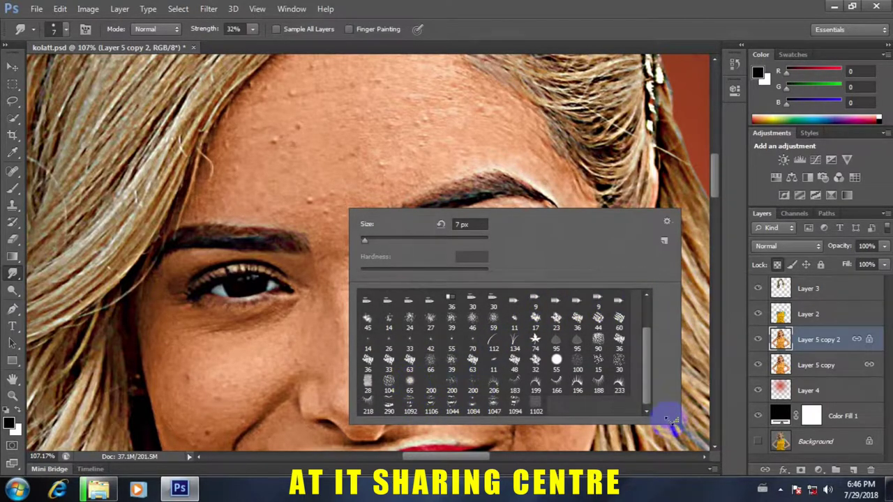
Show brushes as Large Thumbnails and choose the 200 px spatter brush tip.
{"action": "left_click", "coordinate": [667, 222]}
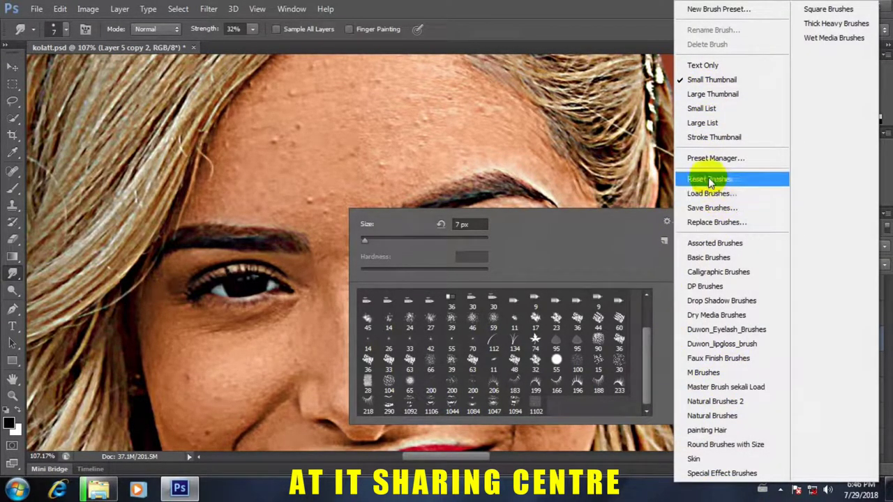
{"action": "left_click", "coordinate": [712, 93]}
{"action": "left_click_drag", "start_coordinate": [635, 311], "coordinate": [656, 382]}
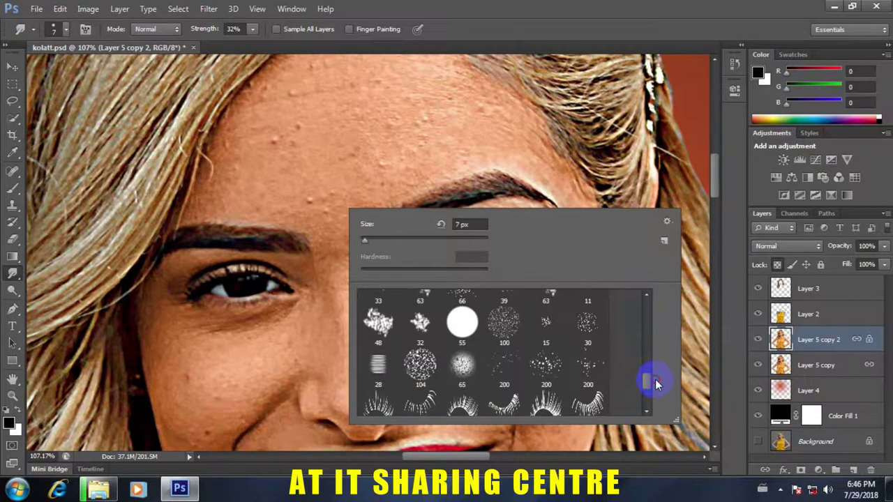
{"action": "left_click", "coordinate": [462, 366]}
{"action": "left_click", "coordinate": [504, 366]}
{"action": "left_click", "coordinate": [545, 366]}
{"action": "left_click", "coordinate": [588, 366]}
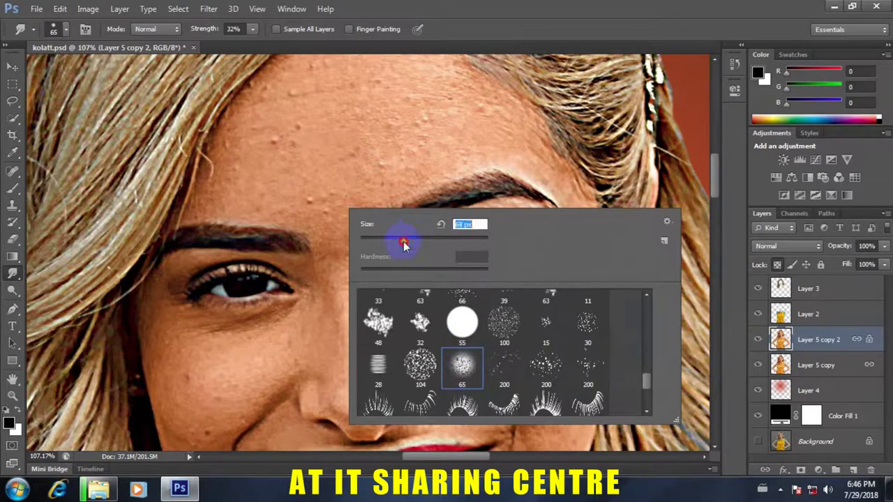
{"action": "left_click", "coordinate": [342, 133]}
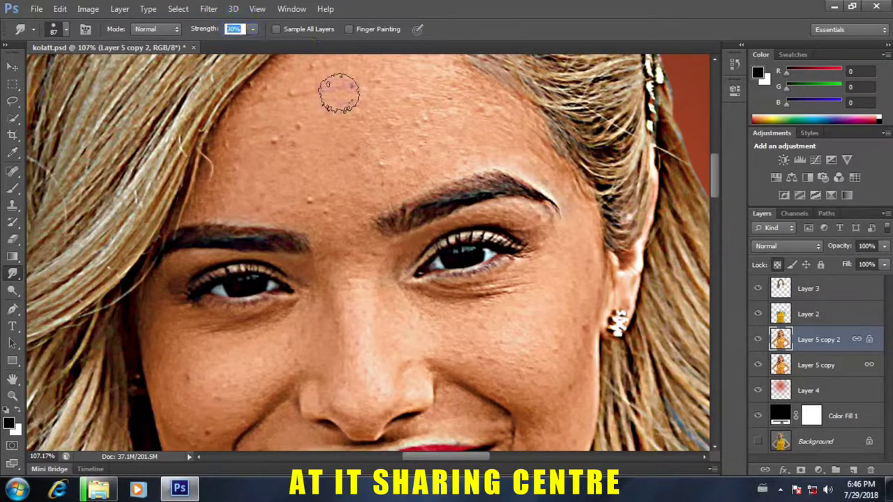
Confirm 30% strength and smudge the forehead near the hairline and upper forehead.
{"action": "left_click", "coordinate": [320, 106]}
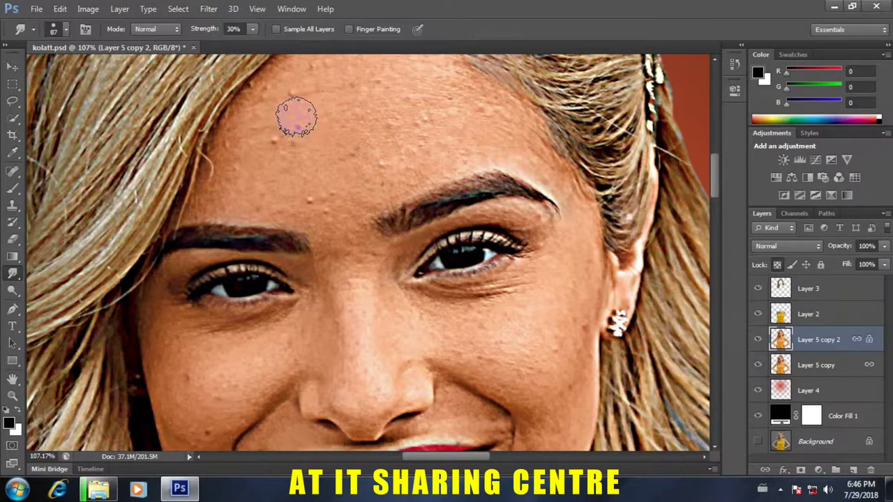
{"action": "scroll", "coordinate": [289, 170], "scroll_direction": "up", "scroll_amount": 3}
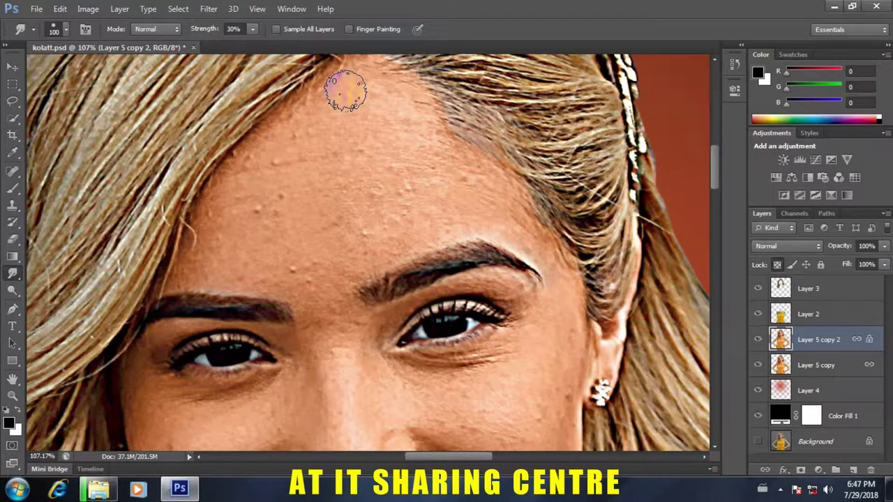
{"action": "key", "text": "bracketleft"}
{"action": "key", "text": "bracketleft"}
{"action": "key", "text": "bracketleft"}
{"action": "scroll", "coordinate": [345, 91], "scroll_direction": "up", "scroll_amount": 2}
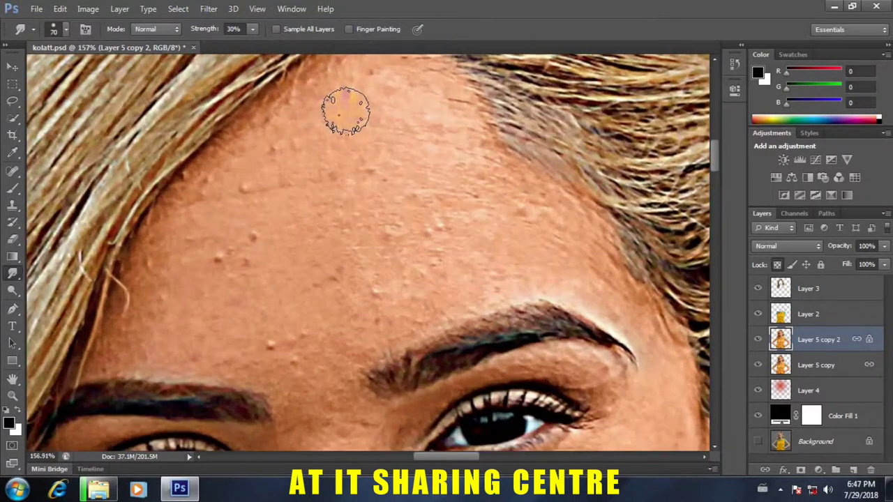
{"action": "scroll", "coordinate": [345, 110], "scroll_direction": "down", "scroll_amount": 2}
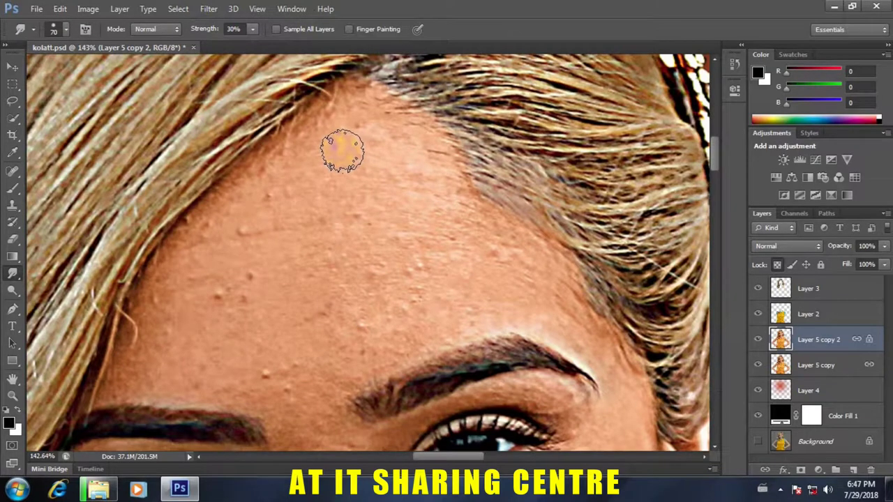
{"action": "mouse_move", "coordinate": [342, 153]}
{"action": "left_mouse_down"}
{"action": "mouse_move", "coordinate": [278, 100]}
{"action": "mouse_move", "coordinate": [219, 223]}
{"action": "mouse_move", "coordinate": [180, 243]}
{"action": "mouse_move", "coordinate": [137, 340]}
{"action": "mouse_move", "coordinate": [254, 222]}
{"action": "left_mouse_up"}
{"action": "key", "text": "bracketright"}
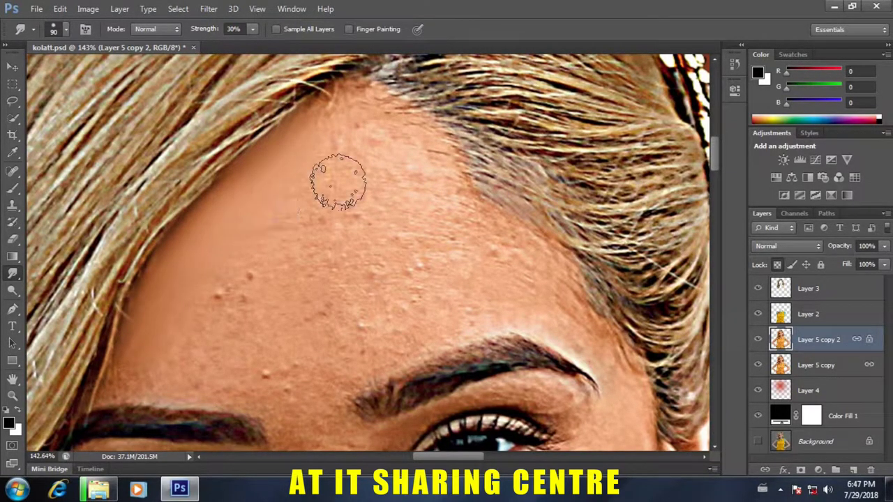
{"action": "mouse_move", "coordinate": [339, 184]}
{"action": "left_mouse_down"}
{"action": "mouse_move", "coordinate": [318, 212]}
{"action": "mouse_move", "coordinate": [376, 195]}
{"action": "mouse_move", "coordinate": [361, 164]}
{"action": "mouse_move", "coordinate": [319, 123]}
{"action": "mouse_move", "coordinate": [372, 105]}
{"action": "mouse_move", "coordinate": [511, 234]}
{"action": "mouse_move", "coordinate": [456, 237]}
{"action": "mouse_move", "coordinate": [492, 286]}
{"action": "mouse_move", "coordinate": [454, 241]}
{"action": "mouse_move", "coordinate": [300, 237]}
{"action": "mouse_move", "coordinate": [207, 273]}
{"action": "mouse_move", "coordinate": [297, 186]}
{"action": "mouse_move", "coordinate": [423, 207]}
{"action": "mouse_move", "coordinate": [242, 218]}
{"action": "mouse_move", "coordinate": [158, 314]}
{"action": "mouse_move", "coordinate": [127, 367]}
{"action": "mouse_move", "coordinate": [287, 394]}
{"action": "mouse_move", "coordinate": [233, 349]}
{"action": "mouse_move", "coordinate": [259, 305]}
{"action": "mouse_move", "coordinate": [226, 300]}
{"action": "mouse_move", "coordinate": [347, 267]}
{"action": "mouse_move", "coordinate": [400, 275]}
{"action": "mouse_move", "coordinate": [313, 301]}
{"action": "mouse_move", "coordinate": [246, 279]}
{"action": "mouse_move", "coordinate": [202, 291]}
{"action": "mouse_move", "coordinate": [235, 255]}
{"action": "mouse_move", "coordinate": [181, 356]}
{"action": "mouse_move", "coordinate": [346, 343]}
{"action": "left_mouse_up"}
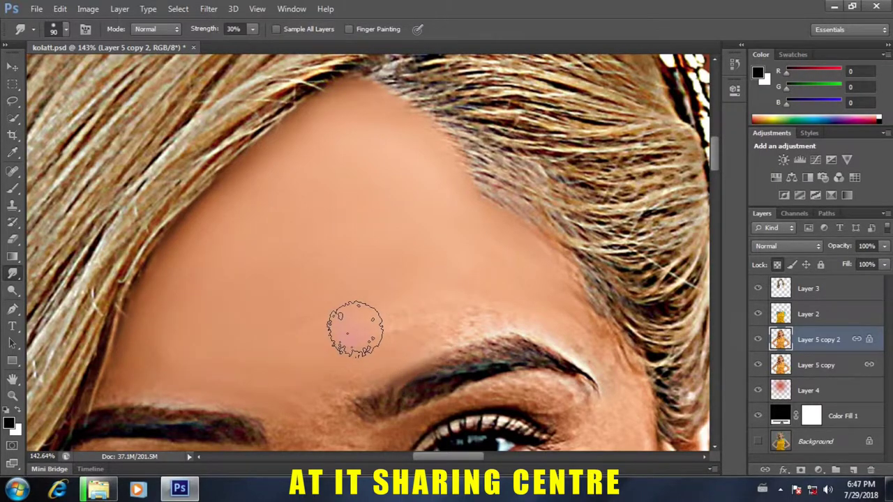
With a 70 px brush, smudge across the forehead and along the brow and hairline.
{"action": "scroll", "coordinate": [355, 321], "scroll_direction": "down", "scroll_amount": 5}
{"action": "scroll", "coordinate": [355, 325], "scroll_direction": "up", "scroll_amount": 5}
{"action": "key", "text": "bracketleft"}
{"action": "key", "text": "bracketleft"}
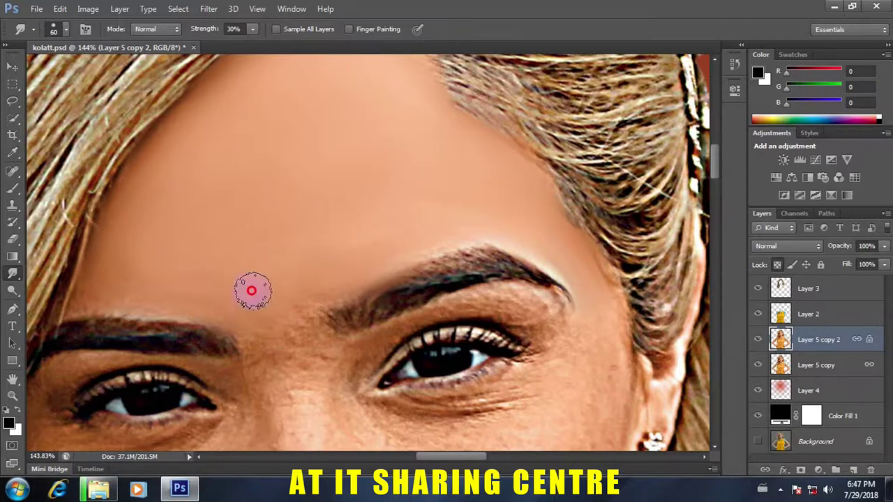
{"action": "mouse_move", "coordinate": [325, 282]}
{"action": "left_mouse_down"}
{"action": "mouse_move", "coordinate": [283, 309]}
{"action": "mouse_move", "coordinate": [409, 233]}
{"action": "mouse_move", "coordinate": [365, 229]}
{"action": "mouse_move", "coordinate": [467, 201]}
{"action": "mouse_move", "coordinate": [452, 180]}
{"action": "mouse_move", "coordinate": [395, 149]}
{"action": "mouse_move", "coordinate": [300, 221]}
{"action": "left_mouse_up"}
{"action": "mouse_move", "coordinate": [184, 304]}
{"action": "left_mouse_down"}
{"action": "mouse_move", "coordinate": [82, 295]}
{"action": "mouse_move", "coordinate": [96, 235]}
{"action": "mouse_move", "coordinate": [76, 281]}
{"action": "mouse_move", "coordinate": [136, 235]}
{"action": "mouse_move", "coordinate": [123, 225]}
{"action": "mouse_move", "coordinate": [150, 151]}
{"action": "mouse_move", "coordinate": [94, 244]}
{"action": "mouse_move", "coordinate": [109, 199]}
{"action": "mouse_move", "coordinate": [182, 89]}
{"action": "left_mouse_up"}
{"action": "scroll", "coordinate": [232, 151], "scroll_direction": "down", "scroll_amount": 5}
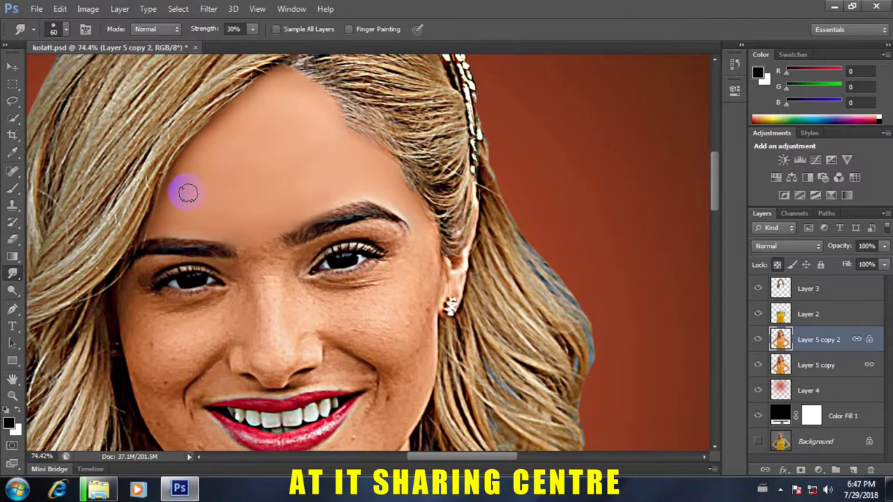
Smudge more of the forehead up toward the hairline.
{"action": "scroll", "coordinate": [187, 193], "scroll_direction": "up", "scroll_amount": 3}
{"action": "mouse_move", "coordinate": [126, 239]}
{"action": "left_mouse_down"}
{"action": "mouse_move", "coordinate": [164, 159]}
{"action": "mouse_move", "coordinate": [169, 173]}
{"action": "mouse_move", "coordinate": [172, 153]}
{"action": "mouse_move", "coordinate": [143, 193]}
{"action": "mouse_move", "coordinate": [194, 121]}
{"action": "mouse_move", "coordinate": [189, 129]}
{"action": "left_mouse_up"}
{"action": "scroll", "coordinate": [271, 216], "scroll_direction": "down", "scroll_amount": 3}
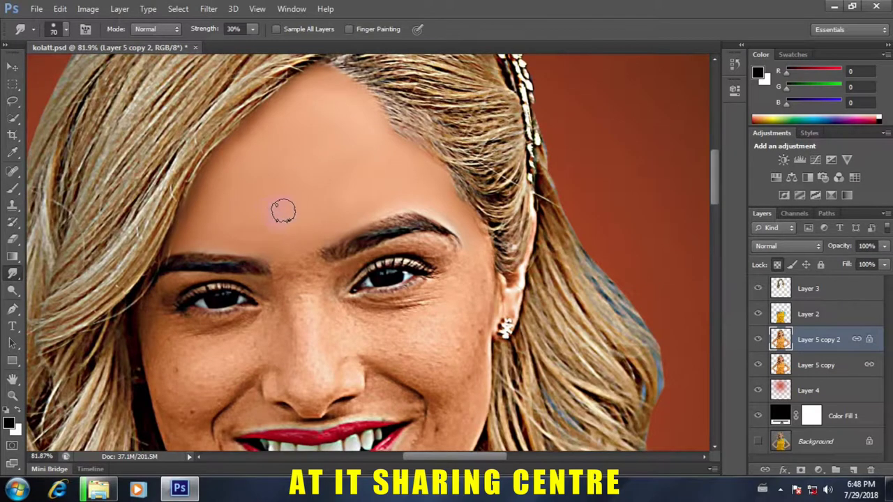
{"action": "mouse_move", "coordinate": [289, 223]}
{"action": "left_mouse_down"}
{"action": "mouse_move", "coordinate": [290, 233]}
{"action": "mouse_move", "coordinate": [386, 185]}
{"action": "left_mouse_up"}
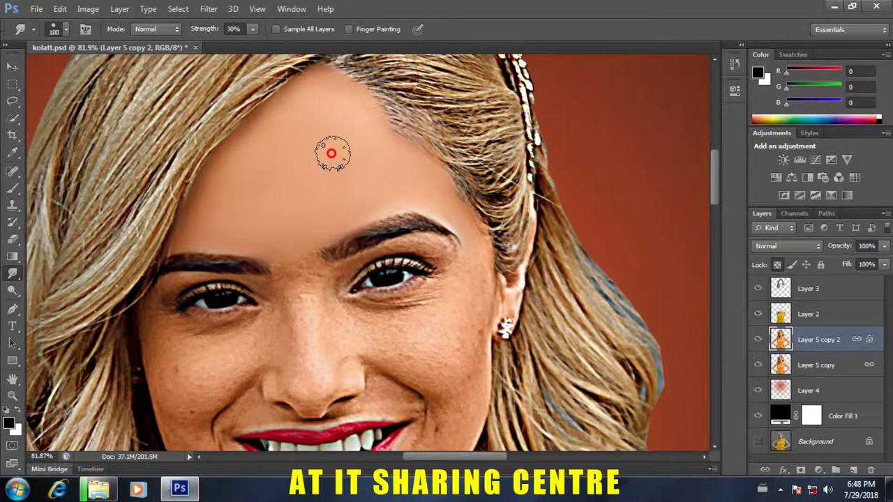
{"action": "left_click_drag", "start_coordinate": [343, 138], "coordinate": [343, 112]}
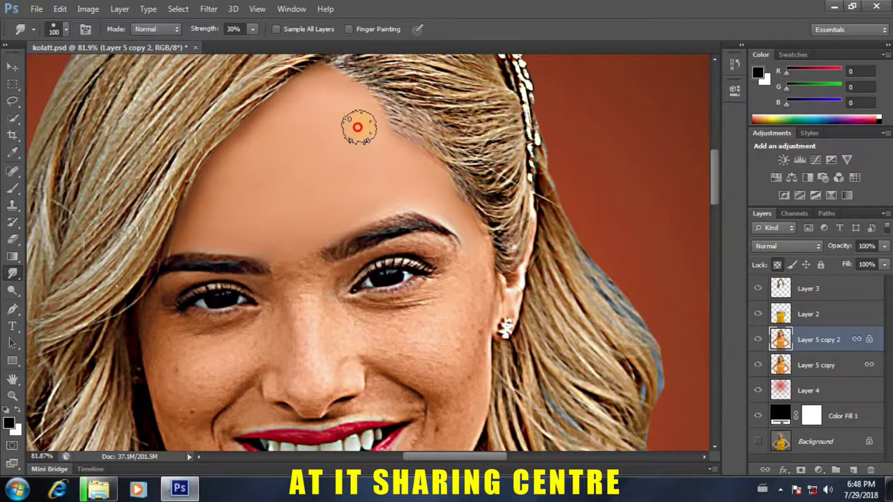
{"action": "scroll", "coordinate": [345, 214], "scroll_direction": "down", "scroll_amount": 2}
{"action": "scroll", "coordinate": [350, 223], "scroll_direction": "down", "scroll_amount": 3}
{"action": "scroll", "coordinate": [348, 235], "scroll_direction": "up", "scroll_amount": 3}
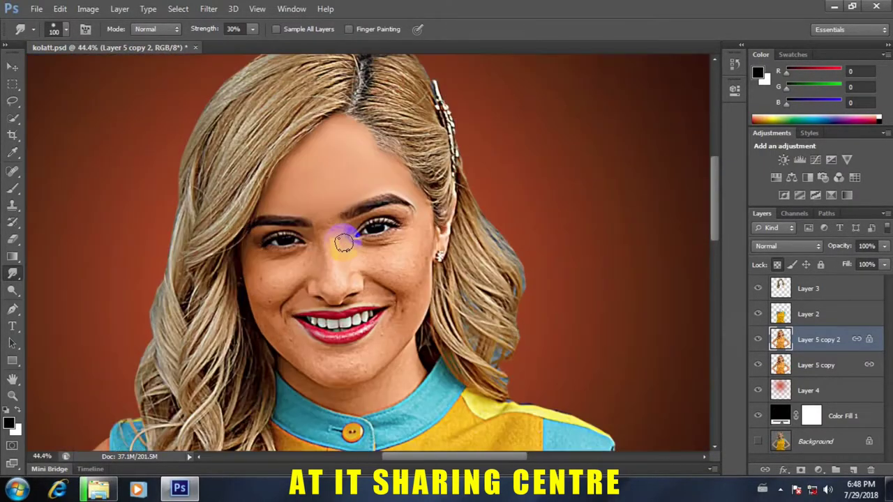
{"action": "scroll", "coordinate": [368, 214], "scroll_direction": "up", "scroll_amount": 4}
{"action": "scroll", "coordinate": [447, 223], "scroll_direction": "down", "scroll_amount": 3}
{"action": "scroll", "coordinate": [481, 226], "scroll_direction": "up", "scroll_amount": 3}
With a smaller brush, smooth the outer eyebrow end and the cheek below the eye.
{"action": "key", "text": "["}
{"action": "mouse_move", "coordinate": [509, 177]}
{"action": "left_mouse_down"}
{"action": "mouse_move", "coordinate": [515, 170]}
{"action": "mouse_move", "coordinate": [531, 267]}
{"action": "left_mouse_up"}
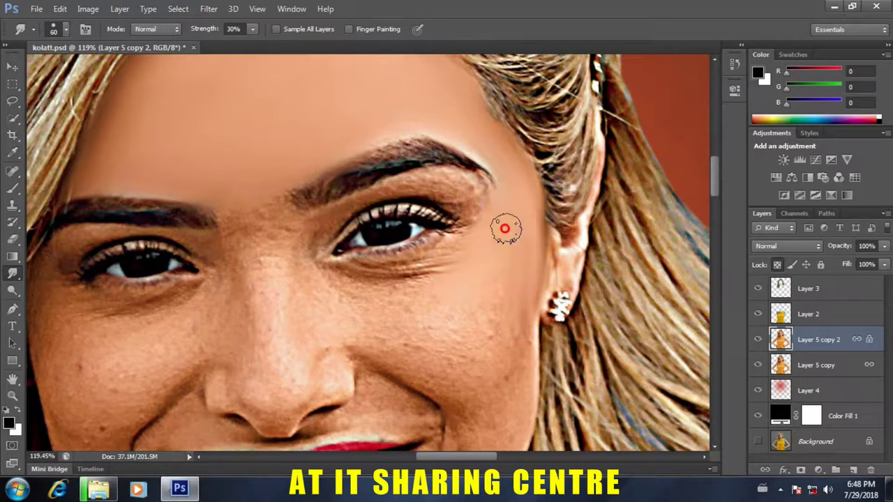
{"action": "scroll", "coordinate": [496, 298], "scroll_direction": "up", "scroll_amount": 1}
{"action": "scroll", "coordinate": [498, 302], "scroll_direction": "up", "scroll_amount": 2}
{"action": "scroll", "coordinate": [450, 257], "scroll_direction": "up", "scroll_amount": 1}
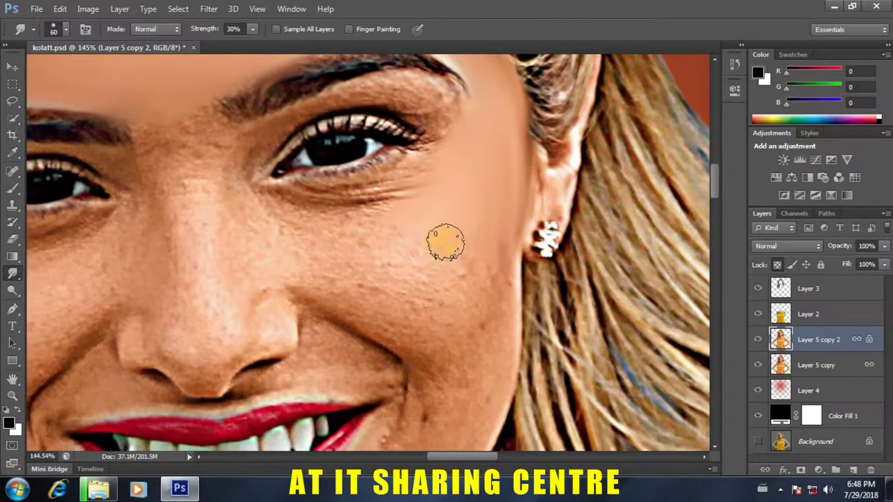
{"action": "mouse_move", "coordinate": [446, 262]}
{"action": "left_mouse_down"}
{"action": "mouse_move", "coordinate": [373, 241]}
{"action": "mouse_move", "coordinate": [407, 225]}
{"action": "mouse_move", "coordinate": [351, 216]}
{"action": "mouse_move", "coordinate": [313, 229]}
{"action": "mouse_move", "coordinate": [317, 238]}
{"action": "left_mouse_up"}
{"action": "left_click_drag", "start_coordinate": [399, 279], "coordinate": [309, 265]}
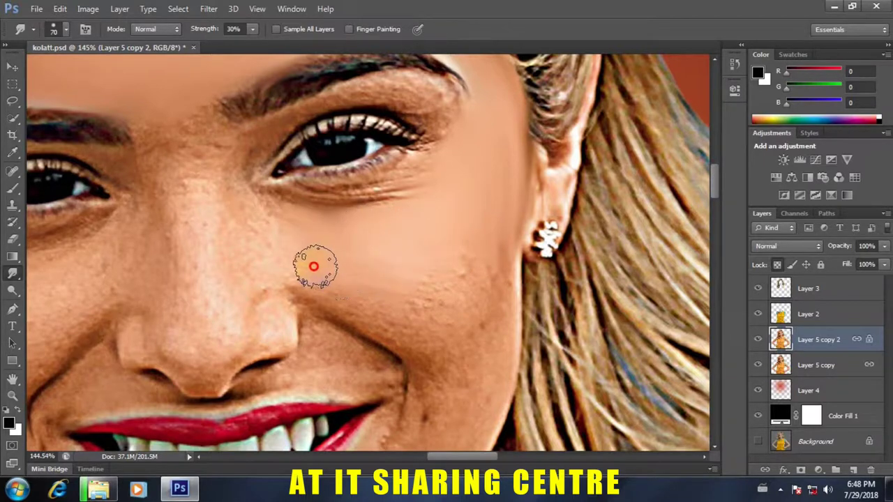
{"action": "mouse_move", "coordinate": [430, 293]}
{"action": "left_mouse_down"}
{"action": "mouse_move", "coordinate": [454, 265]}
{"action": "mouse_move", "coordinate": [398, 258]}
{"action": "mouse_move", "coordinate": [422, 263]}
{"action": "mouse_move", "coordinate": [493, 223]}
{"action": "mouse_move", "coordinate": [305, 251]}
{"action": "mouse_move", "coordinate": [324, 267]}
{"action": "mouse_move", "coordinate": [303, 231]}
{"action": "mouse_move", "coordinate": [325, 269]}
{"action": "mouse_move", "coordinate": [315, 285]}
{"action": "mouse_move", "coordinate": [414, 337]}
{"action": "mouse_move", "coordinate": [435, 297]}
{"action": "mouse_move", "coordinate": [466, 283]}
{"action": "mouse_move", "coordinate": [453, 291]}
{"action": "mouse_move", "coordinate": [457, 259]}
{"action": "mouse_move", "coordinate": [415, 259]}
{"action": "mouse_move", "coordinate": [456, 297]}
{"action": "mouse_move", "coordinate": [393, 304]}
{"action": "mouse_move", "coordinate": [422, 326]}
{"action": "mouse_move", "coordinate": [342, 291]}
{"action": "mouse_move", "coordinate": [329, 231]}
{"action": "mouse_move", "coordinate": [464, 175]}
{"action": "mouse_move", "coordinate": [426, 257]}
{"action": "left_mouse_up"}
{"action": "scroll", "coordinate": [425, 257], "scroll_direction": "down", "scroll_amount": 3}
{"action": "scroll", "coordinate": [455, 321], "scroll_direction": "up", "scroll_amount": 2}
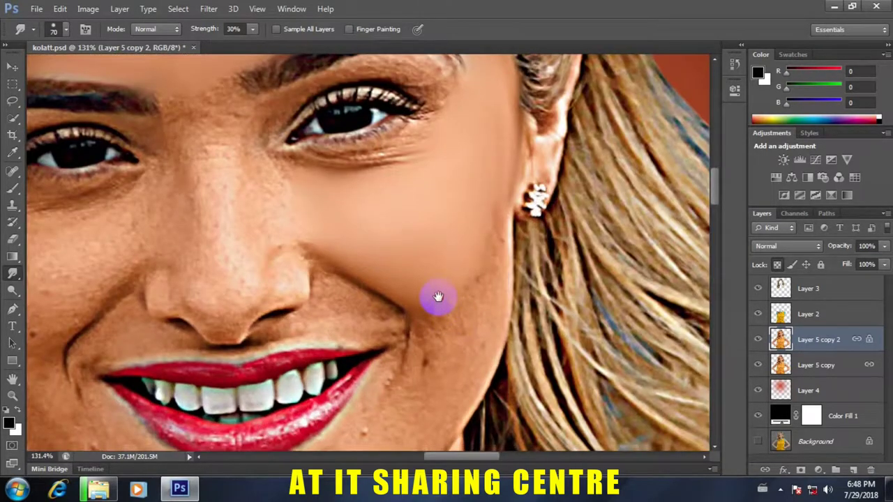
{"action": "scroll", "coordinate": [435, 295], "scroll_direction": "up", "scroll_amount": 1}
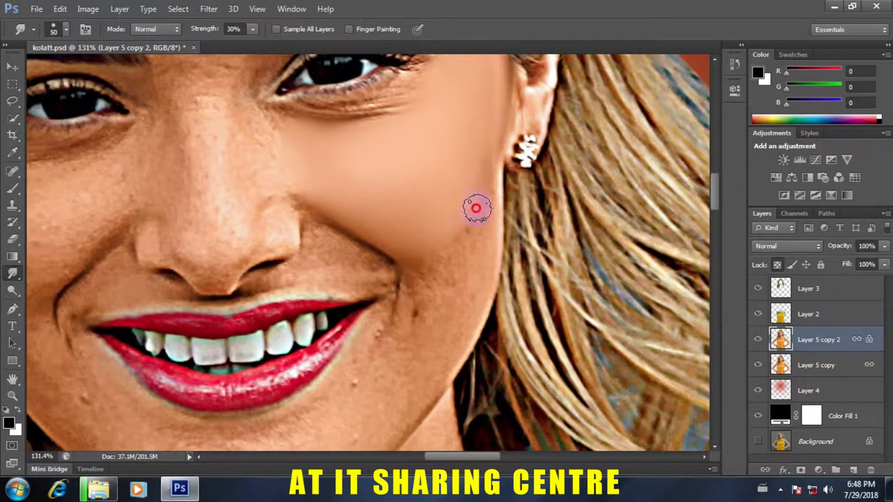
Smooth the lower cheek beside the smile, below the lip corner, and the chin.
{"action": "mouse_move", "coordinate": [477, 230]}
{"action": "left_mouse_down"}
{"action": "mouse_move", "coordinate": [435, 259]}
{"action": "mouse_move", "coordinate": [409, 259]}
{"action": "mouse_move", "coordinate": [432, 309]}
{"action": "mouse_move", "coordinate": [398, 225]}
{"action": "mouse_move", "coordinate": [462, 228]}
{"action": "left_mouse_up"}
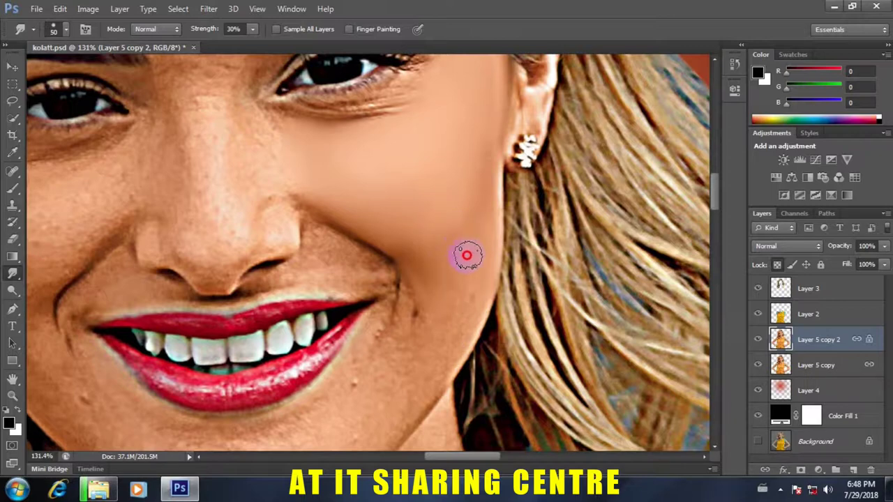
{"action": "scroll", "coordinate": [446, 279], "scroll_direction": "down", "scroll_amount": 5}
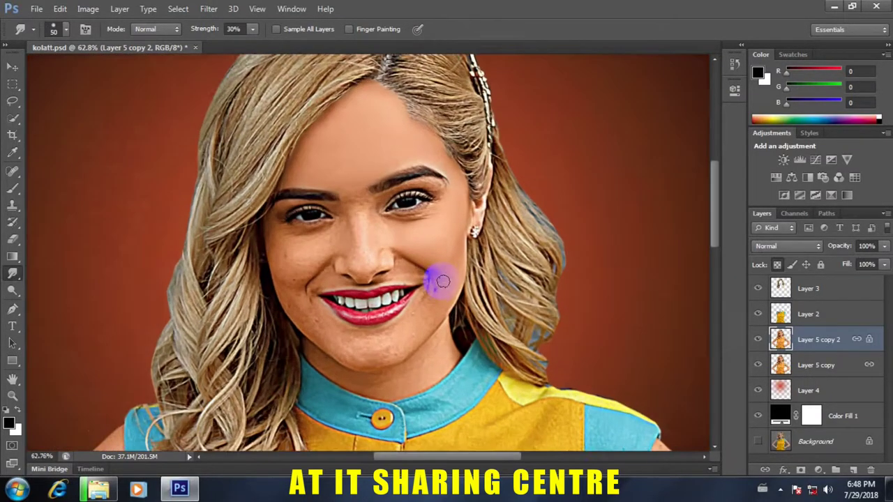
{"action": "scroll", "coordinate": [440, 255], "scroll_direction": "up", "scroll_amount": 4}
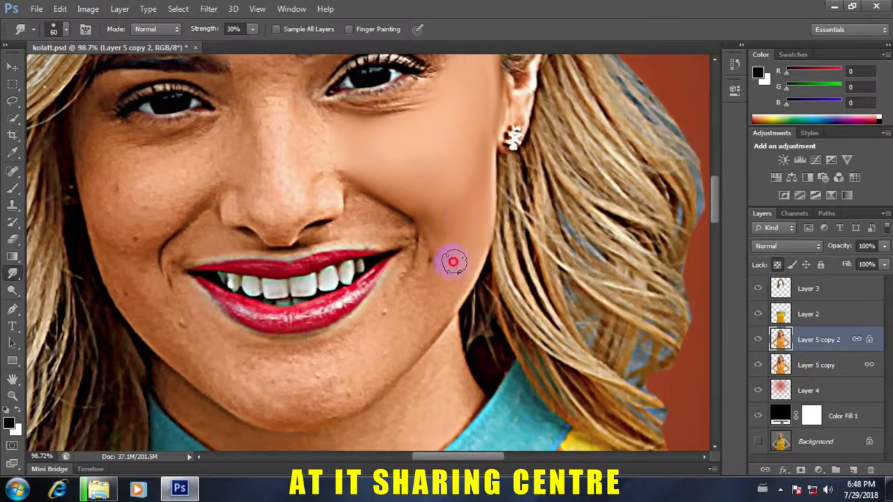
{"action": "key", "text": "bracketleft"}
{"action": "key", "text": "bracketleft"}
{"action": "key", "text": "bracketleft"}
{"action": "left_click_drag", "start_coordinate": [419, 326], "coordinate": [424, 298]}
{"action": "mouse_move", "coordinate": [376, 373]}
{"action": "left_mouse_down"}
{"action": "mouse_move", "coordinate": [329, 409]}
{"action": "mouse_move", "coordinate": [341, 381]}
{"action": "left_mouse_up"}
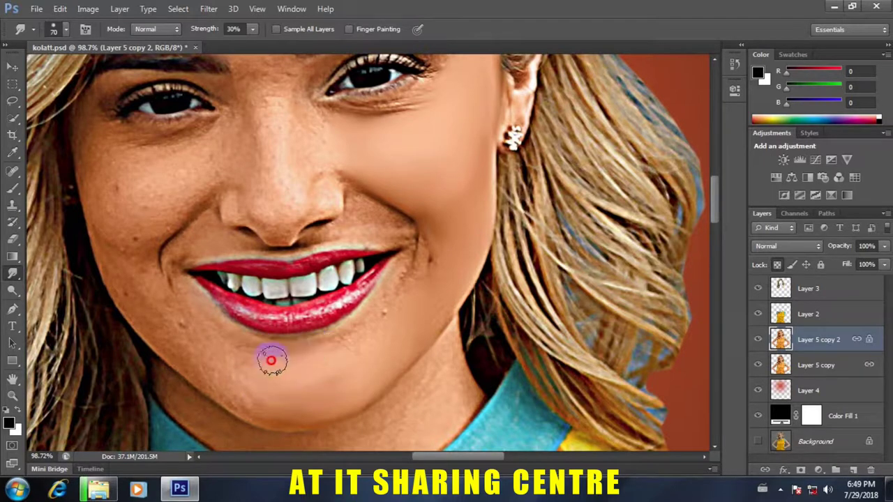
{"action": "scroll", "coordinate": [368, 333], "scroll_direction": "down", "scroll_amount": 1}
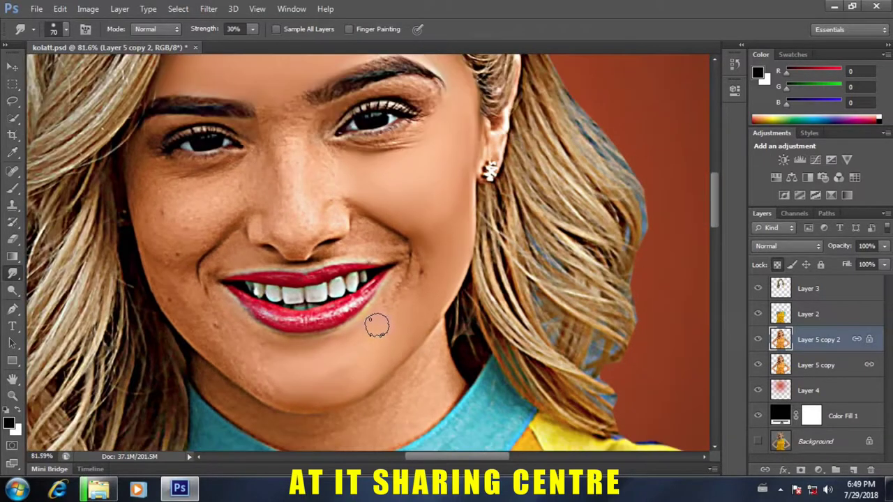
{"action": "left_click_drag", "start_coordinate": [318, 390], "coordinate": [308, 376]}
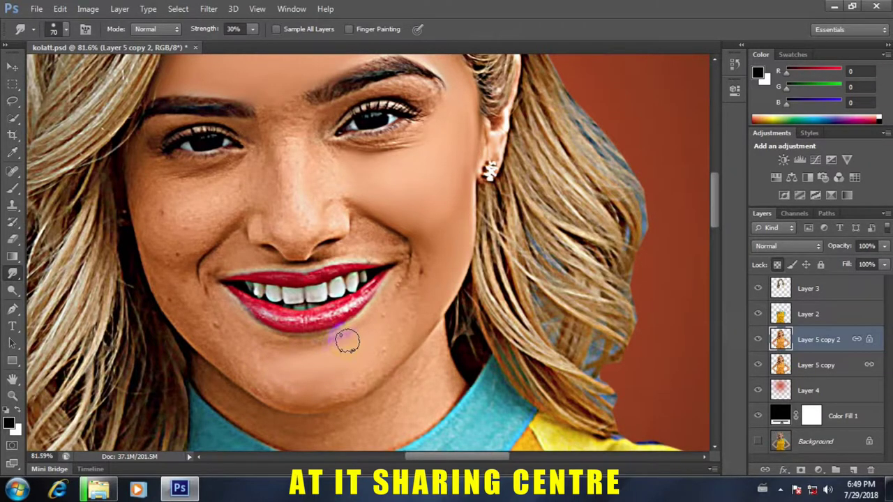
{"action": "scroll", "coordinate": [347, 341], "scroll_direction": "up", "scroll_amount": 3}
{"action": "mouse_move", "coordinate": [349, 289]}
{"action": "left_mouse_down"}
{"action": "mouse_move", "coordinate": [360, 305]}
{"action": "mouse_move", "coordinate": [295, 329]}
{"action": "mouse_move", "coordinate": [216, 323]}
{"action": "mouse_move", "coordinate": [219, 331]}
{"action": "mouse_move", "coordinate": [116, 255]}
{"action": "mouse_move", "coordinate": [189, 286]}
{"action": "mouse_move", "coordinate": [168, 257]}
{"action": "mouse_move", "coordinate": [314, 289]}
{"action": "mouse_move", "coordinate": [191, 325]}
{"action": "mouse_move", "coordinate": [370, 305]}
{"action": "mouse_move", "coordinate": [288, 339]}
{"action": "mouse_move", "coordinate": [422, 258]}
{"action": "mouse_move", "coordinate": [437, 207]}
{"action": "mouse_move", "coordinate": [405, 283]}
{"action": "mouse_move", "coordinate": [480, 174]}
{"action": "mouse_move", "coordinate": [450, 225]}
{"action": "mouse_move", "coordinate": [511, 147]}
{"action": "mouse_move", "coordinate": [414, 214]}
{"action": "mouse_move", "coordinate": [292, 255]}
{"action": "mouse_move", "coordinate": [336, 237]}
{"action": "mouse_move", "coordinate": [199, 253]}
{"action": "left_mouse_up"}
Blend the skin under the lower lip and the dark mouth-corner crease.
{"action": "key", "text": "bracketleft"}
{"action": "scroll", "coordinate": [289, 257], "scroll_direction": "up", "scroll_amount": 1}
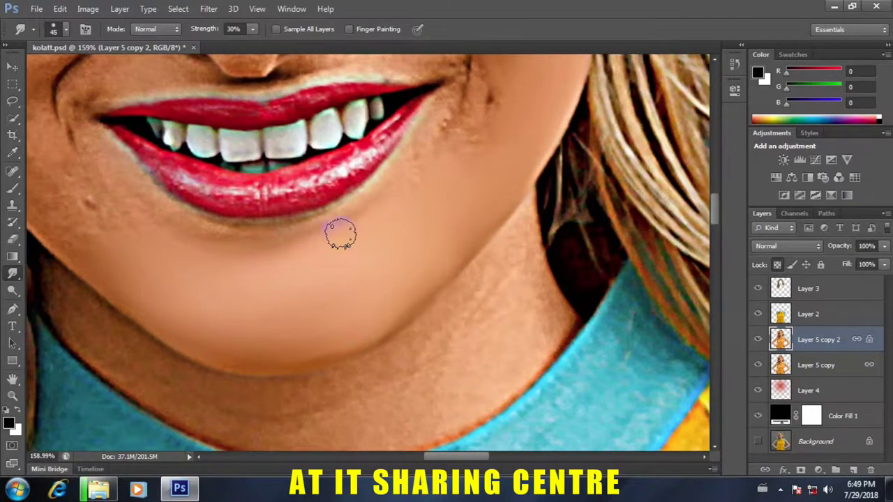
{"action": "left_click_drag", "start_coordinate": [284, 239], "coordinate": [289, 225]}
{"action": "key", "text": "bracketleft"}
{"action": "mouse_move", "coordinate": [222, 232]}
{"action": "left_mouse_down"}
{"action": "mouse_move", "coordinate": [168, 214]}
{"action": "mouse_move", "coordinate": [203, 221]}
{"action": "mouse_move", "coordinate": [175, 233]}
{"action": "mouse_move", "coordinate": [312, 222]}
{"action": "left_mouse_up"}
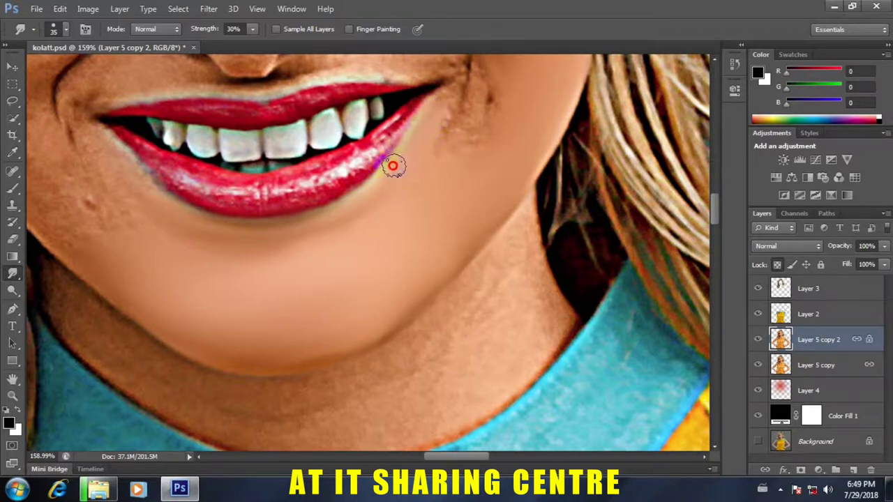
{"action": "mouse_move", "coordinate": [382, 180]}
{"action": "left_mouse_down"}
{"action": "mouse_move", "coordinate": [273, 224]}
{"action": "mouse_move", "coordinate": [175, 211]}
{"action": "mouse_move", "coordinate": [370, 192]}
{"action": "left_mouse_up"}
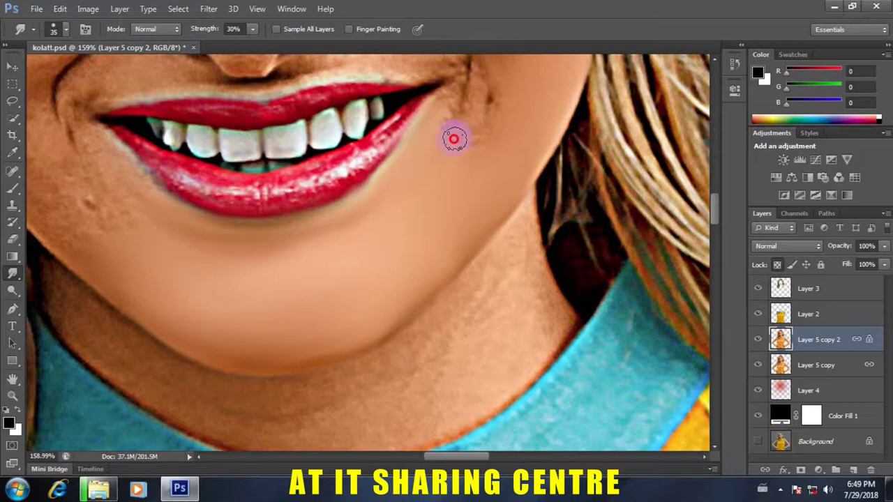
{"action": "mouse_move", "coordinate": [464, 139]}
{"action": "left_mouse_down"}
{"action": "mouse_move", "coordinate": [492, 80]}
{"action": "mouse_move", "coordinate": [491, 129]}
{"action": "mouse_move", "coordinate": [462, 166]}
{"action": "left_mouse_up"}
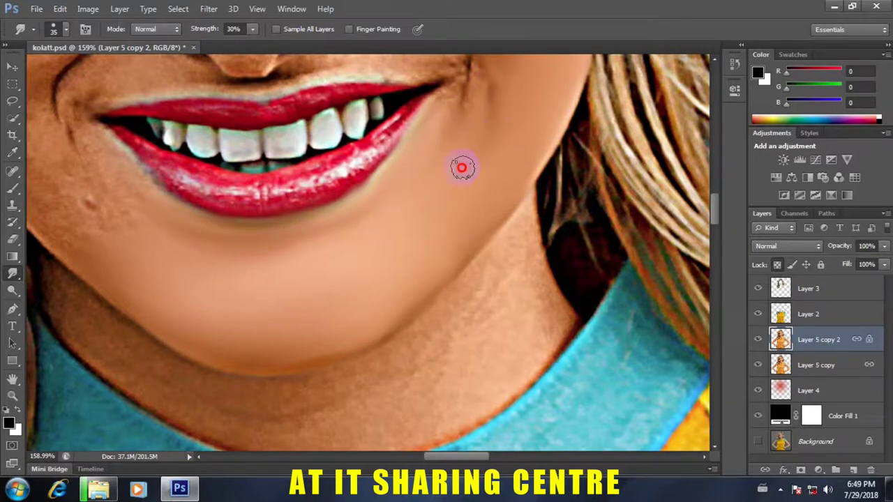
Smooth the skin below the nostril down to the smile crease.
{"action": "scroll", "coordinate": [463, 166], "scroll_direction": "down", "scroll_amount": 3}
{"action": "scroll", "coordinate": [428, 175], "scroll_direction": "up", "scroll_amount": 1}
{"action": "scroll", "coordinate": [435, 185], "scroll_direction": "up", "scroll_amount": 2}
{"action": "mouse_move", "coordinate": [474, 114]}
{"action": "left_mouse_down"}
{"action": "mouse_move", "coordinate": [442, 285]}
{"action": "mouse_move", "coordinate": [453, 312]}
{"action": "mouse_move", "coordinate": [451, 283]}
{"action": "mouse_move", "coordinate": [436, 294]}
{"action": "mouse_move", "coordinate": [451, 255]}
{"action": "mouse_move", "coordinate": [451, 295]}
{"action": "mouse_move", "coordinate": [418, 290]}
{"action": "mouse_move", "coordinate": [424, 279]}
{"action": "mouse_move", "coordinate": [404, 292]}
{"action": "mouse_move", "coordinate": [425, 276]}
{"action": "mouse_move", "coordinate": [422, 305]}
{"action": "mouse_move", "coordinate": [442, 249]}
{"action": "mouse_move", "coordinate": [410, 232]}
{"action": "left_mouse_up"}
{"action": "scroll", "coordinate": [447, 276], "scroll_direction": "up", "scroll_amount": 1}
{"action": "scroll", "coordinate": [413, 304], "scroll_direction": "up", "scroll_amount": 1}
{"action": "key", "text": "["}
{"action": "key", "text": "["}
{"action": "key", "text": "["}
{"action": "key", "text": "bracketright"}
{"action": "mouse_move", "coordinate": [332, 187]}
{"action": "left_mouse_down"}
{"action": "mouse_move", "coordinate": [365, 186]}
{"action": "mouse_move", "coordinate": [318, 155]}
{"action": "mouse_move", "coordinate": [301, 204]}
{"action": "left_mouse_up"}
{"action": "mouse_move", "coordinate": [362, 207]}
{"action": "left_mouse_down"}
{"action": "mouse_move", "coordinate": [331, 163]}
{"action": "mouse_move", "coordinate": [378, 203]}
{"action": "mouse_move", "coordinate": [429, 221]}
{"action": "mouse_move", "coordinate": [389, 235]}
{"action": "left_mouse_up"}
{"action": "key", "text": "bracketleft"}
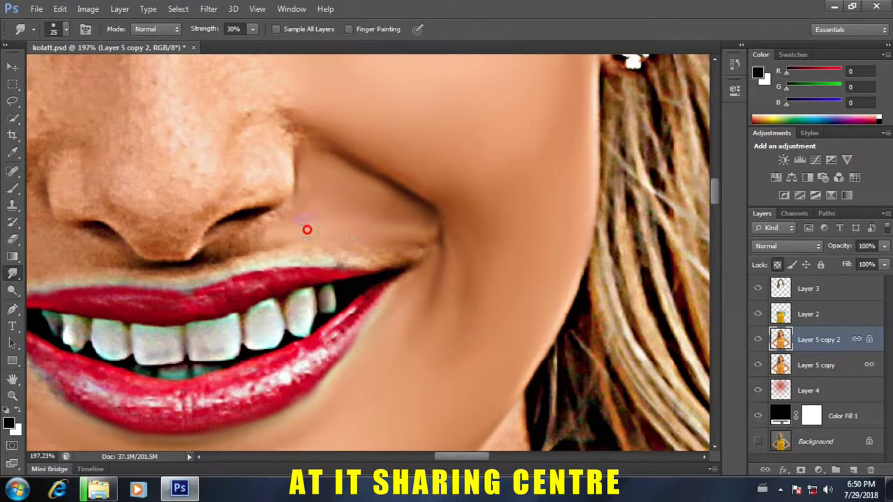
Smudge the skin above the upper lip and the cheek crease near the nostril.
{"action": "mouse_move", "coordinate": [262, 241]}
{"action": "left_mouse_down"}
{"action": "mouse_move", "coordinate": [216, 251]}
{"action": "mouse_move", "coordinate": [294, 216]}
{"action": "mouse_move", "coordinate": [395, 211]}
{"action": "mouse_move", "coordinate": [414, 228]}
{"action": "mouse_move", "coordinate": [346, 185]}
{"action": "mouse_move", "coordinate": [392, 189]}
{"action": "mouse_move", "coordinate": [363, 172]}
{"action": "mouse_move", "coordinate": [388, 174]}
{"action": "mouse_move", "coordinate": [302, 134]}
{"action": "mouse_move", "coordinate": [343, 147]}
{"action": "mouse_move", "coordinate": [304, 157]}
{"action": "left_mouse_up"}
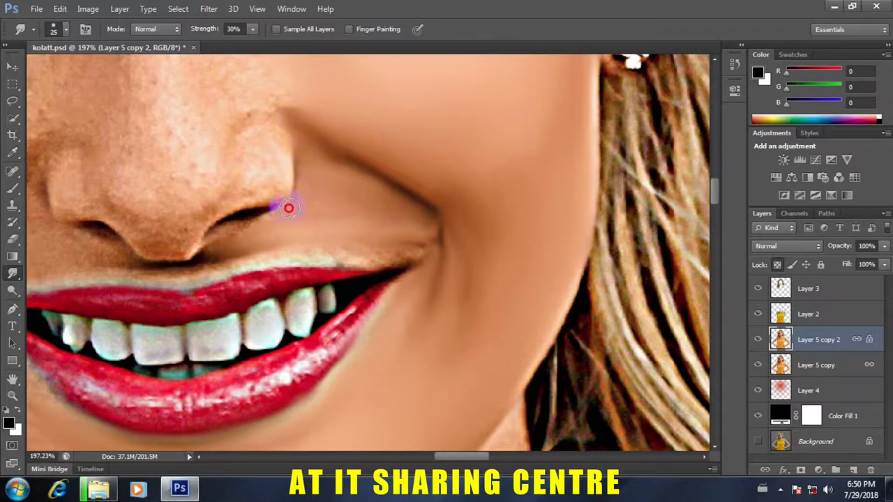
{"action": "mouse_move", "coordinate": [309, 162]}
{"action": "left_mouse_down"}
{"action": "mouse_move", "coordinate": [393, 201]}
{"action": "mouse_move", "coordinate": [367, 174]}
{"action": "mouse_move", "coordinate": [404, 211]}
{"action": "mouse_move", "coordinate": [333, 160]}
{"action": "mouse_move", "coordinate": [424, 223]}
{"action": "mouse_move", "coordinate": [392, 235]}
{"action": "mouse_move", "coordinate": [423, 227]}
{"action": "left_mouse_up"}
{"action": "scroll", "coordinate": [422, 227], "scroll_direction": "down", "scroll_amount": 3}
{"action": "scroll", "coordinate": [416, 237], "scroll_direction": "down", "scroll_amount": 4}
{"action": "scroll", "coordinate": [399, 240], "scroll_direction": "up", "scroll_amount": 2}
{"action": "scroll", "coordinate": [404, 225], "scroll_direction": "up", "scroll_amount": 3}
With a smaller brush, soften the upper lip edge toward its corner.
{"action": "key", "text": "bracketleft"}
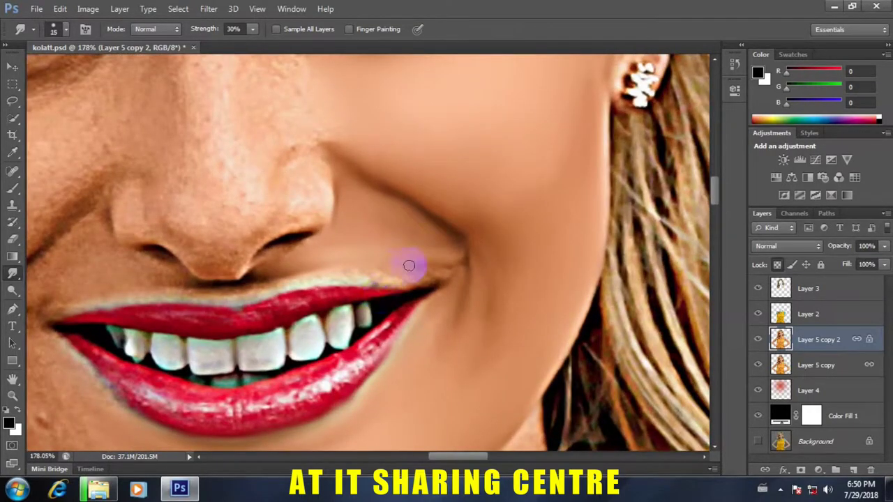
{"action": "left_click_drag", "start_coordinate": [421, 274], "coordinate": [393, 278]}
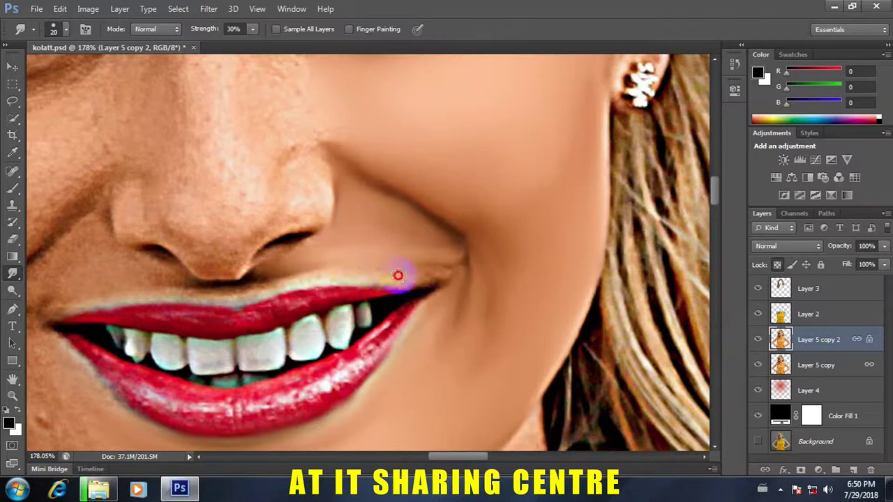
{"action": "left_click_drag", "start_coordinate": [320, 276], "coordinate": [308, 280]}
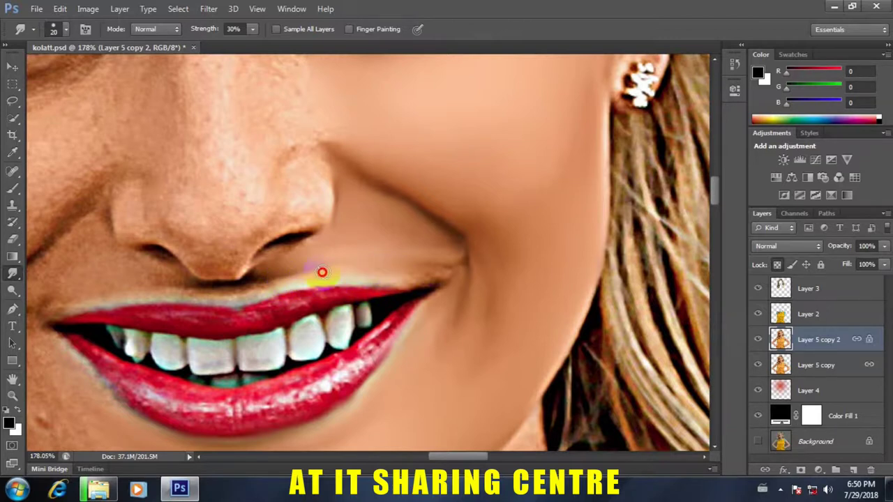
{"action": "scroll", "coordinate": [407, 271], "scroll_direction": "up", "scroll_amount": 1}
{"action": "key", "text": "bracketleft"}
{"action": "mouse_move", "coordinate": [405, 269]}
{"action": "left_mouse_down"}
{"action": "mouse_move", "coordinate": [456, 272]}
{"action": "mouse_move", "coordinate": [373, 293]}
{"action": "mouse_move", "coordinate": [289, 300]}
{"action": "mouse_move", "coordinate": [313, 286]}
{"action": "mouse_move", "coordinate": [272, 284]}
{"action": "mouse_move", "coordinate": [207, 308]}
{"action": "mouse_move", "coordinate": [197, 293]}
{"action": "mouse_move", "coordinate": [214, 290]}
{"action": "mouse_move", "coordinate": [208, 279]}
{"action": "mouse_move", "coordinate": [227, 278]}
{"action": "mouse_move", "coordinate": [163, 278]}
{"action": "mouse_move", "coordinate": [189, 296]}
{"action": "mouse_move", "coordinate": [160, 295]}
{"action": "mouse_move", "coordinate": [258, 268]}
{"action": "mouse_move", "coordinate": [267, 253]}
{"action": "mouse_move", "coordinate": [254, 251]}
{"action": "mouse_move", "coordinate": [295, 237]}
{"action": "mouse_move", "coordinate": [239, 247]}
{"action": "mouse_move", "coordinate": [285, 229]}
{"action": "mouse_move", "coordinate": [237, 262]}
{"action": "mouse_move", "coordinate": [288, 239]}
{"action": "mouse_move", "coordinate": [285, 276]}
{"action": "left_mouse_up"}
Soften the upper lip corner with short strokes.
{"action": "left_click_drag", "start_coordinate": [416, 273], "coordinate": [435, 279]}
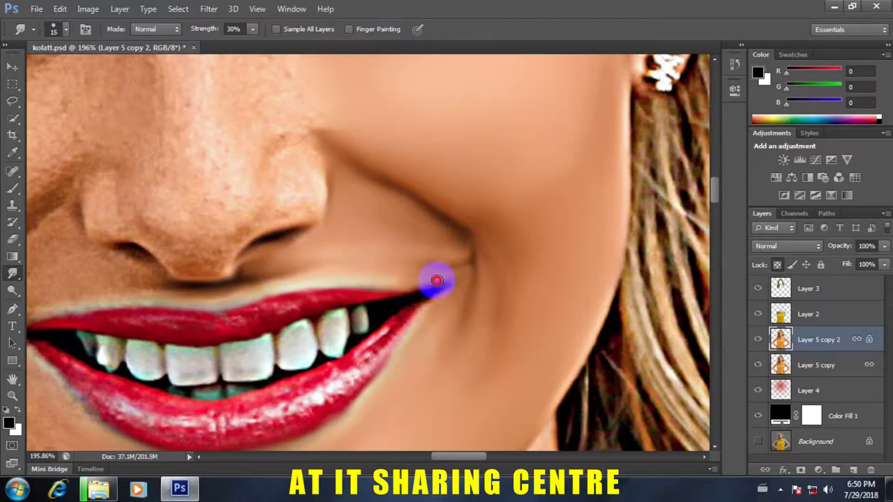
{"action": "scroll", "coordinate": [435, 278], "scroll_direction": "down", "scroll_amount": 3}
{"action": "scroll", "coordinate": [424, 289], "scroll_direction": "down", "scroll_amount": 5}
{"action": "scroll", "coordinate": [421, 316], "scroll_direction": "up", "scroll_amount": 5}
{"action": "scroll", "coordinate": [421, 316], "scroll_direction": "up", "scroll_amount": 2}
{"action": "mouse_move", "coordinate": [479, 243]}
{"action": "left_mouse_down"}
{"action": "mouse_move", "coordinate": [464, 231]}
{"action": "mouse_move", "coordinate": [328, 240]}
{"action": "mouse_move", "coordinate": [322, 252]}
{"action": "mouse_move", "coordinate": [432, 238]}
{"action": "mouse_move", "coordinate": [286, 256]}
{"action": "mouse_move", "coordinate": [293, 265]}
{"action": "mouse_move", "coordinate": [284, 272]}
{"action": "mouse_move", "coordinate": [253, 253]}
{"action": "mouse_move", "coordinate": [149, 263]}
{"action": "mouse_move", "coordinate": [261, 271]}
{"action": "mouse_move", "coordinate": [269, 256]}
{"action": "mouse_move", "coordinate": [451, 241]}
{"action": "mouse_move", "coordinate": [430, 264]}
{"action": "mouse_move", "coordinate": [470, 233]}
{"action": "mouse_move", "coordinate": [439, 247]}
{"action": "mouse_move", "coordinate": [406, 285]}
{"action": "mouse_move", "coordinate": [393, 283]}
{"action": "mouse_move", "coordinate": [422, 279]}
{"action": "mouse_move", "coordinate": [397, 311]}
{"action": "mouse_move", "coordinate": [337, 347]}
{"action": "mouse_move", "coordinate": [399, 305]}
{"action": "mouse_move", "coordinate": [363, 338]}
{"action": "mouse_move", "coordinate": [438, 272]}
{"action": "mouse_move", "coordinate": [339, 351]}
{"action": "left_mouse_up"}
{"action": "key", "text": "]"}
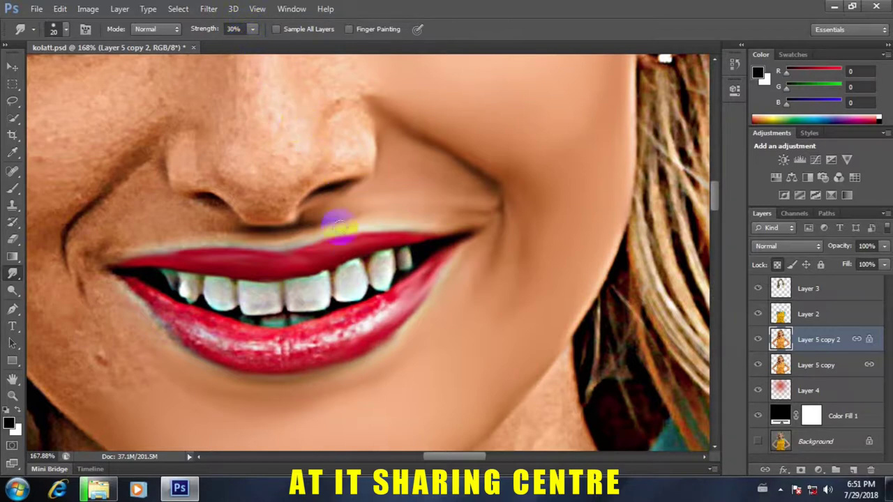
Smudge the lower lip colour, left corner and white highlight streak with 20 then 15 px brushes.
{"action": "scroll", "coordinate": [352, 275], "scroll_direction": "up", "scroll_amount": 2}
{"action": "mouse_move", "coordinate": [357, 274]}
{"action": "left_mouse_down"}
{"action": "mouse_move", "coordinate": [383, 311]}
{"action": "mouse_move", "coordinate": [398, 316]}
{"action": "mouse_move", "coordinate": [355, 342]}
{"action": "mouse_move", "coordinate": [349, 314]}
{"action": "mouse_move", "coordinate": [384, 317]}
{"action": "mouse_move", "coordinate": [271, 352]}
{"action": "mouse_move", "coordinate": [286, 391]}
{"action": "mouse_move", "coordinate": [329, 356]}
{"action": "left_mouse_up"}
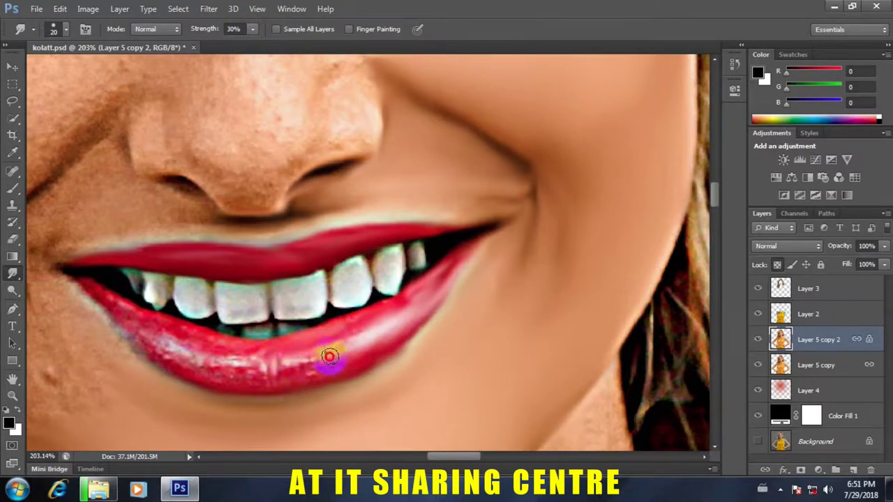
{"action": "mouse_move", "coordinate": [333, 363]}
{"action": "left_mouse_down"}
{"action": "mouse_move", "coordinate": [259, 384]}
{"action": "mouse_move", "coordinate": [185, 374]}
{"action": "mouse_move", "coordinate": [205, 379]}
{"action": "mouse_move", "coordinate": [69, 283]}
{"action": "mouse_move", "coordinate": [120, 328]}
{"action": "left_mouse_up"}
{"action": "key", "text": "bracketleft"}
{"action": "scroll", "coordinate": [154, 355], "scroll_direction": "up", "scroll_amount": 1}
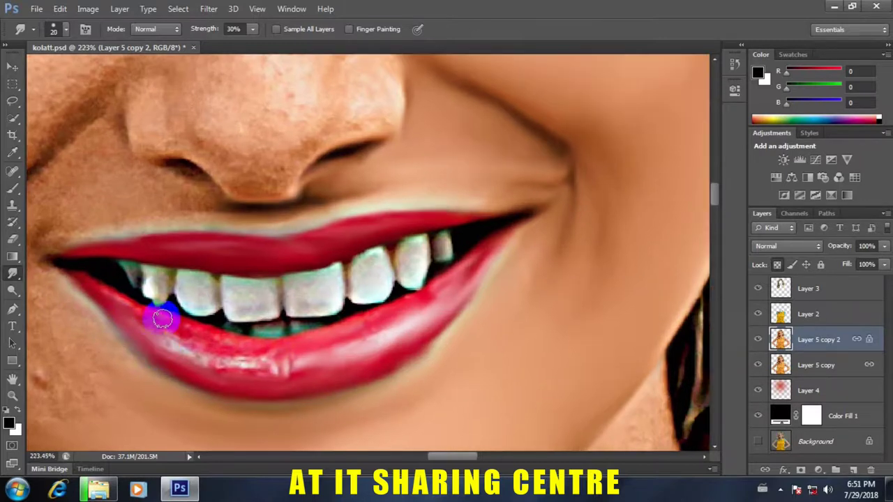
{"action": "mouse_move", "coordinate": [157, 317]}
{"action": "left_mouse_down"}
{"action": "mouse_move", "coordinate": [65, 268]}
{"action": "mouse_move", "coordinate": [161, 317]}
{"action": "mouse_move", "coordinate": [159, 326]}
{"action": "left_mouse_up"}
{"action": "mouse_move", "coordinate": [166, 350]}
{"action": "left_mouse_down"}
{"action": "mouse_move", "coordinate": [261, 379]}
{"action": "mouse_move", "coordinate": [225, 339]}
{"action": "mouse_move", "coordinate": [174, 312]}
{"action": "mouse_move", "coordinate": [199, 339]}
{"action": "mouse_move", "coordinate": [269, 367]}
{"action": "left_mouse_up"}
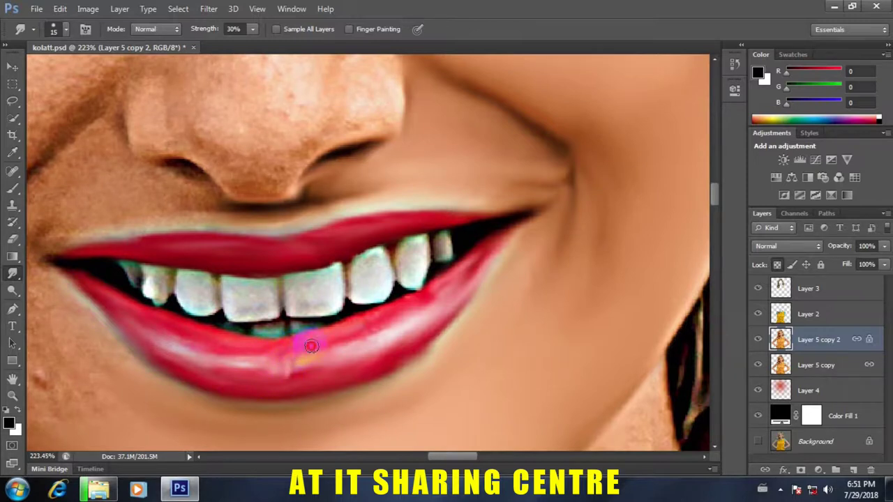
{"action": "mouse_move", "coordinate": [364, 338]}
{"action": "left_mouse_down"}
{"action": "mouse_move", "coordinate": [379, 299]}
{"action": "mouse_move", "coordinate": [392, 304]}
{"action": "mouse_move", "coordinate": [482, 239]}
{"action": "mouse_move", "coordinate": [327, 368]}
{"action": "mouse_move", "coordinate": [275, 379]}
{"action": "mouse_move", "coordinate": [163, 361]}
{"action": "mouse_move", "coordinate": [223, 385]}
{"action": "mouse_move", "coordinate": [223, 342]}
{"action": "left_mouse_up"}
{"action": "scroll", "coordinate": [223, 342], "scroll_direction": "down", "scroll_amount": 5}
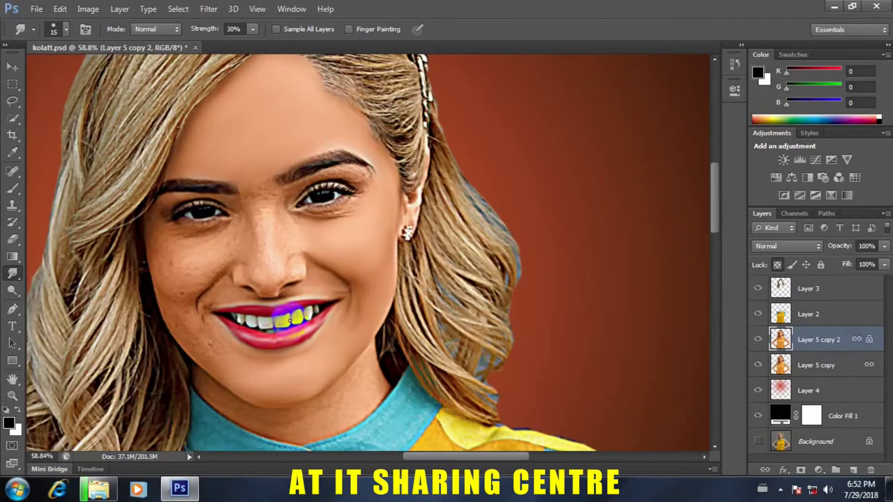
Zoom into the mouth and smudge the upper-right tooth with a smaller brush.
{"action": "scroll", "coordinate": [289, 319], "scroll_direction": "down", "scroll_amount": 2}
{"action": "scroll", "coordinate": [286, 324], "scroll_direction": "up", "scroll_amount": 3}
{"action": "scroll", "coordinate": [293, 315], "scroll_direction": "up", "scroll_amount": 3}
{"action": "scroll", "coordinate": [291, 304], "scroll_direction": "up", "scroll_amount": 1}
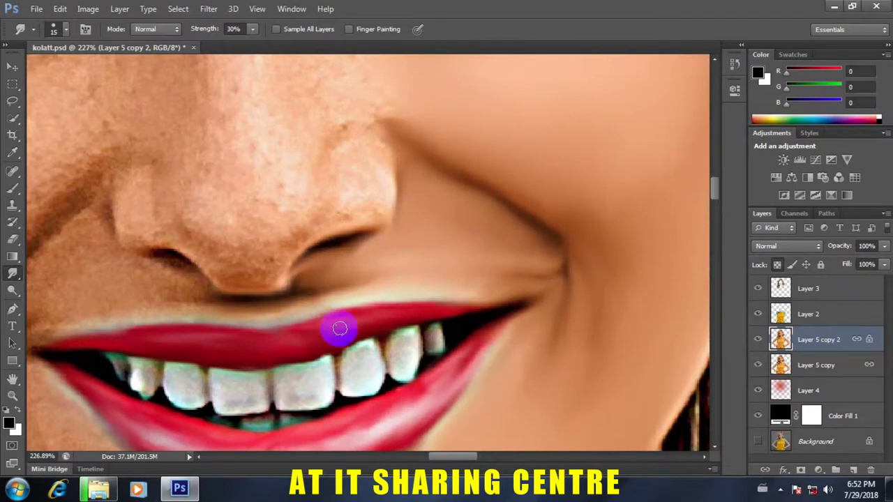
{"action": "scroll", "coordinate": [340, 328], "scroll_direction": "up", "scroll_amount": 1}
{"action": "scroll", "coordinate": [378, 279], "scroll_direction": "down", "scroll_amount": 1}
{"action": "scroll", "coordinate": [379, 275], "scroll_direction": "down", "scroll_amount": 1}
{"action": "scroll", "coordinate": [379, 269], "scroll_direction": "up", "scroll_amount": 2}
{"action": "key", "text": "bracketleft"}
{"action": "mouse_move", "coordinate": [490, 223]}
{"action": "left_mouse_down"}
{"action": "mouse_move", "coordinate": [487, 242]}
{"action": "mouse_move", "coordinate": [473, 225]}
{"action": "mouse_move", "coordinate": [484, 225]}
{"action": "mouse_move", "coordinate": [470, 230]}
{"action": "mouse_move", "coordinate": [464, 248]}
{"action": "mouse_move", "coordinate": [484, 243]}
{"action": "mouse_move", "coordinate": [506, 216]}
{"action": "mouse_move", "coordinate": [514, 232]}
{"action": "mouse_move", "coordinate": [454, 227]}
{"action": "mouse_move", "coordinate": [457, 267]}
{"action": "mouse_move", "coordinate": [449, 269]}
{"action": "mouse_move", "coordinate": [423, 243]}
{"action": "mouse_move", "coordinate": [442, 233]}
{"action": "mouse_move", "coordinate": [444, 260]}
{"action": "mouse_move", "coordinate": [423, 272]}
{"action": "mouse_move", "coordinate": [406, 254]}
{"action": "mouse_move", "coordinate": [406, 231]}
{"action": "mouse_move", "coordinate": [342, 247]}
{"action": "mouse_move", "coordinate": [331, 259]}
{"action": "mouse_move", "coordinate": [395, 265]}
{"action": "mouse_move", "coordinate": [371, 302]}
{"action": "mouse_move", "coordinate": [339, 286]}
{"action": "mouse_move", "coordinate": [347, 272]}
{"action": "mouse_move", "coordinate": [333, 294]}
{"action": "mouse_move", "coordinate": [371, 293]}
{"action": "mouse_move", "coordinate": [375, 261]}
{"action": "mouse_move", "coordinate": [388, 253]}
{"action": "left_mouse_up"}
Resize the brush and blend the tint on the front tooth.
{"action": "key", "text": "bracketleft"}
{"action": "key", "text": "bracketright"}
{"action": "scroll", "coordinate": [411, 260], "scroll_direction": "up", "scroll_amount": 1}
{"action": "key", "text": "bracketright"}
{"action": "scroll", "coordinate": [371, 276], "scroll_direction": "down", "scroll_amount": 2}
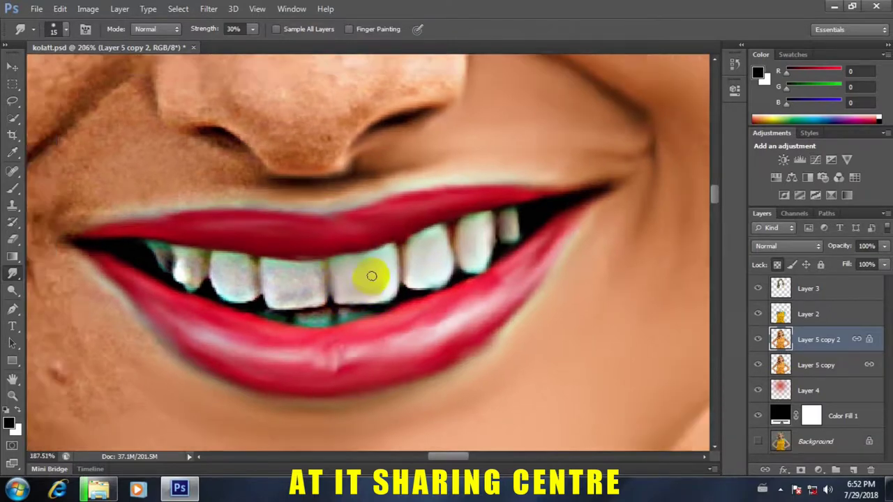
{"action": "scroll", "coordinate": [371, 276], "scroll_direction": "down", "scroll_amount": 3}
{"action": "scroll", "coordinate": [329, 279], "scroll_direction": "up", "scroll_amount": 3}
{"action": "scroll", "coordinate": [359, 243], "scroll_direction": "up", "scroll_amount": 2}
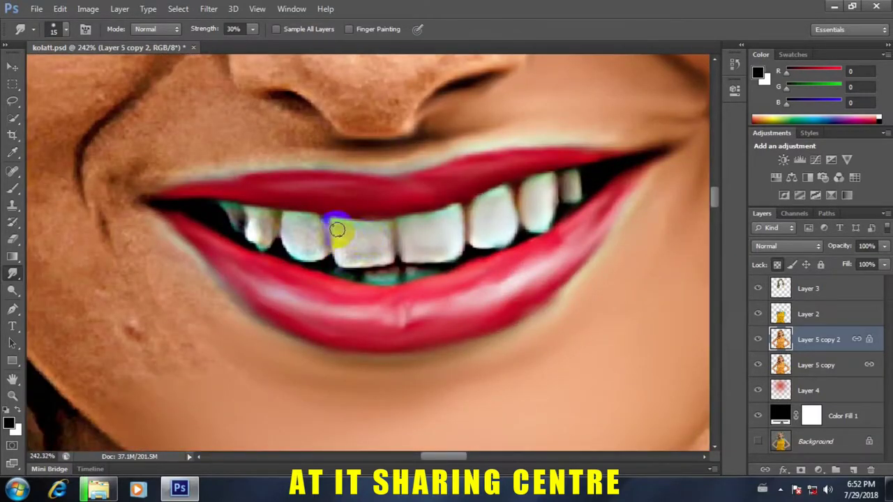
{"action": "mouse_move", "coordinate": [334, 234]}
{"action": "left_mouse_down"}
{"action": "mouse_move", "coordinate": [343, 253]}
{"action": "mouse_move", "coordinate": [379, 255]}
{"action": "mouse_move", "coordinate": [362, 253]}
{"action": "mouse_move", "coordinate": [346, 234]}
{"action": "mouse_move", "coordinate": [385, 223]}
{"action": "mouse_move", "coordinate": [384, 253]}
{"action": "mouse_move", "coordinate": [341, 262]}
{"action": "mouse_move", "coordinate": [309, 239]}
{"action": "mouse_move", "coordinate": [323, 251]}
{"action": "mouse_move", "coordinate": [313, 201]}
{"action": "mouse_move", "coordinate": [279, 207]}
{"action": "mouse_move", "coordinate": [305, 233]}
{"action": "mouse_move", "coordinate": [285, 238]}
{"action": "mouse_move", "coordinate": [319, 251]}
{"action": "mouse_move", "coordinate": [259, 219]}
{"action": "mouse_move", "coordinate": [263, 235]}
{"action": "mouse_move", "coordinate": [255, 235]}
{"action": "mouse_move", "coordinate": [253, 213]}
{"action": "mouse_move", "coordinate": [268, 226]}
{"action": "mouse_move", "coordinate": [226, 210]}
{"action": "left_mouse_up"}
Smudge the small tooth and the neighbouring mouth corner into the lips with a 10 px brush.
{"action": "scroll", "coordinate": [268, 227], "scroll_direction": "up", "scroll_amount": 1}
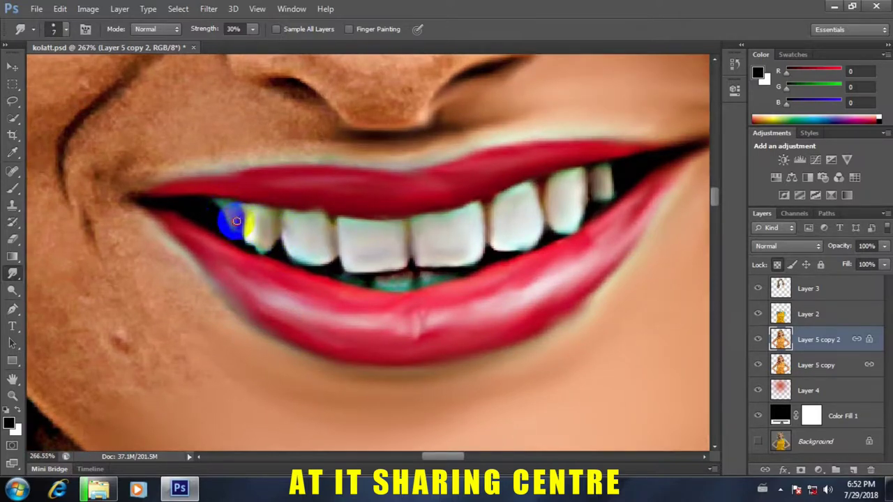
{"action": "left_click_drag", "start_coordinate": [226, 215], "coordinate": [190, 220]}
{"action": "mouse_move", "coordinate": [241, 237]}
{"action": "left_mouse_down"}
{"action": "mouse_move", "coordinate": [152, 208]}
{"action": "mouse_move", "coordinate": [165, 200]}
{"action": "mouse_move", "coordinate": [196, 203]}
{"action": "mouse_move", "coordinate": [247, 237]}
{"action": "mouse_move", "coordinate": [240, 243]}
{"action": "mouse_move", "coordinate": [279, 242]}
{"action": "mouse_move", "coordinate": [400, 290]}
{"action": "mouse_move", "coordinate": [379, 273]}
{"action": "mouse_move", "coordinate": [407, 276]}
{"action": "mouse_move", "coordinate": [375, 278]}
{"action": "mouse_move", "coordinate": [426, 279]}
{"action": "mouse_move", "coordinate": [538, 245]}
{"action": "mouse_move", "coordinate": [572, 225]}
{"action": "mouse_move", "coordinate": [588, 199]}
{"action": "mouse_move", "coordinate": [609, 195]}
{"action": "mouse_move", "coordinate": [438, 237]}
{"action": "left_mouse_up"}
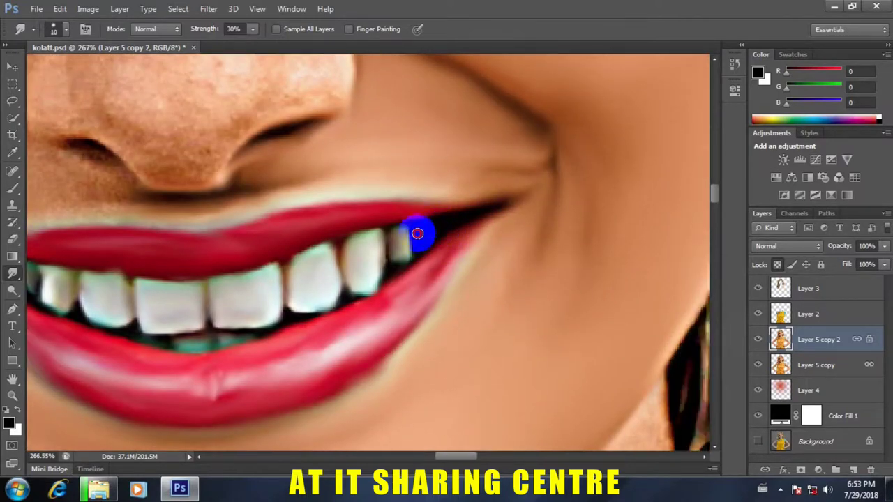
{"action": "scroll", "coordinate": [410, 231], "scroll_direction": "down", "scroll_amount": 3}
{"action": "scroll", "coordinate": [410, 232], "scroll_direction": "down", "scroll_amount": 3}
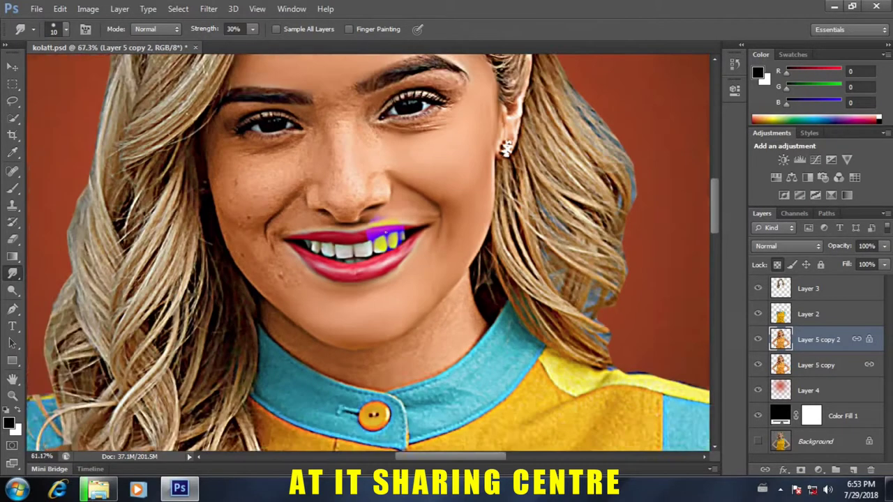
Smooth the skin near the eye corners and along and under the right eyebrow.
{"action": "scroll", "coordinate": [364, 209], "scroll_direction": "up", "scroll_amount": 4}
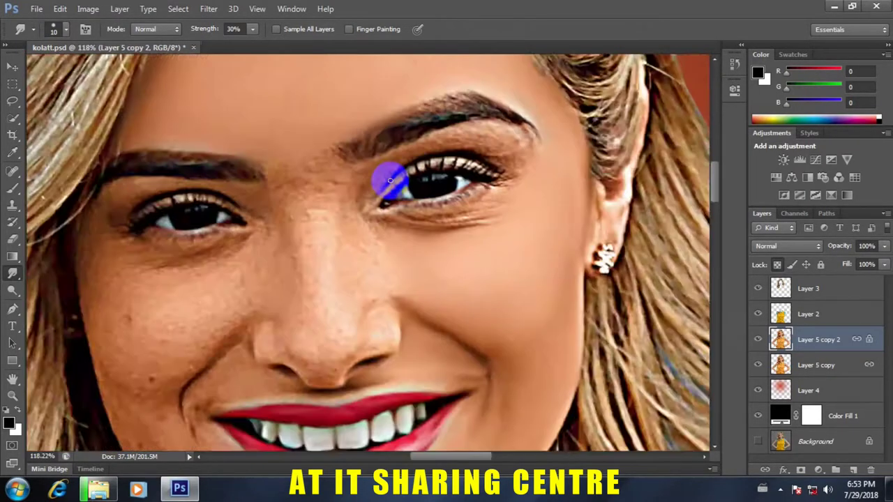
{"action": "scroll", "coordinate": [388, 179], "scroll_direction": "up", "scroll_amount": 2}
{"action": "key", "text": "bracketright"}
{"action": "key", "text": "bracketright"}
{"action": "key", "text": "bracketright"}
{"action": "key", "text": "bracketright"}
{"action": "left_click_drag", "start_coordinate": [335, 239], "coordinate": [405, 209]}
{"action": "key", "text": "bracketleft"}
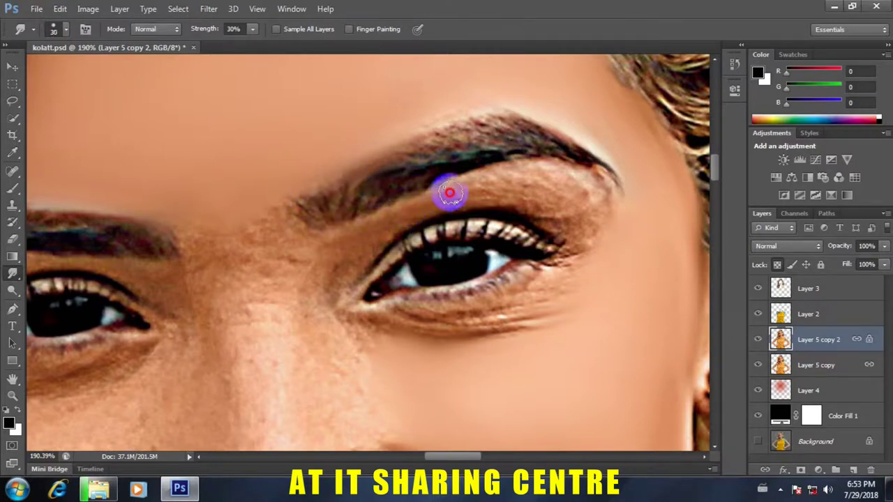
{"action": "mouse_move", "coordinate": [462, 193]}
{"action": "left_mouse_down"}
{"action": "mouse_move", "coordinate": [448, 199]}
{"action": "mouse_move", "coordinate": [479, 185]}
{"action": "mouse_move", "coordinate": [470, 175]}
{"action": "mouse_move", "coordinate": [438, 195]}
{"action": "mouse_move", "coordinate": [537, 207]}
{"action": "mouse_move", "coordinate": [556, 200]}
{"action": "left_mouse_up"}
{"action": "left_click_drag", "start_coordinate": [544, 166], "coordinate": [549, 170]}
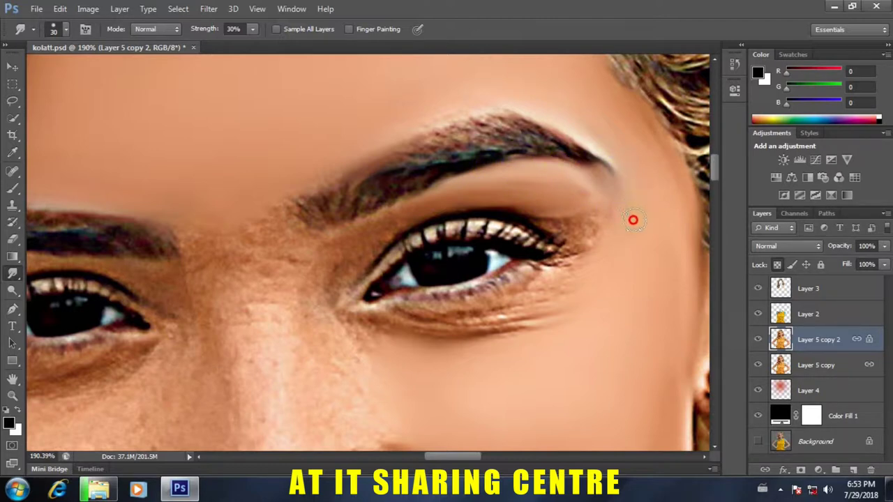
{"action": "mouse_move", "coordinate": [579, 224]}
{"action": "left_mouse_down"}
{"action": "mouse_move", "coordinate": [570, 221]}
{"action": "mouse_move", "coordinate": [566, 244]}
{"action": "mouse_move", "coordinate": [579, 231]}
{"action": "mouse_move", "coordinate": [512, 190]}
{"action": "mouse_move", "coordinate": [486, 195]}
{"action": "mouse_move", "coordinate": [574, 205]}
{"action": "mouse_move", "coordinate": [552, 207]}
{"action": "mouse_move", "coordinate": [566, 205]}
{"action": "left_mouse_up"}
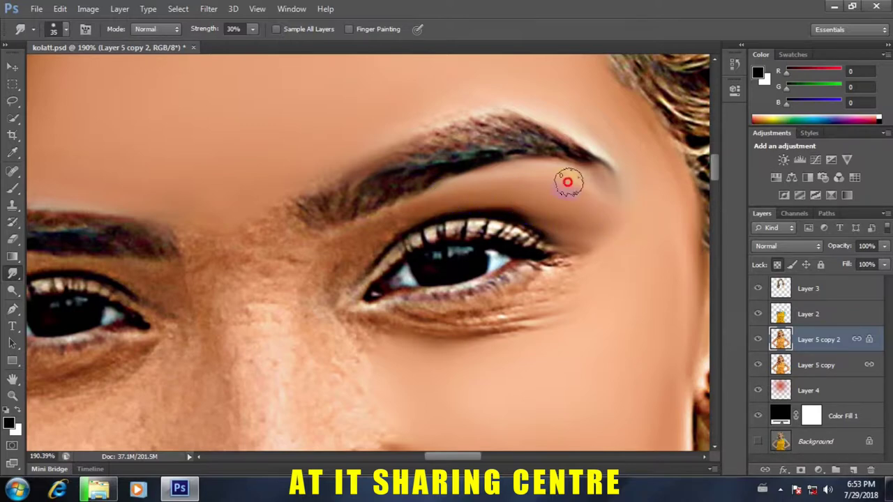
{"action": "left_click_drag", "start_coordinate": [531, 173], "coordinate": [560, 195]}
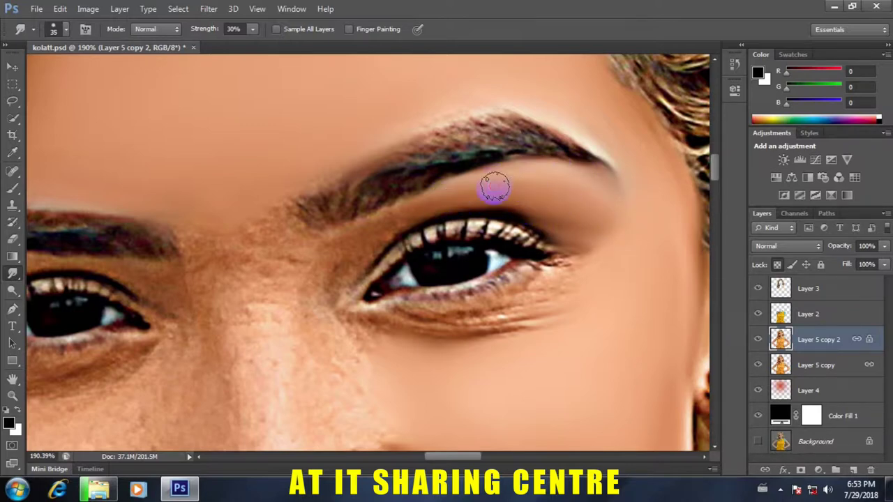
Smooth the inner eye corner, the inner brow end and the brow gap with a 40 px brush.
{"action": "scroll", "coordinate": [495, 185], "scroll_direction": "down", "scroll_amount": 5}
{"action": "scroll", "coordinate": [484, 202], "scroll_direction": "up", "scroll_amount": 4}
{"action": "scroll", "coordinate": [472, 199], "scroll_direction": "up", "scroll_amount": 1}
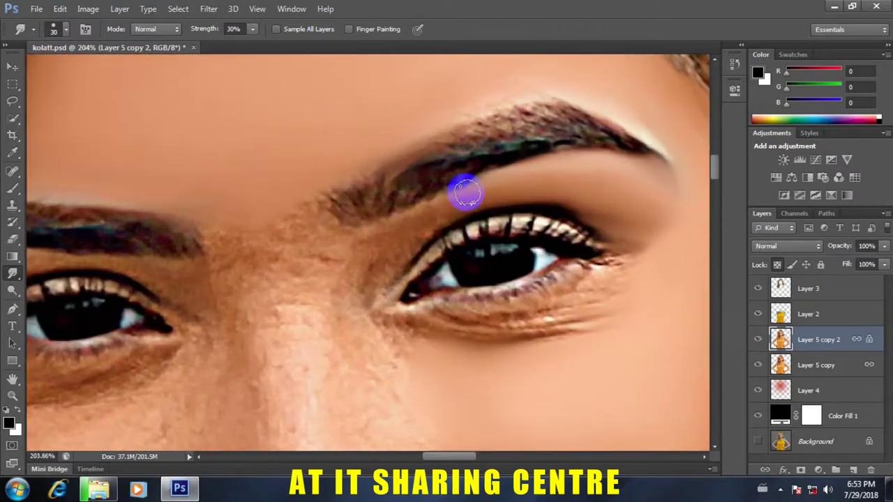
{"action": "key", "text": "bracketleft"}
{"action": "mouse_move", "coordinate": [438, 199]}
{"action": "left_mouse_down"}
{"action": "mouse_move", "coordinate": [402, 224]}
{"action": "mouse_move", "coordinate": [454, 199]}
{"action": "mouse_move", "coordinate": [390, 253]}
{"action": "mouse_move", "coordinate": [436, 226]}
{"action": "mouse_move", "coordinate": [412, 233]}
{"action": "mouse_move", "coordinate": [372, 275]}
{"action": "mouse_move", "coordinate": [362, 271]}
{"action": "mouse_move", "coordinate": [367, 248]}
{"action": "mouse_move", "coordinate": [355, 302]}
{"action": "mouse_move", "coordinate": [401, 247]}
{"action": "mouse_move", "coordinate": [366, 302]}
{"action": "mouse_move", "coordinate": [462, 185]}
{"action": "mouse_move", "coordinate": [349, 234]}
{"action": "left_mouse_up"}
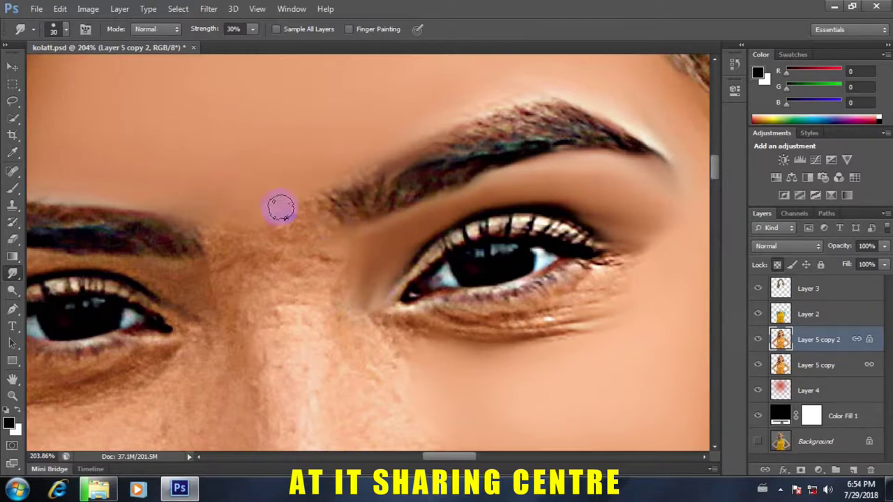
{"action": "mouse_move", "coordinate": [375, 152]}
{"action": "left_mouse_down"}
{"action": "mouse_move", "coordinate": [300, 207]}
{"action": "mouse_move", "coordinate": [309, 191]}
{"action": "mouse_move", "coordinate": [284, 249]}
{"action": "left_mouse_up"}
{"action": "key", "text": "bracketright"}
{"action": "mouse_move", "coordinate": [275, 215]}
{"action": "left_mouse_down"}
{"action": "mouse_move", "coordinate": [255, 225]}
{"action": "mouse_move", "coordinate": [255, 244]}
{"action": "mouse_move", "coordinate": [200, 207]}
{"action": "mouse_move", "coordinate": [227, 244]}
{"action": "mouse_move", "coordinate": [236, 234]}
{"action": "mouse_move", "coordinate": [277, 259]}
{"action": "mouse_move", "coordinate": [293, 181]}
{"action": "mouse_move", "coordinate": [354, 155]}
{"action": "mouse_move", "coordinate": [295, 241]}
{"action": "mouse_move", "coordinate": [382, 126]}
{"action": "mouse_move", "coordinate": [286, 186]}
{"action": "mouse_move", "coordinate": [240, 241]}
{"action": "mouse_move", "coordinate": [267, 273]}
{"action": "left_mouse_up"}
{"action": "scroll", "coordinate": [268, 273], "scroll_direction": "down", "scroll_amount": 5}
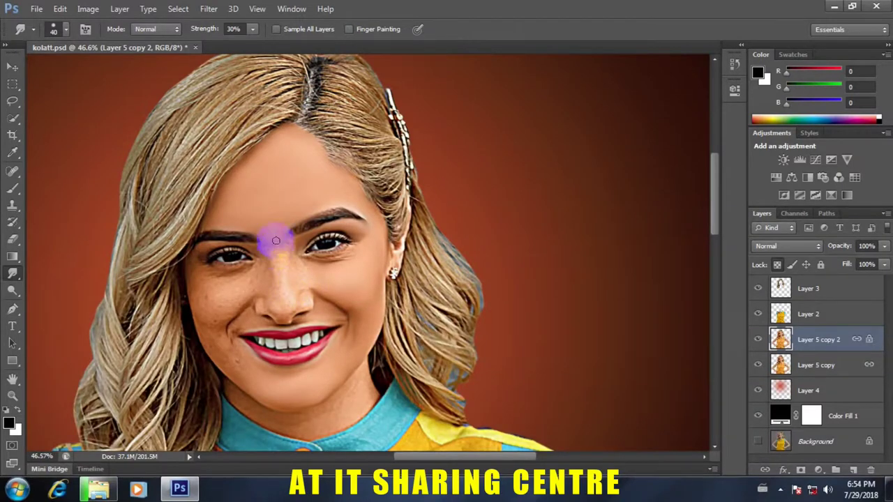
Smudge the brow gap and the inner end of the left eyebrow.
{"action": "scroll", "coordinate": [276, 241], "scroll_direction": "up", "scroll_amount": 5}
{"action": "mouse_move", "coordinate": [321, 226]}
{"action": "left_mouse_down"}
{"action": "mouse_move", "coordinate": [299, 291]}
{"action": "mouse_move", "coordinate": [365, 219]}
{"action": "mouse_move", "coordinate": [252, 300]}
{"action": "mouse_move", "coordinate": [223, 258]}
{"action": "mouse_move", "coordinate": [279, 281]}
{"action": "left_mouse_up"}
{"action": "scroll", "coordinate": [307, 295], "scroll_direction": "down", "scroll_amount": 2}
{"action": "scroll", "coordinate": [306, 319], "scroll_direction": "down", "scroll_amount": 3}
{"action": "scroll", "coordinate": [306, 319], "scroll_direction": "up", "scroll_amount": 5}
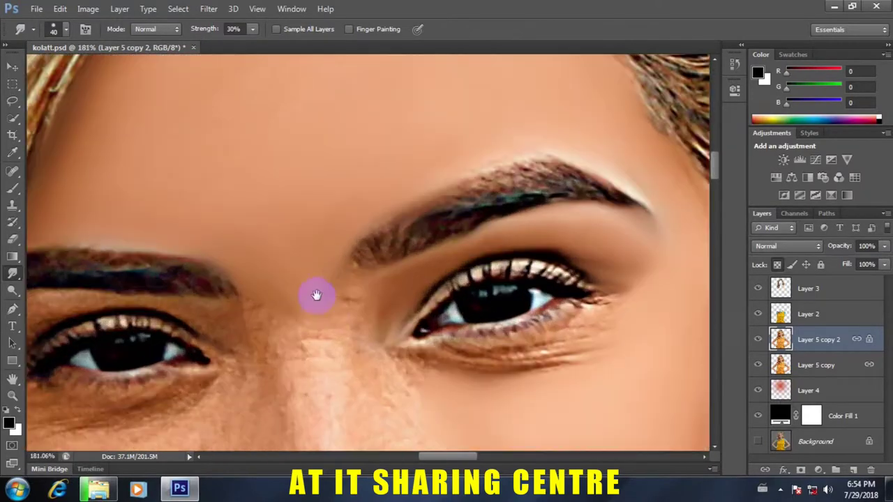
{"action": "scroll", "coordinate": [335, 258], "scroll_direction": "down", "scroll_amount": 2}
{"action": "scroll", "coordinate": [363, 195], "scroll_direction": "down", "scroll_amount": 1}
{"action": "scroll", "coordinate": [369, 198], "scroll_direction": "up", "scroll_amount": 1}
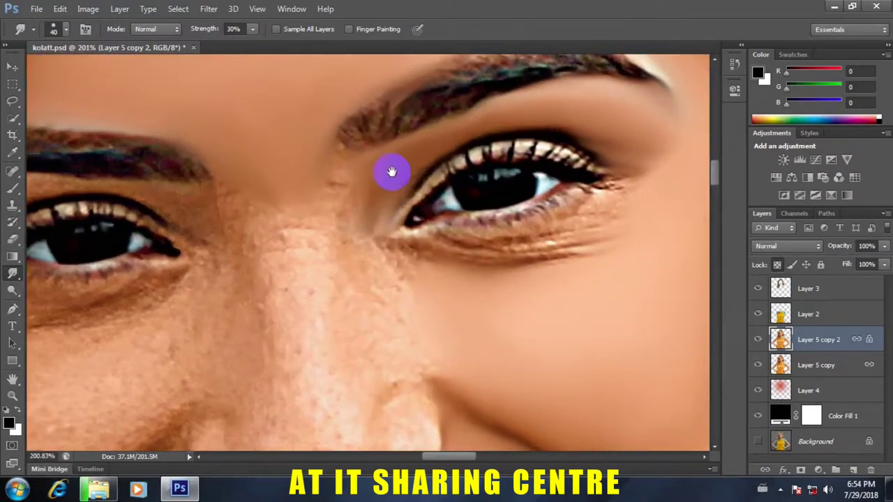
{"action": "scroll", "coordinate": [390, 174], "scroll_direction": "up", "scroll_amount": 1}
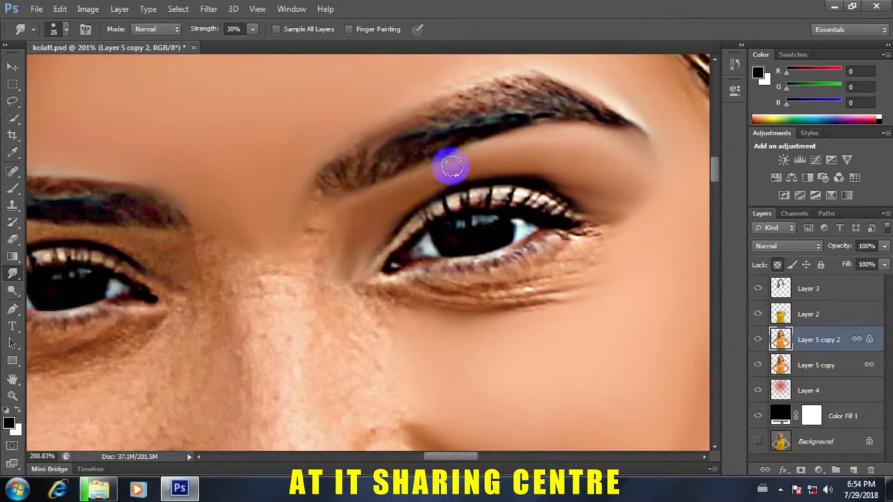
With a 25 px brush, smooth the skin from the inner eye corner up to the brow.
{"action": "left_click_drag", "start_coordinate": [396, 193], "coordinate": [355, 217]}
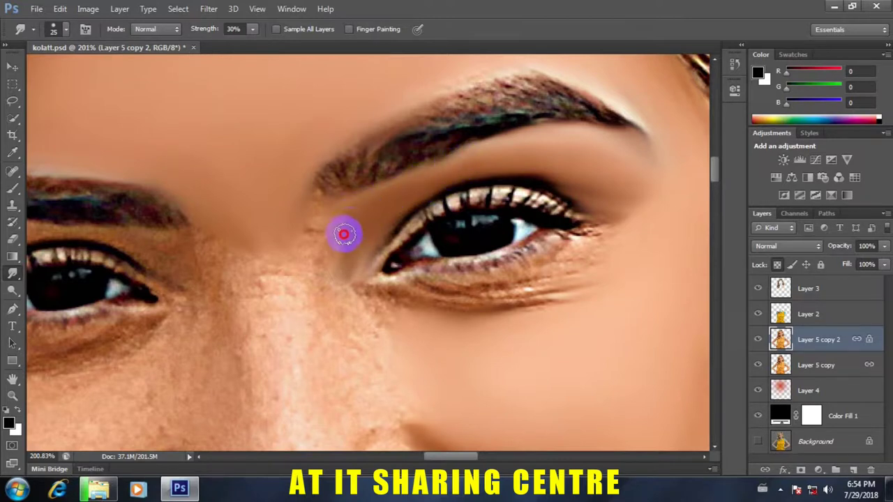
{"action": "left_click_drag", "start_coordinate": [328, 246], "coordinate": [312, 208]}
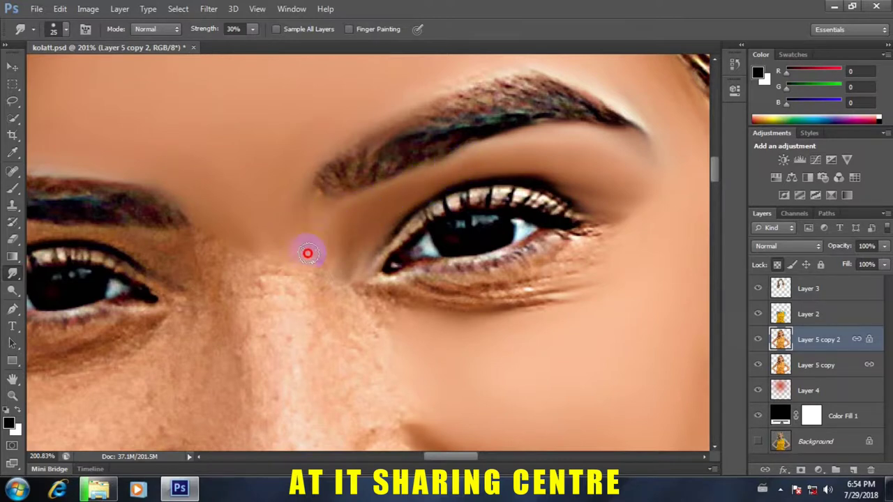
{"action": "left_click_drag", "start_coordinate": [308, 240], "coordinate": [295, 207]}
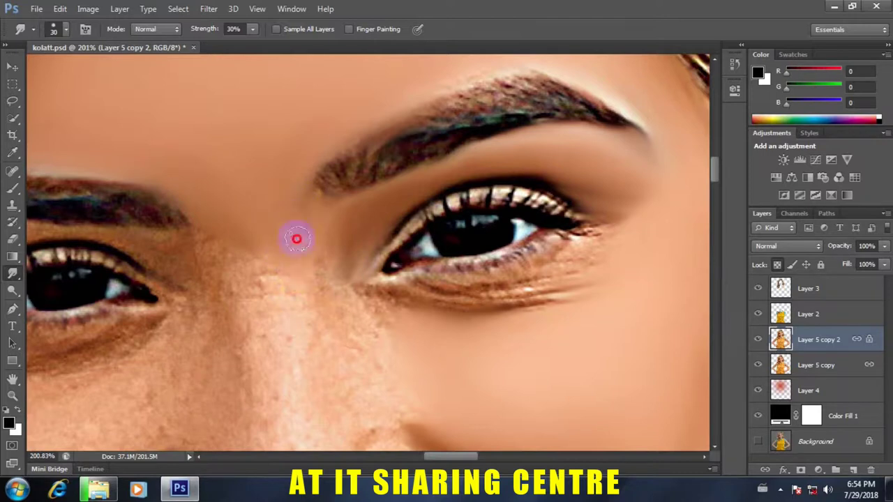
{"action": "mouse_move", "coordinate": [332, 250]}
{"action": "left_mouse_down"}
{"action": "mouse_move", "coordinate": [327, 260]}
{"action": "mouse_move", "coordinate": [341, 209]}
{"action": "mouse_move", "coordinate": [339, 253]}
{"action": "mouse_move", "coordinate": [398, 299]}
{"action": "mouse_move", "coordinate": [580, 300]}
{"action": "mouse_move", "coordinate": [367, 293]}
{"action": "mouse_move", "coordinate": [516, 300]}
{"action": "mouse_move", "coordinate": [599, 281]}
{"action": "mouse_move", "coordinate": [425, 272]}
{"action": "mouse_move", "coordinate": [587, 260]}
{"action": "mouse_move", "coordinate": [562, 243]}
{"action": "mouse_move", "coordinate": [454, 289]}
{"action": "mouse_move", "coordinate": [523, 303]}
{"action": "mouse_move", "coordinate": [389, 290]}
{"action": "left_mouse_up"}
{"action": "scroll", "coordinate": [389, 290], "scroll_direction": "down", "scroll_amount": 5}
Smudge the right eye's lower eyelid between the outer and inner corners.
{"action": "scroll", "coordinate": [390, 290], "scroll_direction": "down", "scroll_amount": 1}
{"action": "scroll", "coordinate": [409, 298], "scroll_direction": "up", "scroll_amount": 6}
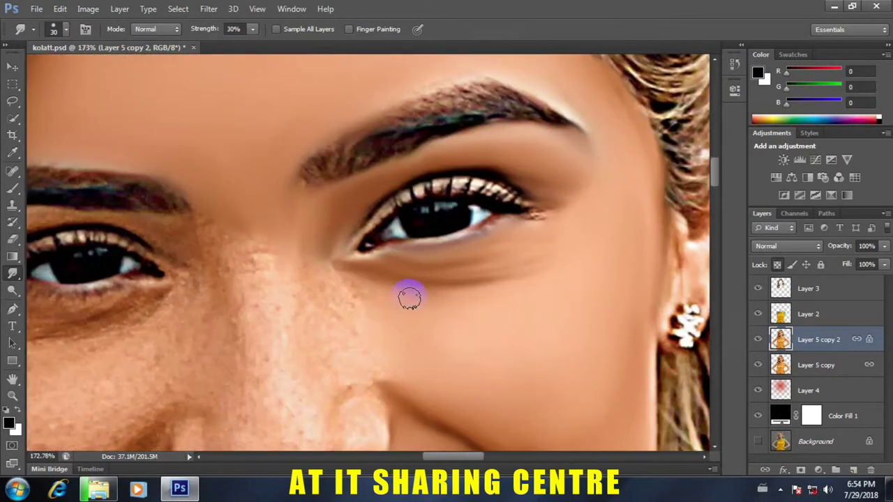
{"action": "left_click_drag", "start_coordinate": [494, 221], "coordinate": [487, 225]}
{"action": "left_click_drag", "start_coordinate": [475, 230], "coordinate": [366, 251]}
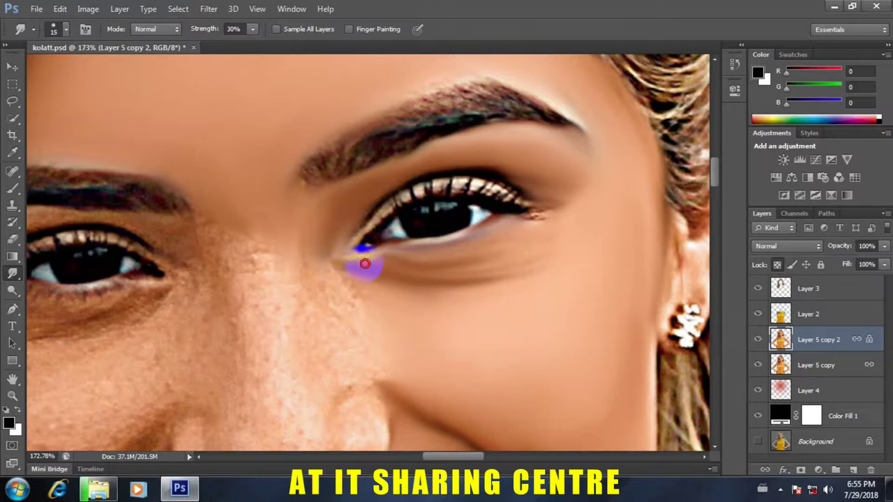
{"action": "mouse_move", "coordinate": [366, 259]}
{"action": "left_mouse_down"}
{"action": "mouse_move", "coordinate": [422, 233]}
{"action": "mouse_move", "coordinate": [539, 218]}
{"action": "left_mouse_up"}
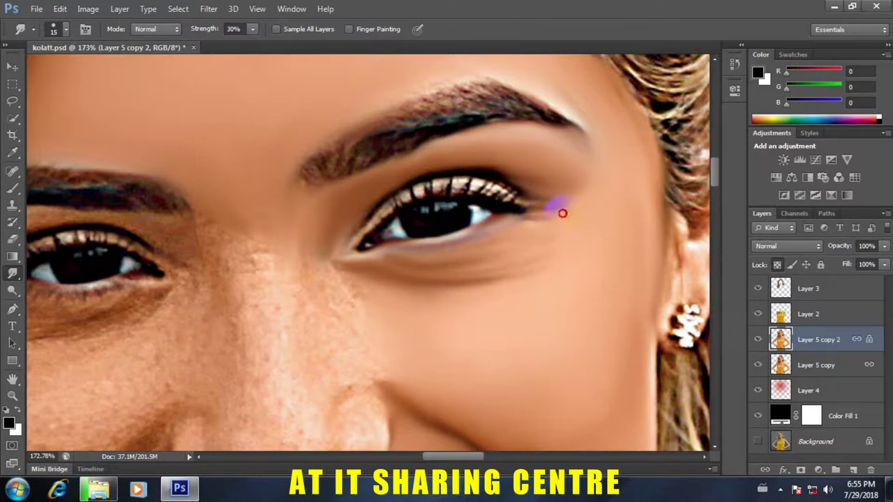
{"action": "mouse_move", "coordinate": [562, 213]}
{"action": "left_mouse_down"}
{"action": "mouse_move", "coordinate": [508, 206]}
{"action": "mouse_move", "coordinate": [419, 218]}
{"action": "mouse_move", "coordinate": [339, 256]}
{"action": "mouse_move", "coordinate": [395, 199]}
{"action": "mouse_move", "coordinate": [429, 183]}
{"action": "mouse_move", "coordinate": [504, 171]}
{"action": "mouse_move", "coordinate": [483, 175]}
{"action": "mouse_move", "coordinate": [560, 189]}
{"action": "mouse_move", "coordinate": [418, 179]}
{"action": "mouse_move", "coordinate": [521, 174]}
{"action": "mouse_move", "coordinate": [479, 163]}
{"action": "mouse_move", "coordinate": [530, 181]}
{"action": "mouse_move", "coordinate": [413, 186]}
{"action": "mouse_move", "coordinate": [386, 210]}
{"action": "mouse_move", "coordinate": [465, 156]}
{"action": "mouse_move", "coordinate": [360, 211]}
{"action": "mouse_move", "coordinate": [469, 159]}
{"action": "mouse_move", "coordinate": [554, 167]}
{"action": "mouse_move", "coordinate": [570, 195]}
{"action": "mouse_move", "coordinate": [597, 207]}
{"action": "mouse_move", "coordinate": [502, 203]}
{"action": "left_mouse_up"}
Smooth the upper lash line, then shrink the brush.
{"action": "scroll", "coordinate": [348, 229], "scroll_direction": "up", "scroll_amount": 1}
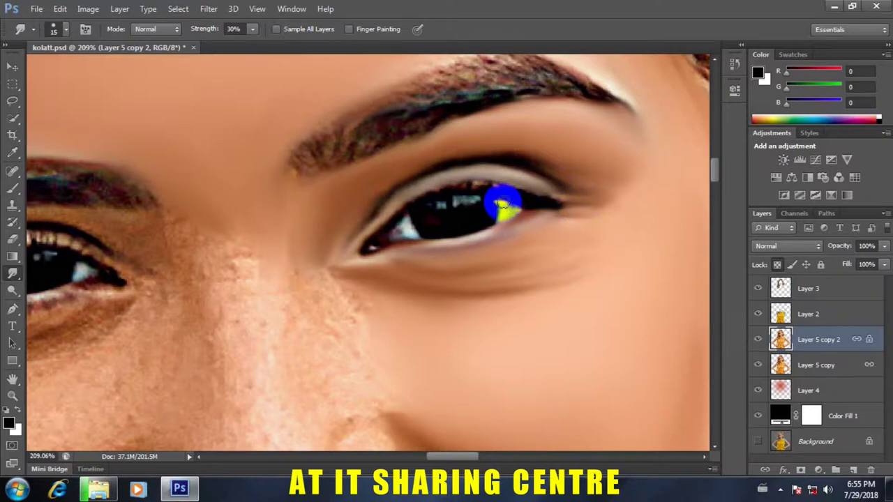
{"action": "scroll", "coordinate": [461, 210], "scroll_direction": "down", "scroll_amount": 3}
{"action": "scroll", "coordinate": [419, 223], "scroll_direction": "up", "scroll_amount": 3}
{"action": "scroll", "coordinate": [440, 210], "scroll_direction": "up", "scroll_amount": 2}
{"action": "mouse_move", "coordinate": [449, 208]}
{"action": "left_mouse_down"}
{"action": "mouse_move", "coordinate": [489, 175]}
{"action": "mouse_move", "coordinate": [524, 174]}
{"action": "mouse_move", "coordinate": [449, 175]}
{"action": "mouse_move", "coordinate": [488, 166]}
{"action": "mouse_move", "coordinate": [398, 199]}
{"action": "mouse_move", "coordinate": [372, 230]}
{"action": "mouse_move", "coordinate": [474, 175]}
{"action": "mouse_move", "coordinate": [513, 170]}
{"action": "mouse_move", "coordinate": [572, 185]}
{"action": "mouse_move", "coordinate": [550, 188]}
{"action": "mouse_move", "coordinate": [544, 179]}
{"action": "mouse_move", "coordinate": [526, 207]}
{"action": "mouse_move", "coordinate": [541, 202]}
{"action": "mouse_move", "coordinate": [443, 207]}
{"action": "mouse_move", "coordinate": [407, 225]}
{"action": "mouse_move", "coordinate": [419, 230]}
{"action": "mouse_move", "coordinate": [393, 228]}
{"action": "mouse_move", "coordinate": [398, 210]}
{"action": "left_mouse_up"}
{"action": "key", "text": "bracketleft"}
{"action": "key", "text": "bracketleft"}
Soften the inner eye corner and the iris highlight with a 7 px brush.
{"action": "scroll", "coordinate": [442, 206], "scroll_direction": "up", "scroll_amount": 1}
{"action": "key", "text": "bracketright"}
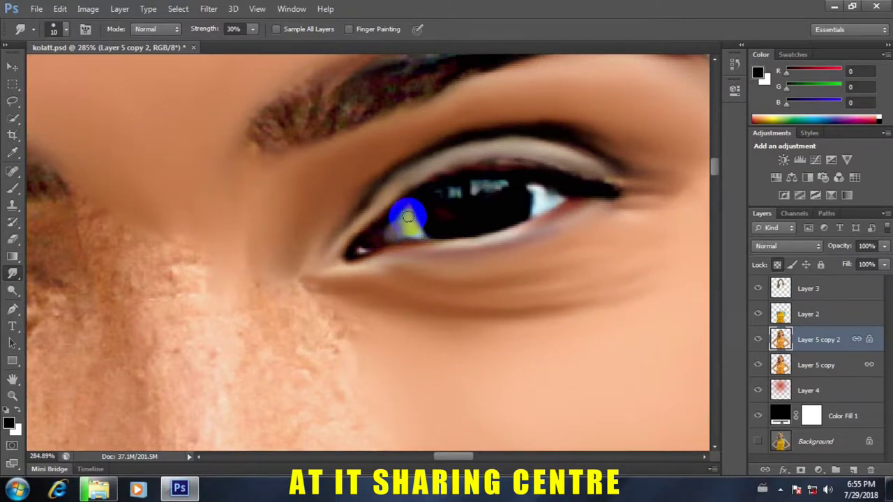
{"action": "scroll", "coordinate": [398, 213], "scroll_direction": "down", "scroll_amount": 5}
{"action": "scroll", "coordinate": [398, 230], "scroll_direction": "up", "scroll_amount": 2}
{"action": "scroll", "coordinate": [389, 222], "scroll_direction": "up", "scroll_amount": 2}
{"action": "scroll", "coordinate": [389, 222], "scroll_direction": "up", "scroll_amount": 2}
{"action": "key", "text": "bracketleft"}
{"action": "key", "text": "bracketleft"}
{"action": "key", "text": "bracketleft"}
{"action": "scroll", "coordinate": [442, 226], "scroll_direction": "up", "scroll_amount": 2}
{"action": "mouse_move", "coordinate": [442, 209]}
{"action": "left_mouse_down"}
{"action": "mouse_move", "coordinate": [413, 178]}
{"action": "mouse_move", "coordinate": [392, 193]}
{"action": "left_mouse_up"}
{"action": "mouse_move", "coordinate": [579, 144]}
{"action": "left_mouse_down"}
{"action": "mouse_move", "coordinate": [530, 119]}
{"action": "mouse_move", "coordinate": [564, 116]}
{"action": "mouse_move", "coordinate": [506, 128]}
{"action": "mouse_move", "coordinate": [509, 136]}
{"action": "left_mouse_up"}
{"action": "scroll", "coordinate": [509, 136], "scroll_direction": "down", "scroll_amount": 4}
Smudge the skin under the eye and along the right cheek edge.
{"action": "scroll", "coordinate": [513, 143], "scroll_direction": "down", "scroll_amount": 1}
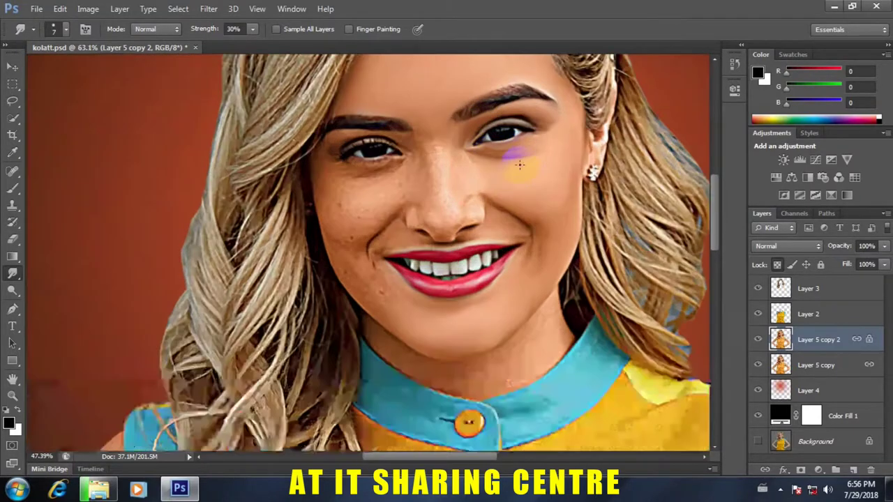
{"action": "scroll", "coordinate": [519, 165], "scroll_direction": "up", "scroll_amount": 3}
{"action": "mouse_move", "coordinate": [575, 130]}
{"action": "left_mouse_down"}
{"action": "mouse_move", "coordinate": [479, 141]}
{"action": "mouse_move", "coordinate": [534, 144]}
{"action": "mouse_move", "coordinate": [451, 141]}
{"action": "mouse_move", "coordinate": [528, 133]}
{"action": "mouse_move", "coordinate": [548, 121]}
{"action": "mouse_move", "coordinate": [556, 129]}
{"action": "left_mouse_up"}
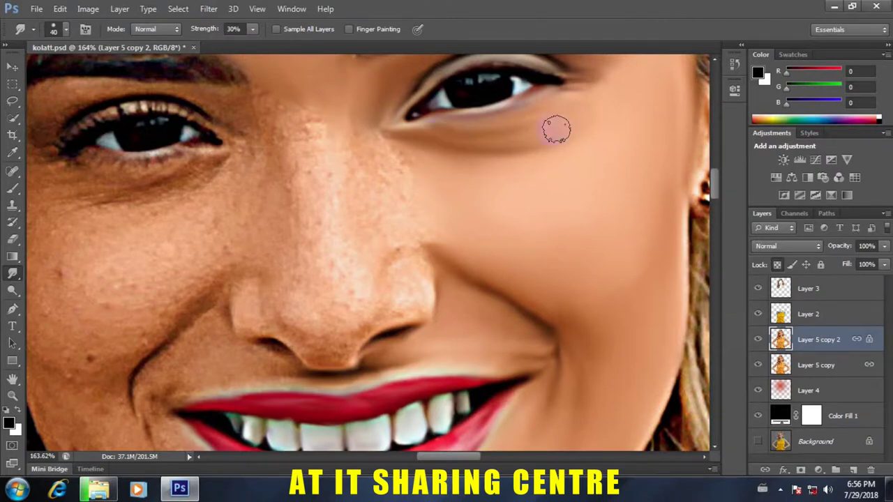
{"action": "scroll", "coordinate": [509, 158], "scroll_direction": "down", "scroll_amount": 4}
{"action": "scroll", "coordinate": [513, 244], "scroll_direction": "up", "scroll_amount": 3}
{"action": "left_click_drag", "start_coordinate": [589, 177], "coordinate": [588, 159]}
{"action": "scroll", "coordinate": [588, 159], "scroll_direction": "down", "scroll_amount": 2}
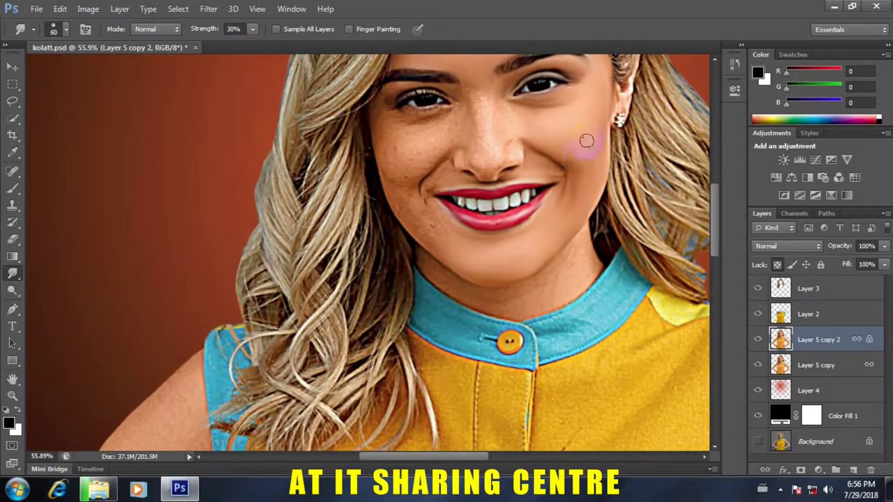
{"action": "mouse_move", "coordinate": [602, 161]}
{"action": "left_mouse_down"}
{"action": "mouse_move", "coordinate": [586, 179]}
{"action": "mouse_move", "coordinate": [576, 155]}
{"action": "mouse_move", "coordinate": [590, 135]}
{"action": "mouse_move", "coordinate": [538, 183]}
{"action": "left_mouse_up"}
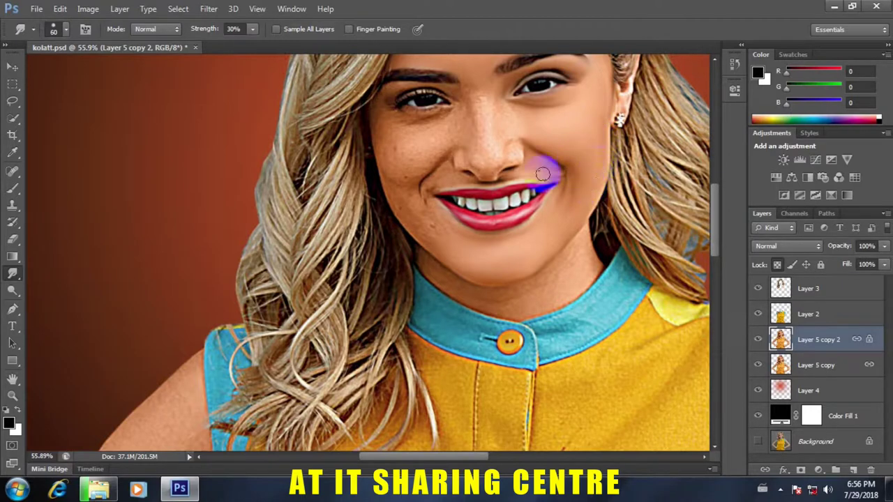
Smooth the skin between the brows down to the nose bridge.
{"action": "scroll", "coordinate": [516, 157], "scroll_direction": "down", "scroll_amount": 3}
{"action": "scroll", "coordinate": [265, 200], "scroll_direction": "down", "scroll_amount": 2}
{"action": "scroll", "coordinate": [328, 189], "scroll_direction": "up", "scroll_amount": 3}
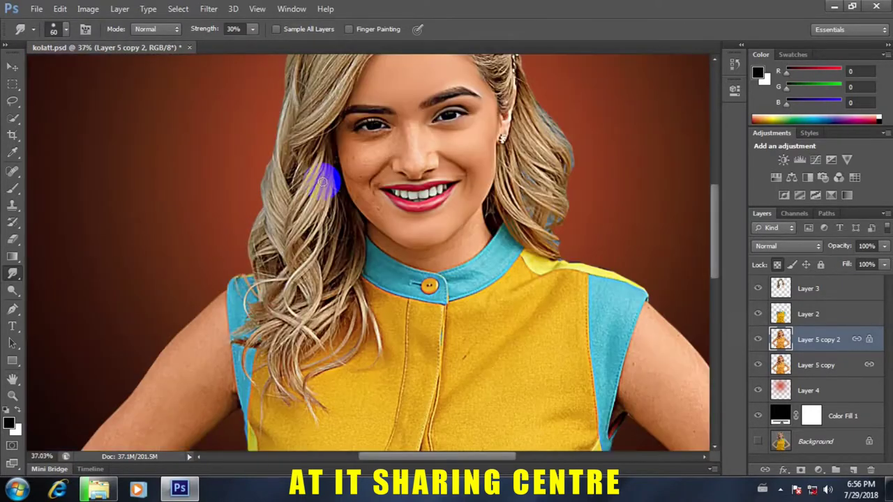
{"action": "scroll", "coordinate": [398, 213], "scroll_direction": "up", "scroll_amount": 4}
{"action": "scroll", "coordinate": [477, 278], "scroll_direction": "down", "scroll_amount": 1}
{"action": "scroll", "coordinate": [488, 176], "scroll_direction": "down", "scroll_amount": 1}
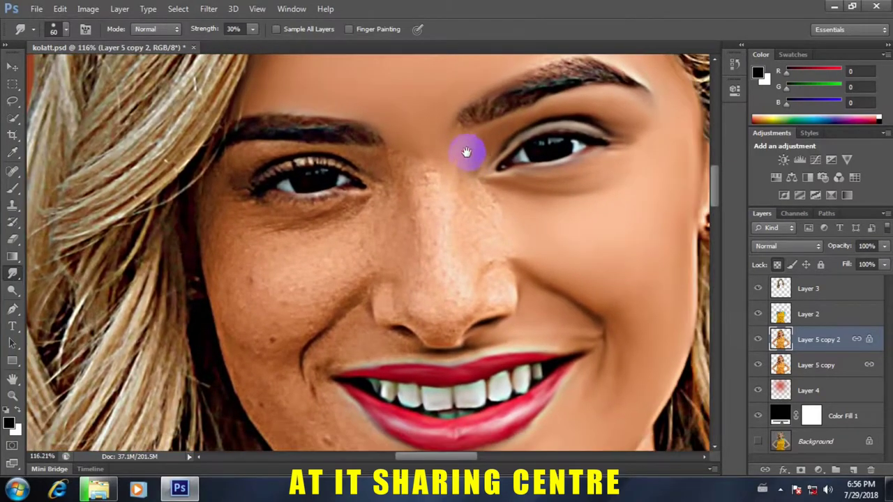
{"action": "scroll", "coordinate": [433, 162], "scroll_direction": "down", "scroll_amount": 2}
{"action": "mouse_move", "coordinate": [442, 161]}
{"action": "left_mouse_down"}
{"action": "mouse_move", "coordinate": [424, 125]}
{"action": "mouse_move", "coordinate": [424, 171]}
{"action": "left_mouse_up"}
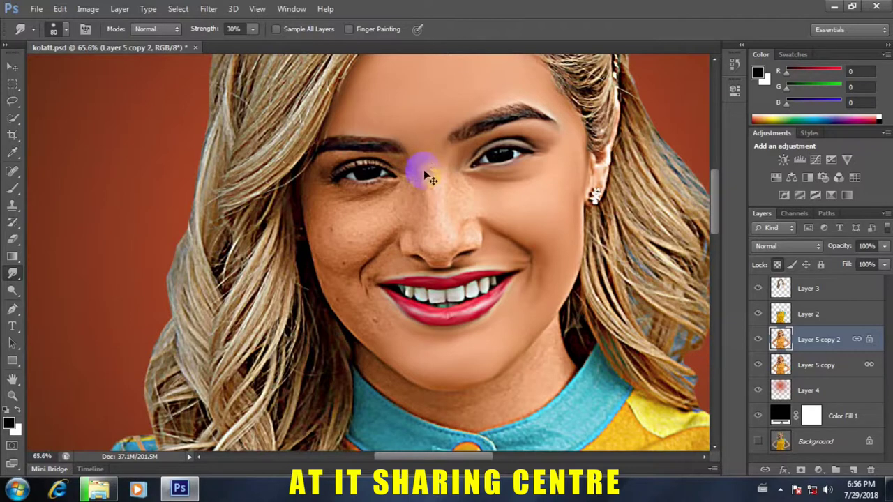
{"action": "scroll", "coordinate": [425, 162], "scroll_direction": "up", "scroll_amount": 1}
{"action": "scroll", "coordinate": [418, 161], "scroll_direction": "up", "scroll_amount": 2}
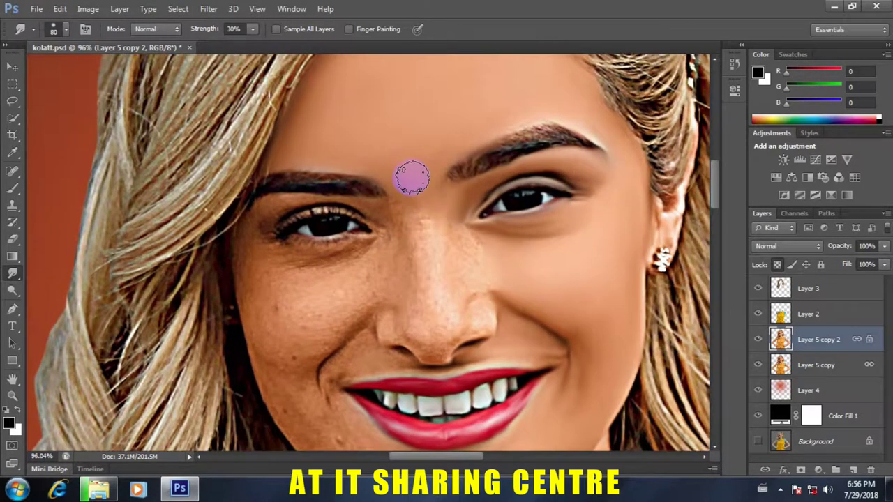
{"action": "mouse_move", "coordinate": [400, 177]}
{"action": "left_mouse_down"}
{"action": "mouse_move", "coordinate": [412, 215]}
{"action": "mouse_move", "coordinate": [422, 163]}
{"action": "mouse_move", "coordinate": [424, 293]}
{"action": "mouse_move", "coordinate": [435, 313]}
{"action": "mouse_move", "coordinate": [426, 299]}
{"action": "left_mouse_up"}
Smooth the nose bridge and nose tip, shrinking the brush down to 20 px.
{"action": "scroll", "coordinate": [429, 300], "scroll_direction": "up", "scroll_amount": 1}
{"action": "key", "text": "bracketleft"}
{"action": "key", "text": "bracketleft"}
{"action": "mouse_move", "coordinate": [418, 189]}
{"action": "left_mouse_down"}
{"action": "mouse_move", "coordinate": [414, 231]}
{"action": "mouse_move", "coordinate": [426, 170]}
{"action": "mouse_move", "coordinate": [425, 247]}
{"action": "left_mouse_up"}
{"action": "mouse_move", "coordinate": [440, 342]}
{"action": "left_mouse_down"}
{"action": "mouse_move", "coordinate": [428, 363]}
{"action": "mouse_move", "coordinate": [451, 339]}
{"action": "mouse_move", "coordinate": [434, 269]}
{"action": "mouse_move", "coordinate": [392, 293]}
{"action": "mouse_move", "coordinate": [422, 293]}
{"action": "mouse_move", "coordinate": [385, 289]}
{"action": "mouse_move", "coordinate": [394, 294]}
{"action": "mouse_move", "coordinate": [355, 265]}
{"action": "mouse_move", "coordinate": [385, 300]}
{"action": "mouse_move", "coordinate": [342, 268]}
{"action": "left_mouse_up"}
{"action": "scroll", "coordinate": [444, 353], "scroll_direction": "up", "scroll_amount": 2}
{"action": "key", "text": "bracketleft"}
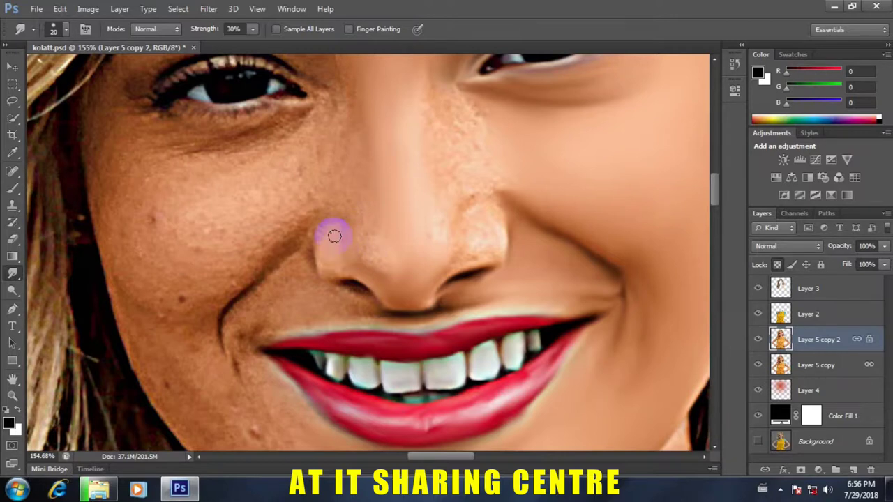
Smooth the nostril edge, the nose tip and the side of the nose.
{"action": "mouse_move", "coordinate": [320, 251]}
{"action": "left_mouse_down"}
{"action": "mouse_move", "coordinate": [339, 268]}
{"action": "mouse_move", "coordinate": [322, 273]}
{"action": "mouse_move", "coordinate": [372, 293]}
{"action": "mouse_move", "coordinate": [331, 272]}
{"action": "mouse_move", "coordinate": [328, 234]}
{"action": "mouse_move", "coordinate": [364, 243]}
{"action": "left_mouse_up"}
{"action": "scroll", "coordinate": [365, 244], "scroll_direction": "down", "scroll_amount": 5}
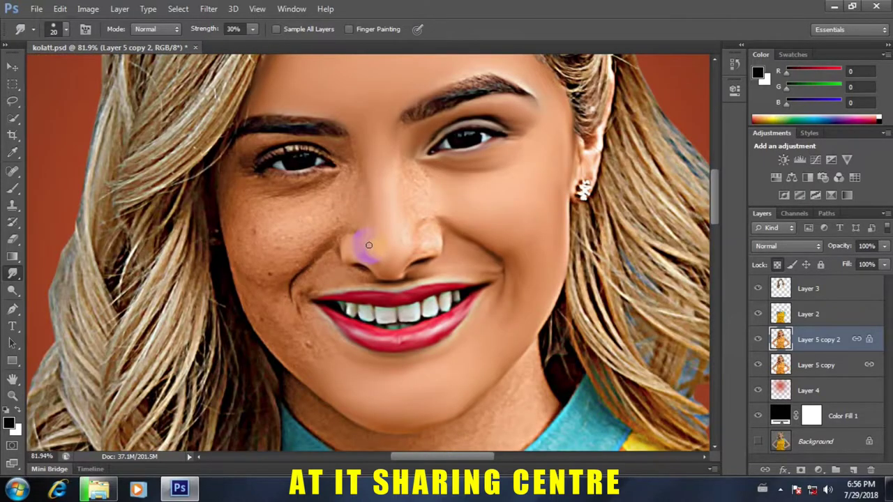
{"action": "scroll", "coordinate": [365, 243], "scroll_direction": "up", "scroll_amount": 5}
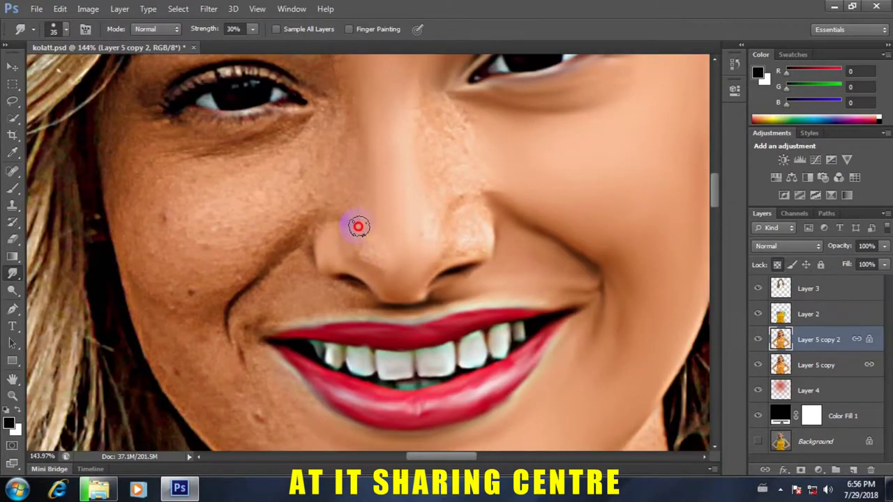
{"action": "mouse_move", "coordinate": [366, 234]}
{"action": "left_mouse_down"}
{"action": "mouse_move", "coordinate": [378, 260]}
{"action": "mouse_move", "coordinate": [361, 257]}
{"action": "mouse_move", "coordinate": [387, 249]}
{"action": "mouse_move", "coordinate": [393, 260]}
{"action": "left_mouse_up"}
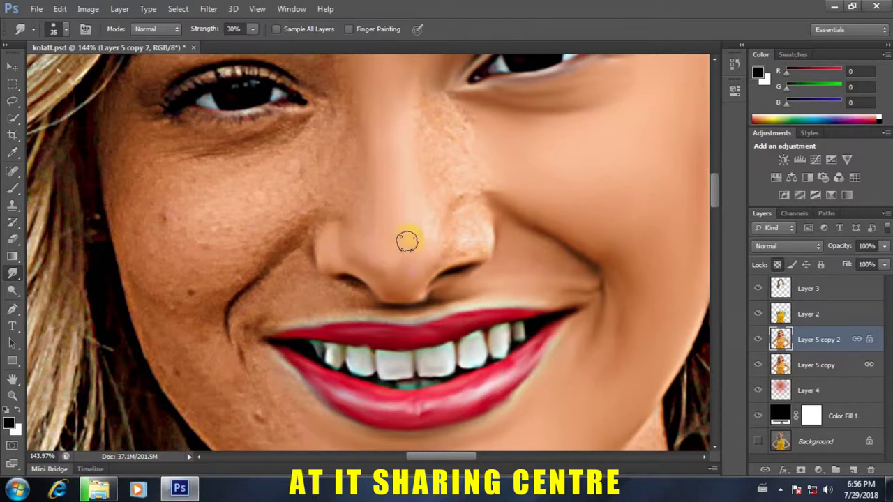
{"action": "mouse_move", "coordinate": [368, 223]}
{"action": "left_mouse_down"}
{"action": "mouse_move", "coordinate": [410, 271]}
{"action": "mouse_move", "coordinate": [433, 225]}
{"action": "mouse_move", "coordinate": [468, 224]}
{"action": "left_mouse_up"}
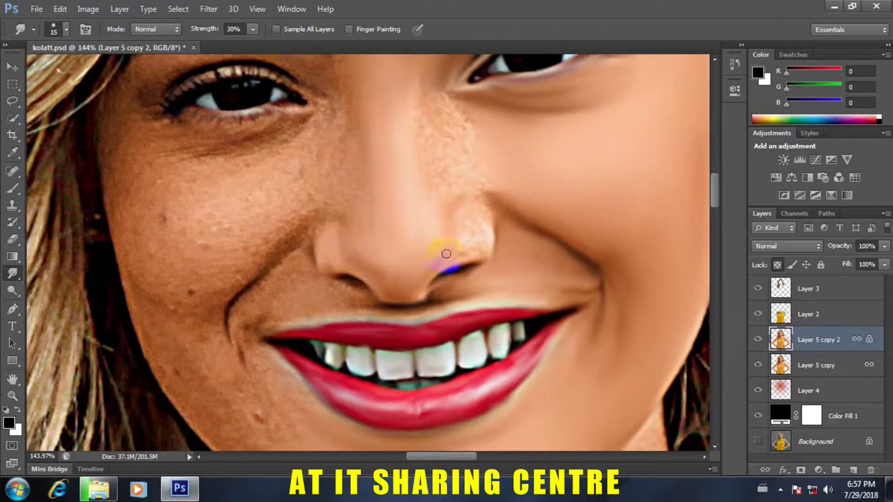
{"action": "mouse_move", "coordinate": [433, 273]}
{"action": "left_mouse_down"}
{"action": "mouse_move", "coordinate": [447, 233]}
{"action": "mouse_move", "coordinate": [468, 220]}
{"action": "left_mouse_up"}
Smooth the right nostril, the nostril base and the upper-lip edge below the nose.
{"action": "key", "text": "bracketright"}
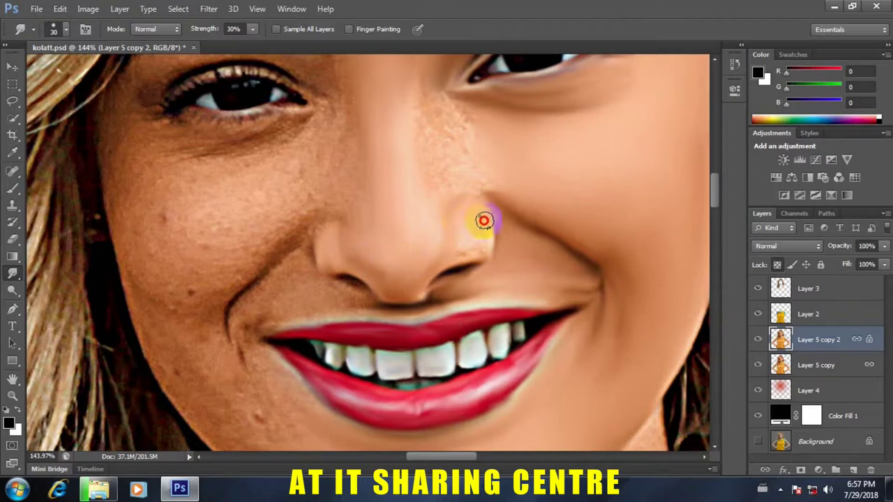
{"action": "left_click_drag", "start_coordinate": [463, 253], "coordinate": [472, 224]}
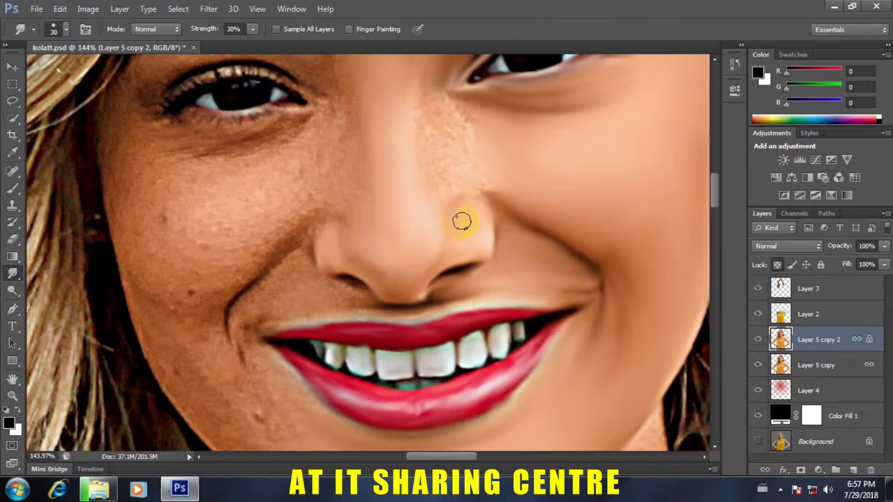
{"action": "scroll", "coordinate": [460, 244], "scroll_direction": "down", "scroll_amount": 5}
{"action": "scroll", "coordinate": [424, 265], "scroll_direction": "up", "scroll_amount": 4}
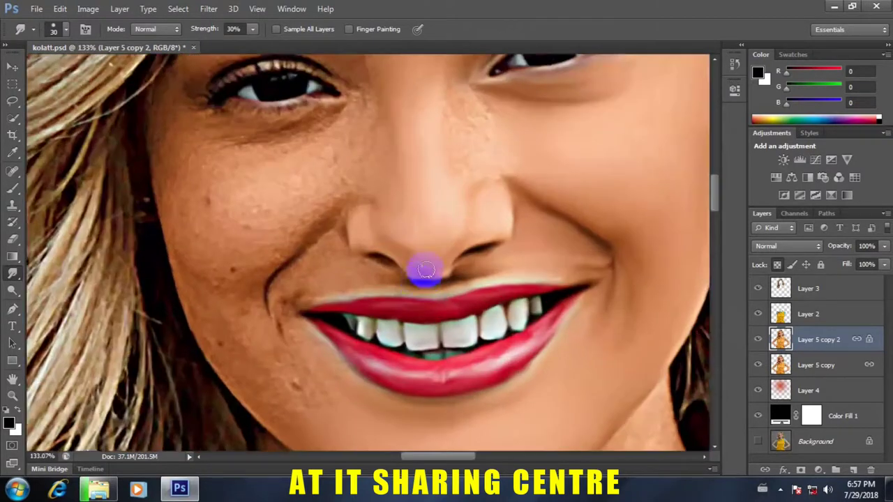
{"action": "scroll", "coordinate": [438, 263], "scroll_direction": "up", "scroll_amount": 2}
{"action": "key", "text": "bracketleft"}
{"action": "mouse_move", "coordinate": [502, 264]}
{"action": "left_mouse_down"}
{"action": "mouse_move", "coordinate": [420, 293]}
{"action": "mouse_move", "coordinate": [434, 299]}
{"action": "mouse_move", "coordinate": [368, 283]}
{"action": "mouse_move", "coordinate": [375, 269]}
{"action": "mouse_move", "coordinate": [356, 268]}
{"action": "mouse_move", "coordinate": [355, 255]}
{"action": "mouse_move", "coordinate": [403, 284]}
{"action": "mouse_move", "coordinate": [350, 290]}
{"action": "mouse_move", "coordinate": [376, 285]}
{"action": "mouse_move", "coordinate": [287, 317]}
{"action": "mouse_move", "coordinate": [330, 302]}
{"action": "mouse_move", "coordinate": [304, 302]}
{"action": "mouse_move", "coordinate": [322, 265]}
{"action": "left_mouse_up"}
{"action": "scroll", "coordinate": [467, 196], "scroll_direction": "down", "scroll_amount": 3}
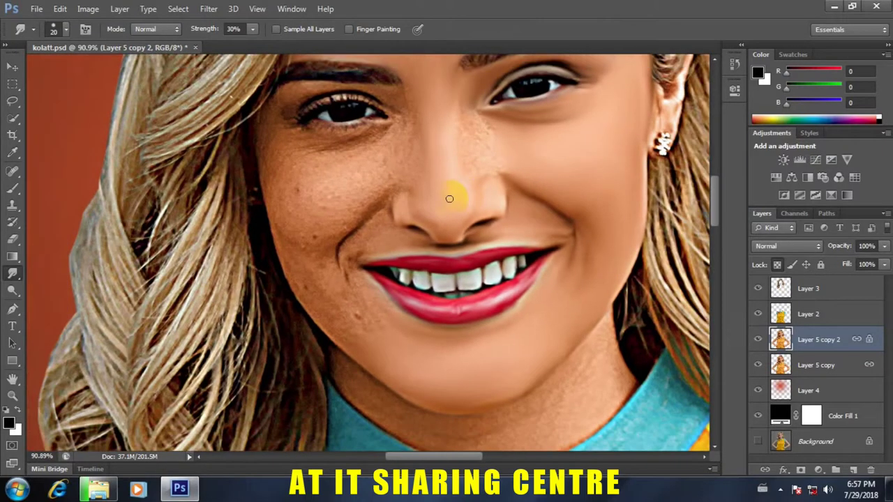
Enlarge the smudge brush slightly and smooth the skin beside the inner eye corner.
{"action": "scroll", "coordinate": [454, 193], "scroll_direction": "up", "scroll_amount": 2}
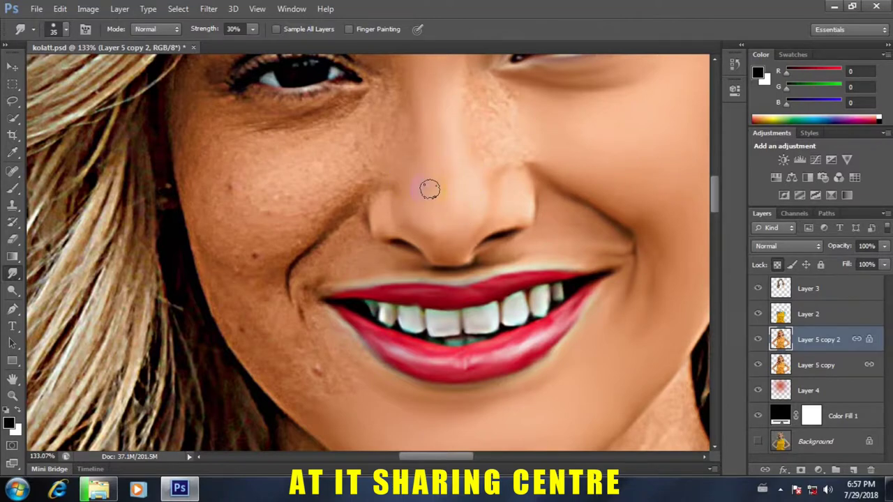
{"action": "scroll", "coordinate": [428, 189], "scroll_direction": "up", "scroll_amount": 3}
{"action": "left_click_drag", "start_coordinate": [459, 187], "coordinate": [418, 259]}
{"action": "left_click_drag", "start_coordinate": [434, 195], "coordinate": [447, 210]}
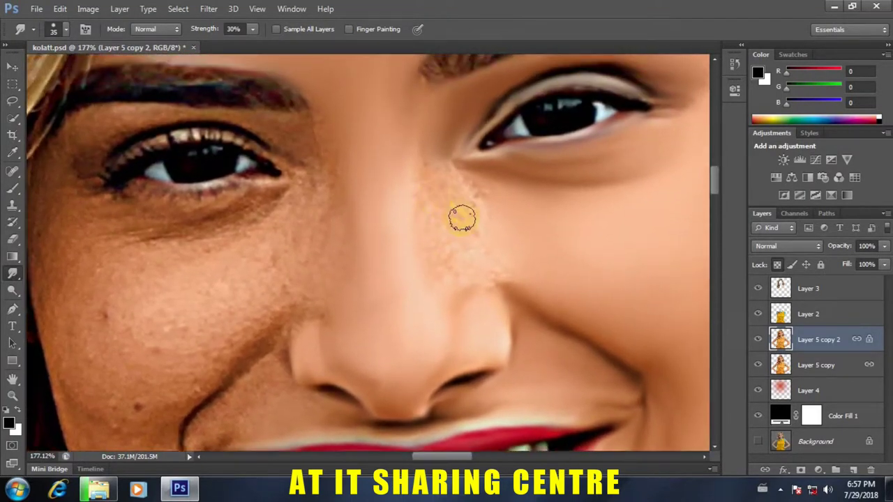
{"action": "key", "text": "bracketright"}
{"action": "mouse_move", "coordinate": [528, 226]}
{"action": "left_mouse_down"}
{"action": "mouse_move", "coordinate": [471, 191]}
{"action": "mouse_move", "coordinate": [458, 193]}
{"action": "mouse_move", "coordinate": [480, 235]}
{"action": "mouse_move", "coordinate": [459, 239]}
{"action": "mouse_move", "coordinate": [441, 217]}
{"action": "mouse_move", "coordinate": [430, 159]}
{"action": "mouse_move", "coordinate": [433, 193]}
{"action": "mouse_move", "coordinate": [502, 266]}
{"action": "mouse_move", "coordinate": [482, 259]}
{"action": "mouse_move", "coordinate": [530, 245]}
{"action": "mouse_move", "coordinate": [518, 229]}
{"action": "mouse_move", "coordinate": [508, 257]}
{"action": "mouse_move", "coordinate": [442, 215]}
{"action": "left_mouse_up"}
Smudge the nose bridge, the skin between the brows, and the forehead above them.
{"action": "scroll", "coordinate": [436, 217], "scroll_direction": "down", "scroll_amount": 3}
{"action": "scroll", "coordinate": [438, 233], "scroll_direction": "up", "scroll_amount": 2}
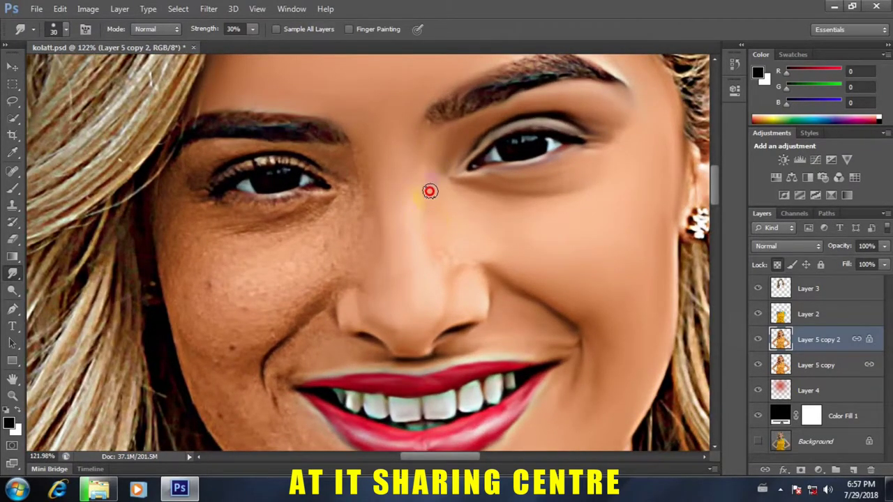
{"action": "left_click_drag", "start_coordinate": [423, 202], "coordinate": [437, 265]}
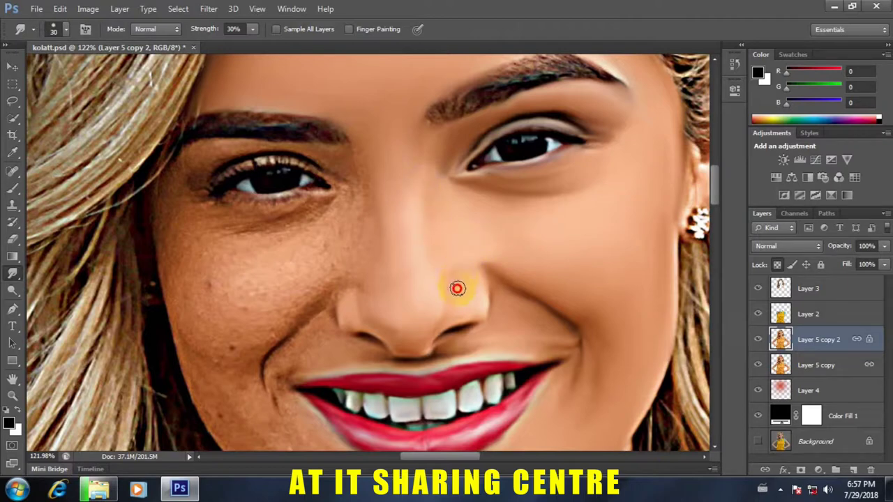
{"action": "scroll", "coordinate": [438, 237], "scroll_direction": "down", "scroll_amount": 3}
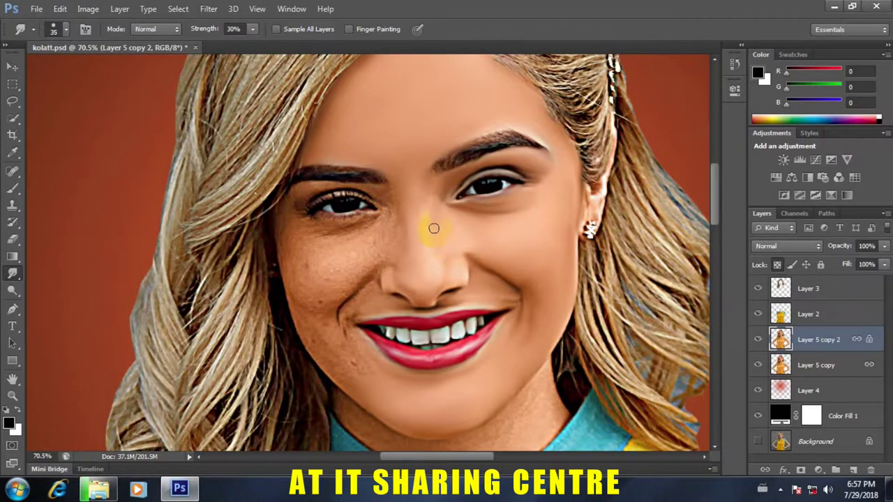
{"action": "left_click_drag", "start_coordinate": [430, 222], "coordinate": [429, 200]}
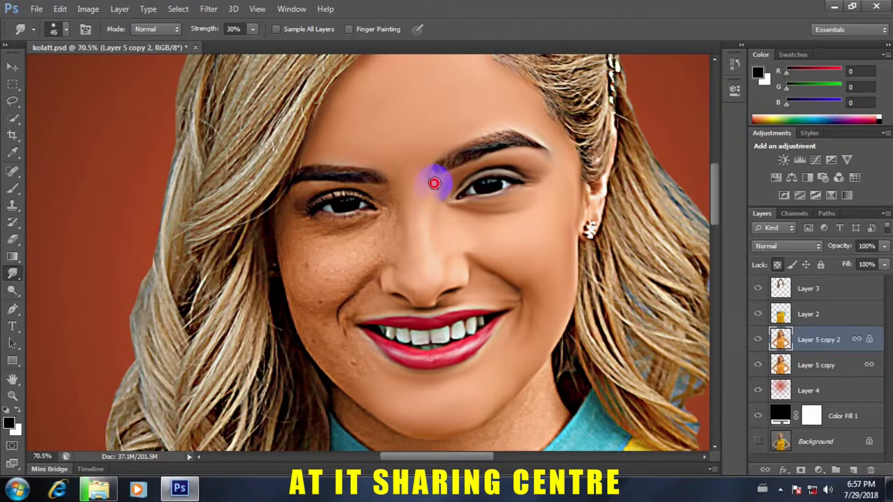
{"action": "left_click_drag", "start_coordinate": [423, 184], "coordinate": [436, 193]}
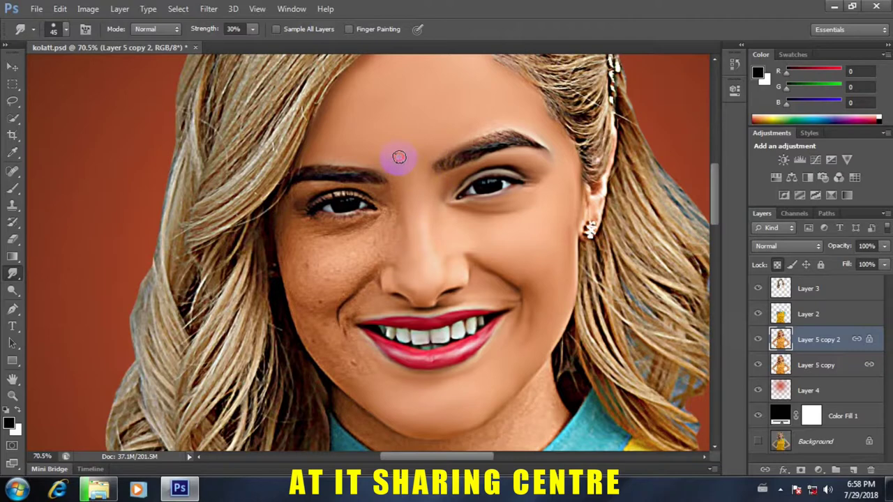
{"action": "mouse_move", "coordinate": [410, 171]}
{"action": "left_mouse_down"}
{"action": "mouse_move", "coordinate": [426, 137]}
{"action": "mouse_move", "coordinate": [432, 157]}
{"action": "left_mouse_up"}
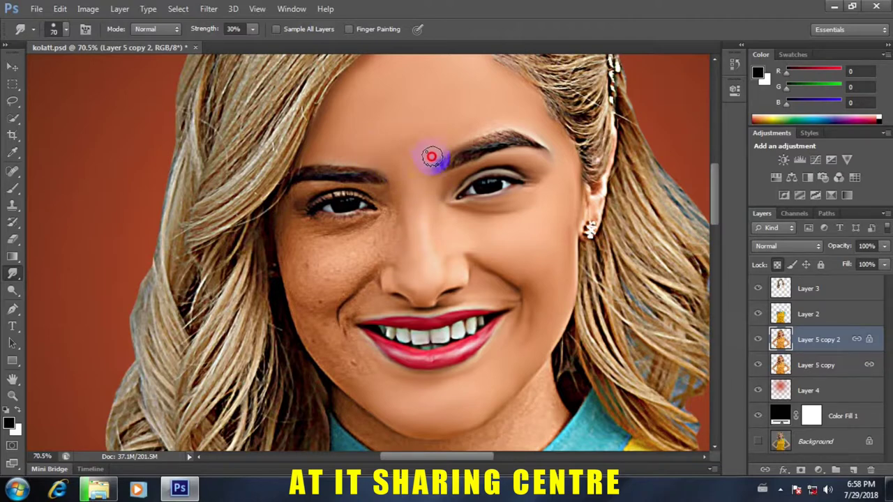
{"action": "left_click_drag", "start_coordinate": [447, 106], "coordinate": [439, 121]}
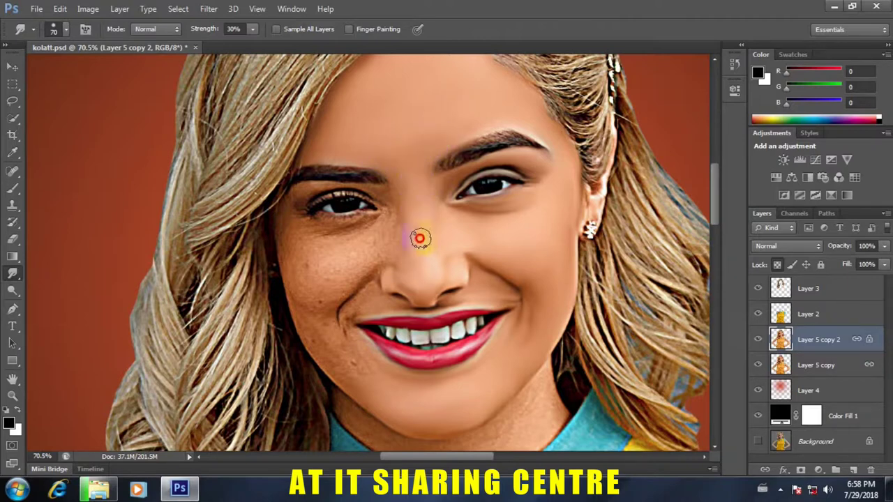
Smooth the skin up the nose, beside its bridge and down to the tip with a 30 px brush.
{"action": "left_click_drag", "start_coordinate": [422, 280], "coordinate": [414, 197]}
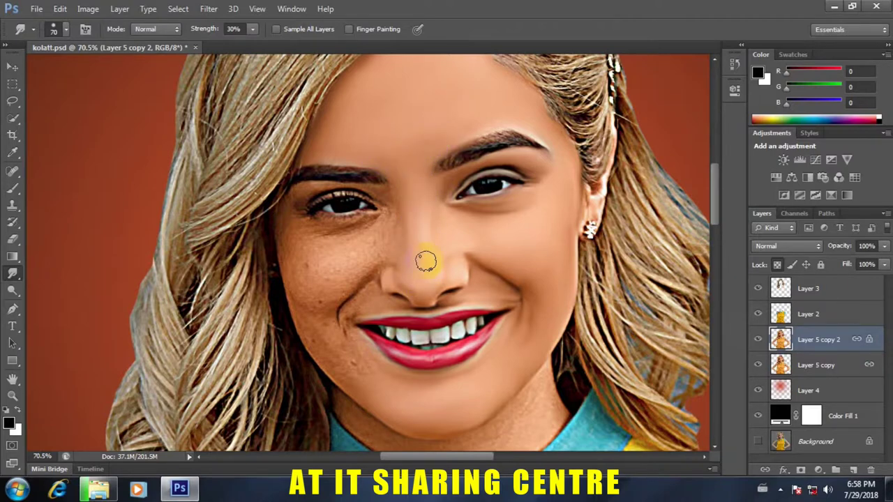
{"action": "scroll", "coordinate": [426, 258], "scroll_direction": "down", "scroll_amount": 3}
{"action": "scroll", "coordinate": [452, 245], "scroll_direction": "up", "scroll_amount": 5}
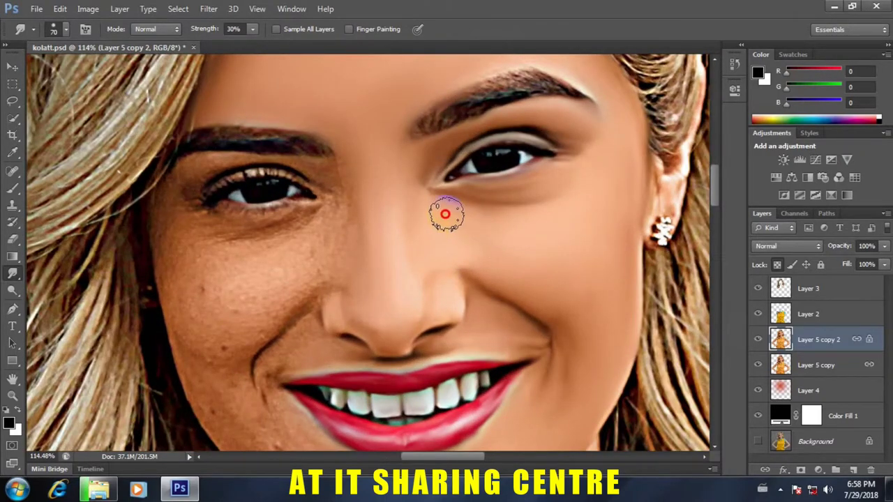
{"action": "left_click_drag", "start_coordinate": [474, 253], "coordinate": [482, 298]}
{"action": "key", "text": "bracketleft"}
{"action": "key", "text": "bracketleft"}
{"action": "key", "text": "bracketleft"}
{"action": "scroll", "coordinate": [447, 300], "scroll_direction": "up", "scroll_amount": 3}
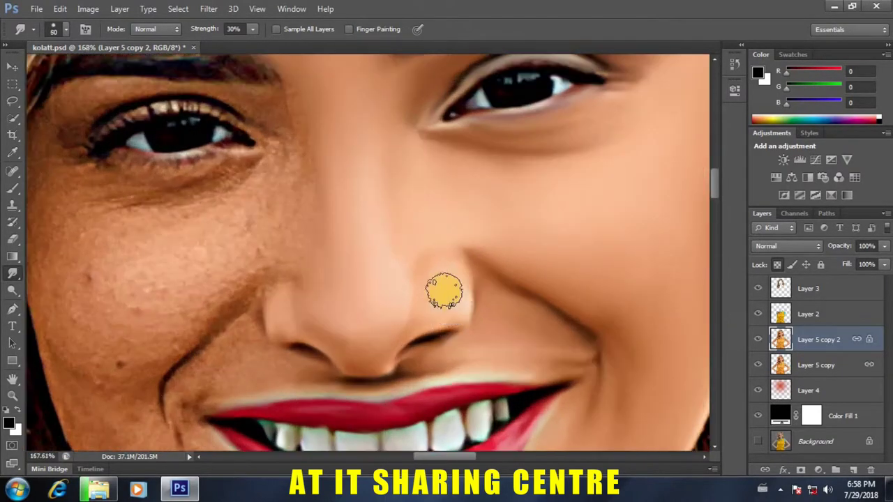
{"action": "mouse_move", "coordinate": [441, 260]}
{"action": "left_mouse_down"}
{"action": "mouse_move", "coordinate": [440, 311]}
{"action": "mouse_move", "coordinate": [382, 341]}
{"action": "mouse_move", "coordinate": [366, 331]}
{"action": "left_mouse_up"}
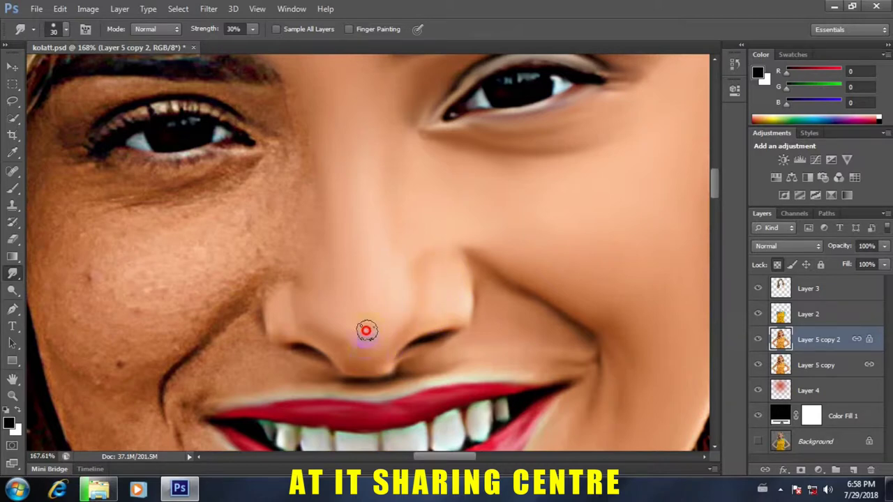
{"action": "scroll", "coordinate": [361, 233], "scroll_direction": "down", "scroll_amount": 2}
{"action": "scroll", "coordinate": [357, 233], "scroll_direction": "down", "scroll_amount": 2}
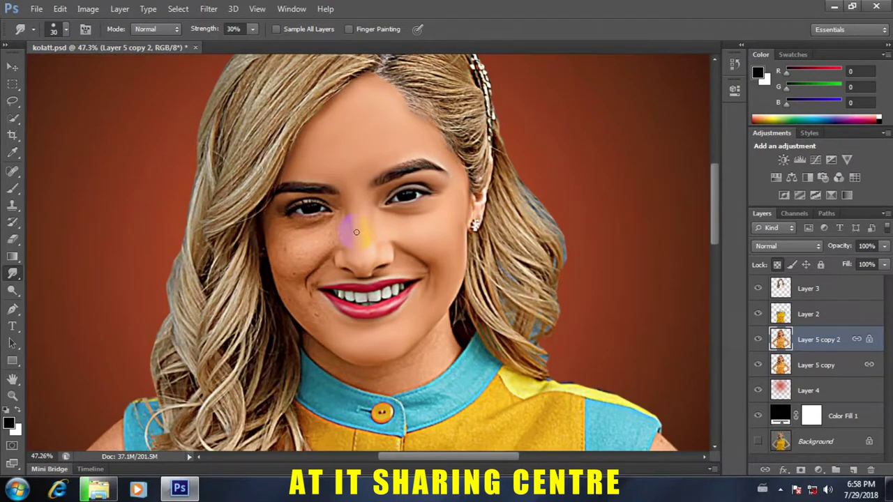
{"action": "scroll", "coordinate": [356, 232], "scroll_direction": "down", "scroll_amount": 2}
{"action": "scroll", "coordinate": [331, 269], "scroll_direction": "up", "scroll_amount": 4}
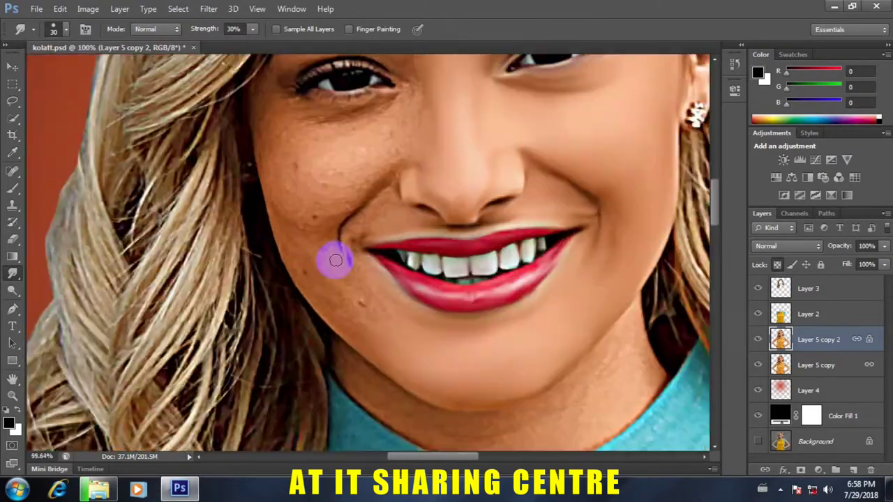
{"action": "scroll", "coordinate": [360, 299], "scroll_direction": "up", "scroll_amount": 2}
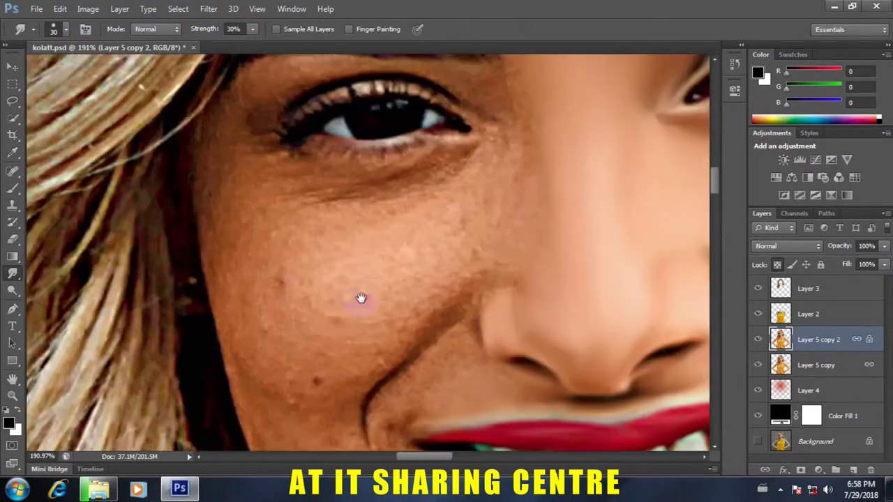
{"action": "left_click_drag", "start_coordinate": [448, 272], "coordinate": [304, 295]}
At 20% smudge strength, blend the right eyebrow's inner start, dark edge and tail into the skin.
{"action": "left_click_drag", "start_coordinate": [591, 147], "coordinate": [372, 245]}
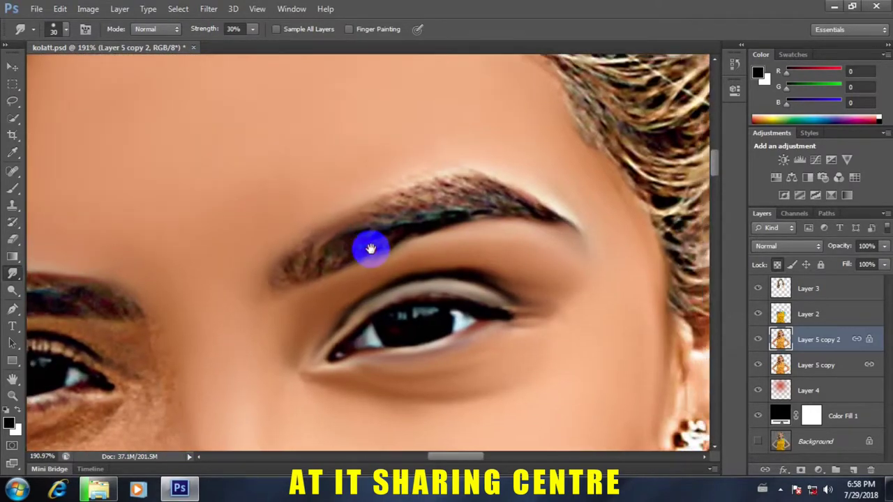
{"action": "left_click", "coordinate": [233, 29]}
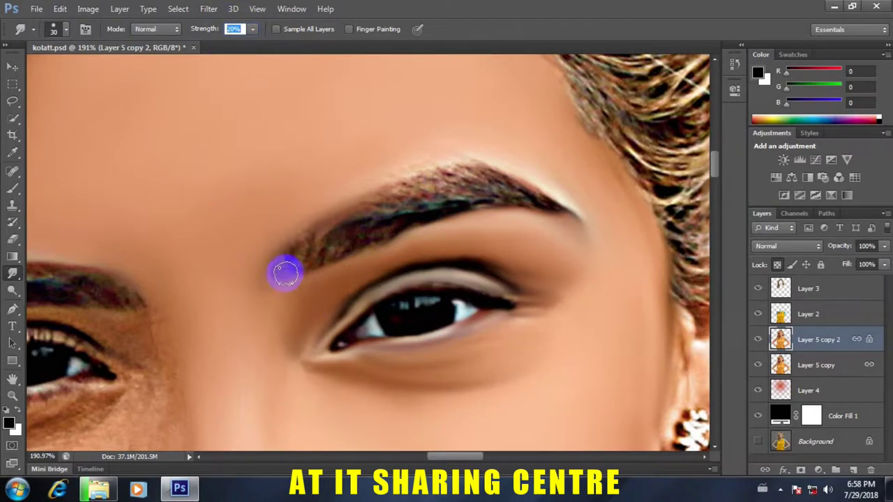
{"action": "left_click_drag", "start_coordinate": [283, 267], "coordinate": [289, 238]}
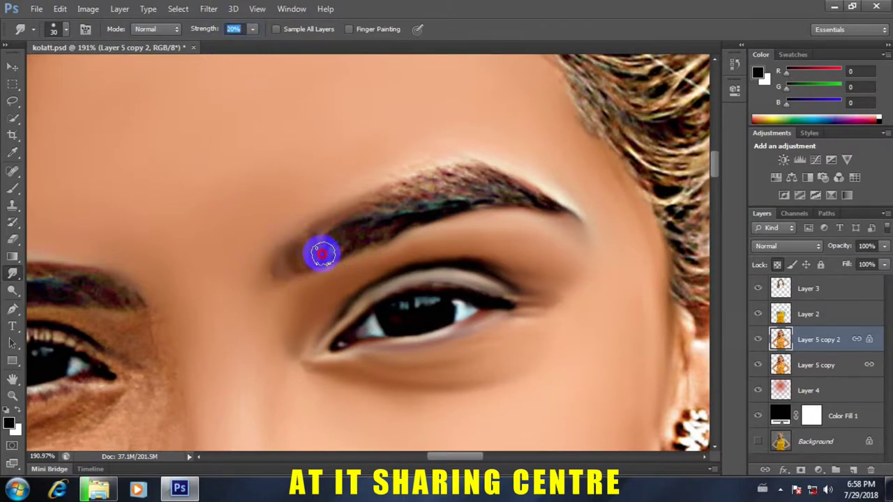
{"action": "mouse_move", "coordinate": [326, 240]}
{"action": "left_mouse_down"}
{"action": "mouse_move", "coordinate": [363, 235]}
{"action": "mouse_move", "coordinate": [306, 231]}
{"action": "mouse_move", "coordinate": [384, 201]}
{"action": "mouse_move", "coordinate": [398, 213]}
{"action": "mouse_move", "coordinate": [456, 205]}
{"action": "mouse_move", "coordinate": [385, 197]}
{"action": "mouse_move", "coordinate": [388, 188]}
{"action": "mouse_move", "coordinate": [454, 168]}
{"action": "mouse_move", "coordinate": [498, 188]}
{"action": "mouse_move", "coordinate": [473, 192]}
{"action": "mouse_move", "coordinate": [557, 205]}
{"action": "left_mouse_up"}
{"action": "left_click_drag", "start_coordinate": [589, 229], "coordinate": [573, 214]}
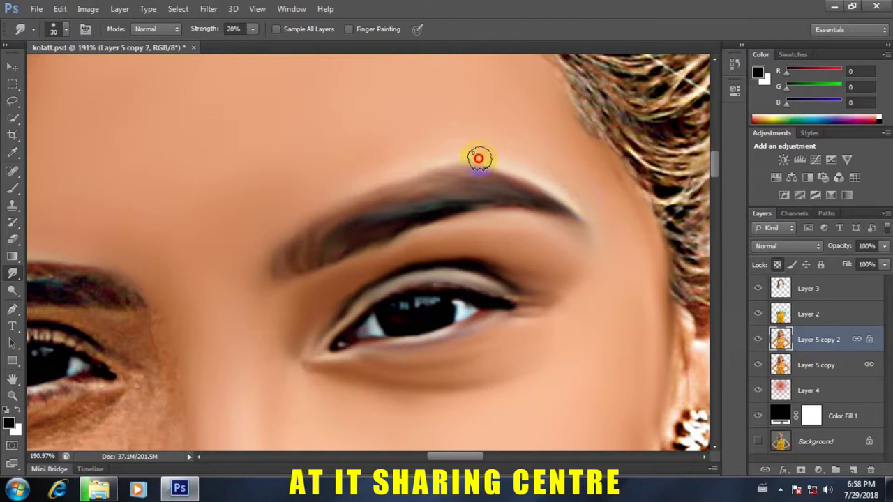
{"action": "mouse_move", "coordinate": [310, 214]}
{"action": "left_mouse_down"}
{"action": "mouse_move", "coordinate": [349, 207]}
{"action": "mouse_move", "coordinate": [281, 275]}
{"action": "mouse_move", "coordinate": [297, 237]}
{"action": "mouse_move", "coordinate": [292, 280]}
{"action": "mouse_move", "coordinate": [496, 195]}
{"action": "mouse_move", "coordinate": [548, 203]}
{"action": "mouse_move", "coordinate": [468, 178]}
{"action": "left_mouse_up"}
{"action": "left_click_drag", "start_coordinate": [550, 199], "coordinate": [338, 224]}
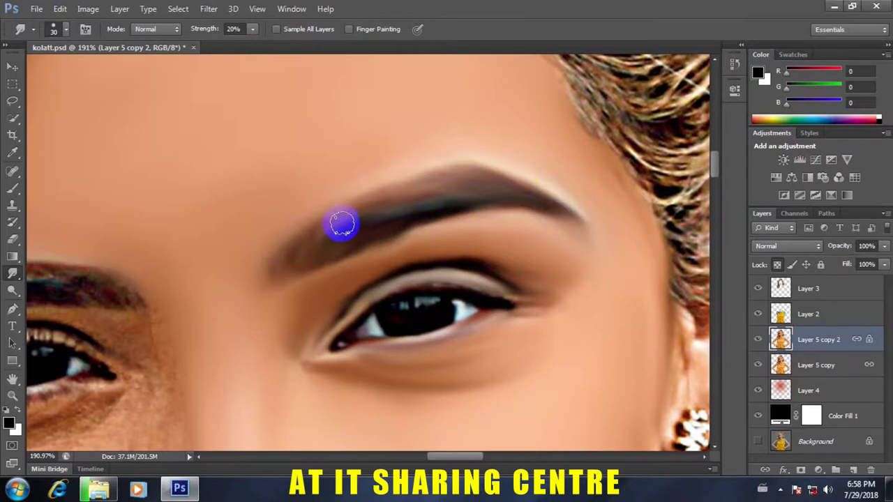
{"action": "key", "text": "ctrl+0"}
{"action": "scroll", "coordinate": [279, 309], "scroll_direction": "up", "scroll_amount": 5}
{"action": "scroll", "coordinate": [358, 313], "scroll_direction": "up", "scroll_amount": 2}
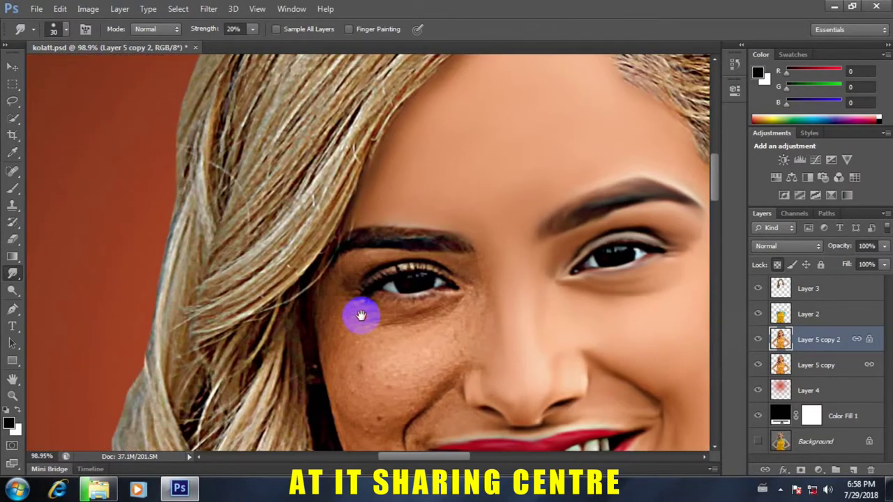
Smudge the left eye's inner corner and the skin between the lashes and brow.
{"action": "scroll", "coordinate": [379, 269], "scroll_direction": "up", "scroll_amount": 2}
{"action": "mouse_move", "coordinate": [498, 216]}
{"action": "left_mouse_down"}
{"action": "mouse_move", "coordinate": [514, 219]}
{"action": "mouse_move", "coordinate": [498, 207]}
{"action": "mouse_move", "coordinate": [378, 192]}
{"action": "mouse_move", "coordinate": [318, 205]}
{"action": "mouse_move", "coordinate": [303, 233]}
{"action": "mouse_move", "coordinate": [385, 205]}
{"action": "mouse_move", "coordinate": [440, 213]}
{"action": "mouse_move", "coordinate": [356, 200]}
{"action": "mouse_move", "coordinate": [518, 219]}
{"action": "mouse_move", "coordinate": [502, 207]}
{"action": "mouse_move", "coordinate": [374, 194]}
{"action": "mouse_move", "coordinate": [295, 215]}
{"action": "mouse_move", "coordinate": [502, 225]}
{"action": "mouse_move", "coordinate": [313, 227]}
{"action": "mouse_move", "coordinate": [383, 209]}
{"action": "left_mouse_up"}
{"action": "scroll", "coordinate": [382, 209], "scroll_direction": "down", "scroll_amount": 5}
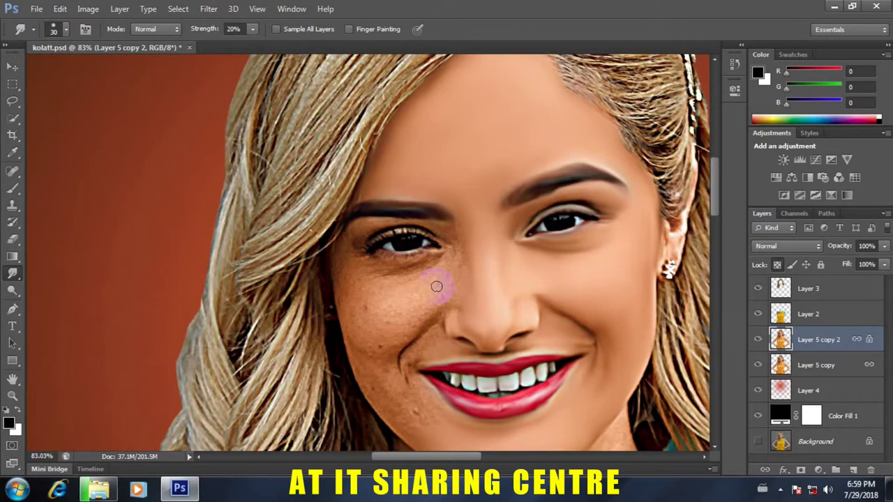
{"action": "scroll", "coordinate": [442, 199], "scroll_direction": "up", "scroll_amount": 6}
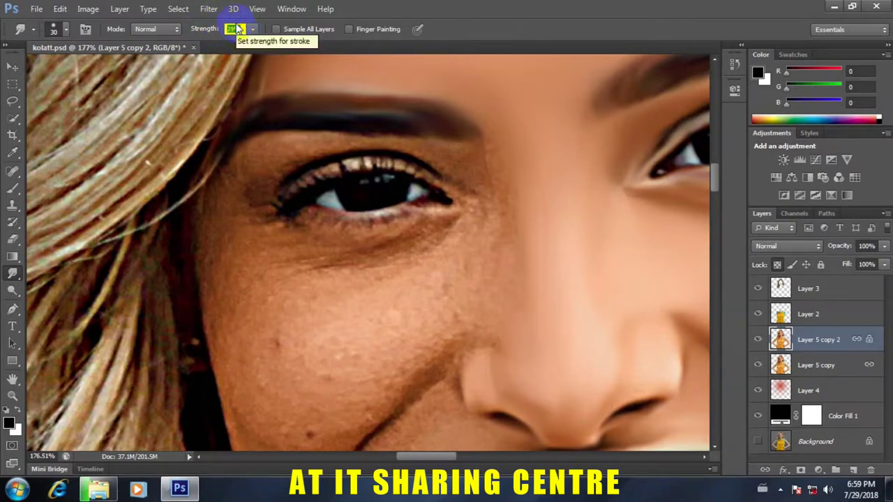
{"action": "type", "text": "30"}
{"action": "left_click", "coordinate": [467, 173]}
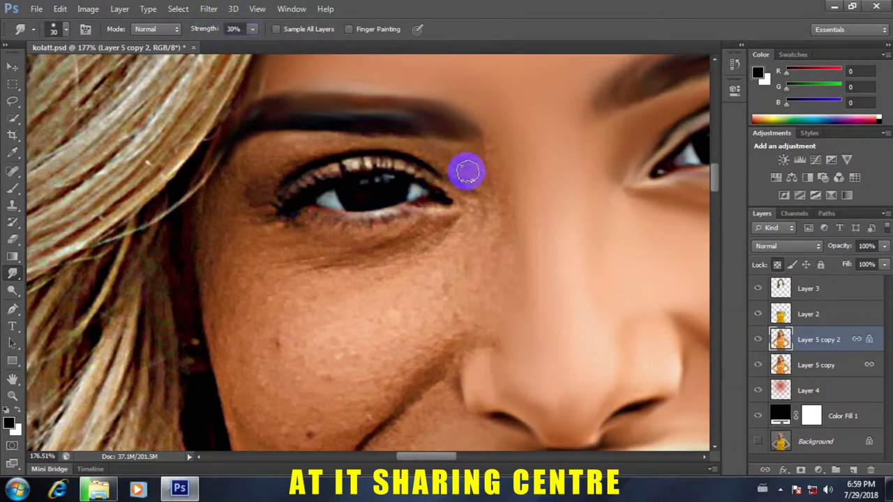
{"action": "left_click_drag", "start_coordinate": [467, 174], "coordinate": [401, 147]}
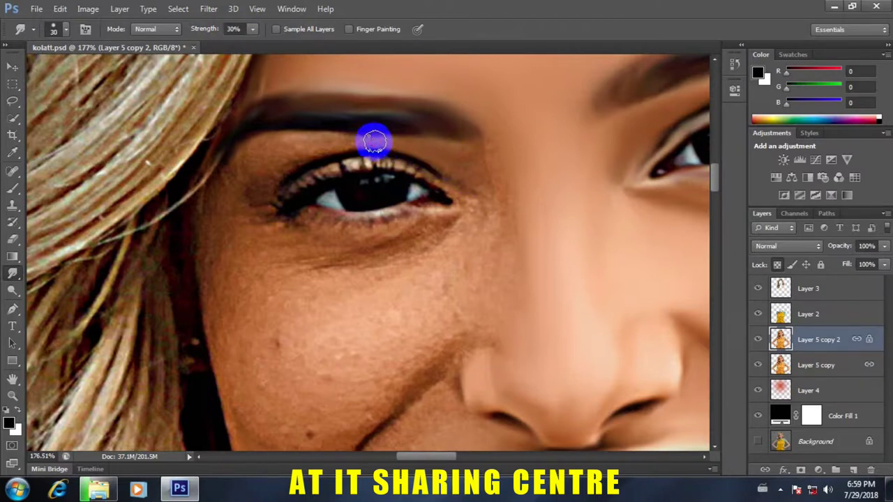
{"action": "mouse_move", "coordinate": [399, 144]}
{"action": "left_mouse_down"}
{"action": "mouse_move", "coordinate": [344, 144]}
{"action": "mouse_move", "coordinate": [408, 148]}
{"action": "mouse_move", "coordinate": [392, 147]}
{"action": "mouse_move", "coordinate": [420, 157]}
{"action": "mouse_move", "coordinate": [337, 139]}
{"action": "mouse_move", "coordinate": [276, 153]}
{"action": "mouse_move", "coordinate": [325, 139]}
{"action": "mouse_move", "coordinate": [243, 149]}
{"action": "mouse_move", "coordinate": [262, 151]}
{"action": "mouse_move", "coordinate": [247, 160]}
{"action": "mouse_move", "coordinate": [261, 167]}
{"action": "mouse_move", "coordinate": [256, 175]}
{"action": "mouse_move", "coordinate": [333, 144]}
{"action": "mouse_move", "coordinate": [299, 139]}
{"action": "mouse_move", "coordinate": [249, 155]}
{"action": "mouse_move", "coordinate": [215, 193]}
{"action": "mouse_move", "coordinate": [203, 231]}
{"action": "mouse_move", "coordinate": [229, 171]}
{"action": "mouse_move", "coordinate": [341, 143]}
{"action": "mouse_move", "coordinate": [309, 146]}
{"action": "mouse_move", "coordinate": [314, 138]}
{"action": "left_mouse_up"}
Resize the brush and smooth the skin at the outer and inner eye corners.
{"action": "key", "text": "bracketright"}
{"action": "scroll", "coordinate": [258, 178], "scroll_direction": "up", "scroll_amount": 2}
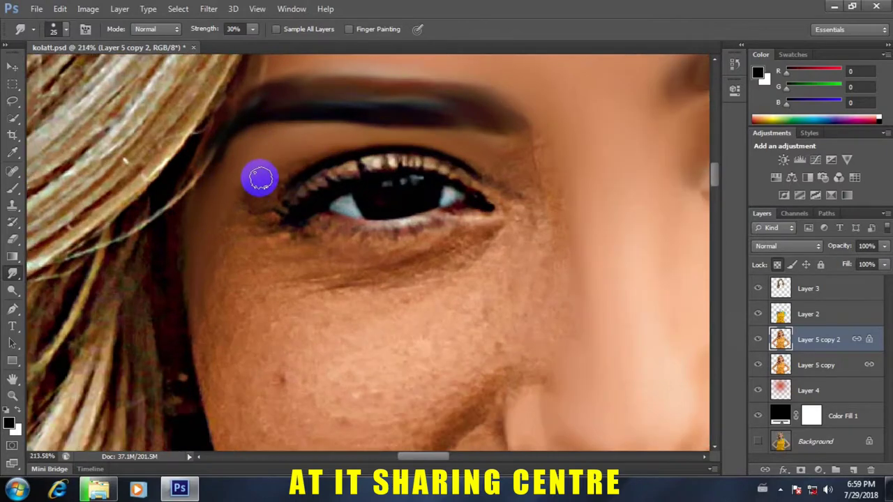
{"action": "key", "text": "bracketleft"}
{"action": "key", "text": "bracketleft"}
{"action": "key", "text": "bracketleft"}
{"action": "mouse_move", "coordinate": [273, 171]}
{"action": "left_mouse_down"}
{"action": "mouse_move", "coordinate": [300, 154]}
{"action": "mouse_move", "coordinate": [244, 195]}
{"action": "mouse_move", "coordinate": [274, 202]}
{"action": "mouse_move", "coordinate": [219, 230]}
{"action": "mouse_move", "coordinate": [230, 229]}
{"action": "mouse_move", "coordinate": [229, 194]}
{"action": "mouse_move", "coordinate": [309, 147]}
{"action": "mouse_move", "coordinate": [270, 149]}
{"action": "mouse_move", "coordinate": [288, 153]}
{"action": "mouse_move", "coordinate": [259, 175]}
{"action": "mouse_move", "coordinate": [272, 138]}
{"action": "mouse_move", "coordinate": [259, 157]}
{"action": "mouse_move", "coordinate": [367, 133]}
{"action": "mouse_move", "coordinate": [440, 142]}
{"action": "mouse_move", "coordinate": [520, 187]}
{"action": "mouse_move", "coordinate": [490, 149]}
{"action": "mouse_move", "coordinate": [530, 160]}
{"action": "mouse_move", "coordinate": [538, 174]}
{"action": "mouse_move", "coordinate": [546, 164]}
{"action": "mouse_move", "coordinate": [553, 195]}
{"action": "mouse_move", "coordinate": [504, 156]}
{"action": "mouse_move", "coordinate": [561, 218]}
{"action": "left_mouse_up"}
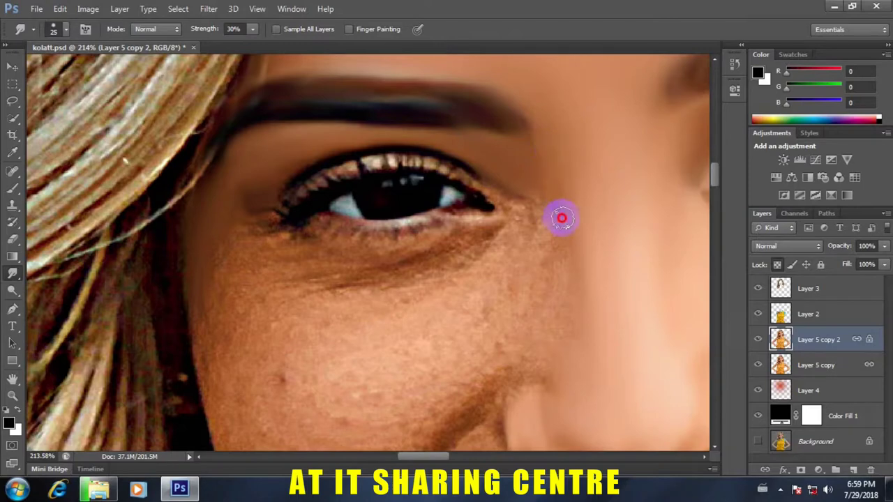
{"action": "left_click_drag", "start_coordinate": [542, 138], "coordinate": [563, 203]}
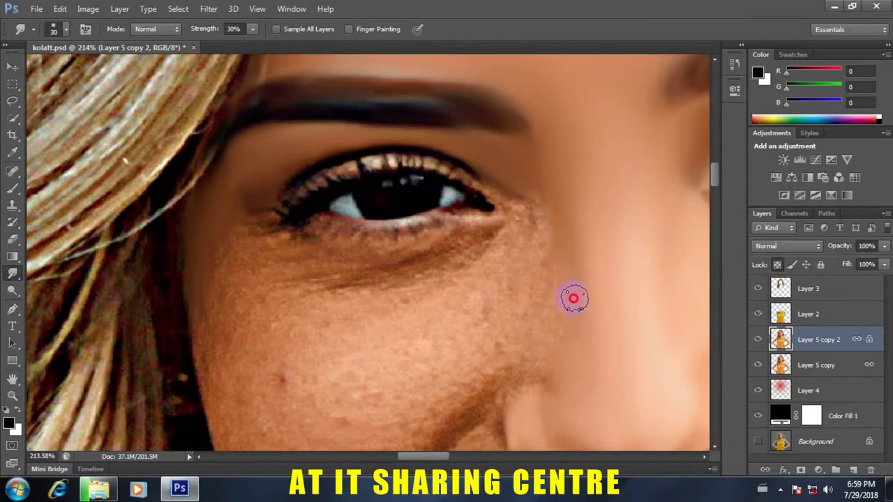
{"action": "scroll", "coordinate": [526, 257], "scroll_direction": "down", "scroll_amount": 3}
{"action": "scroll", "coordinate": [538, 255], "scroll_direction": "up", "scroll_amount": 3}
With a slightly larger brush, smooth the cheek beside the nose and under the eye corner.
{"action": "key", "text": "bracketright"}
{"action": "left_click_drag", "start_coordinate": [558, 255], "coordinate": [569, 308]}
{"action": "left_click_drag", "start_coordinate": [525, 260], "coordinate": [517, 248]}
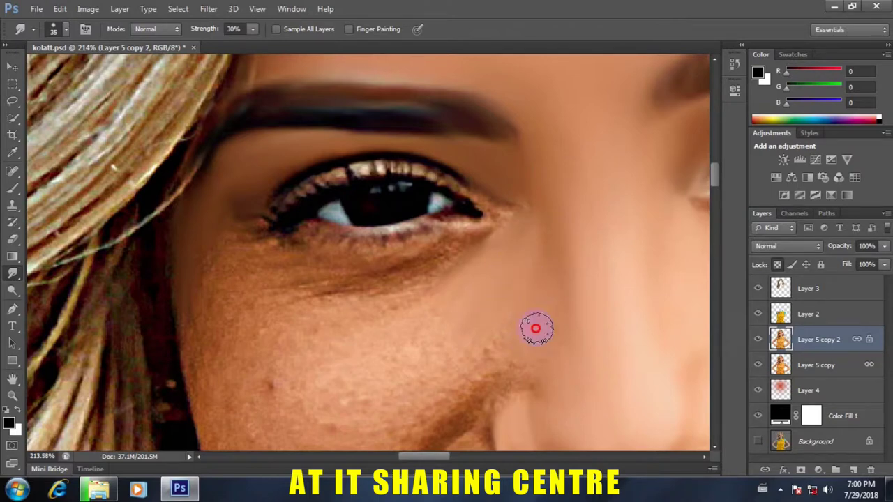
{"action": "scroll", "coordinate": [488, 321], "scroll_direction": "down", "scroll_amount": 5}
{"action": "scroll", "coordinate": [470, 341], "scroll_direction": "up", "scroll_amount": 4}
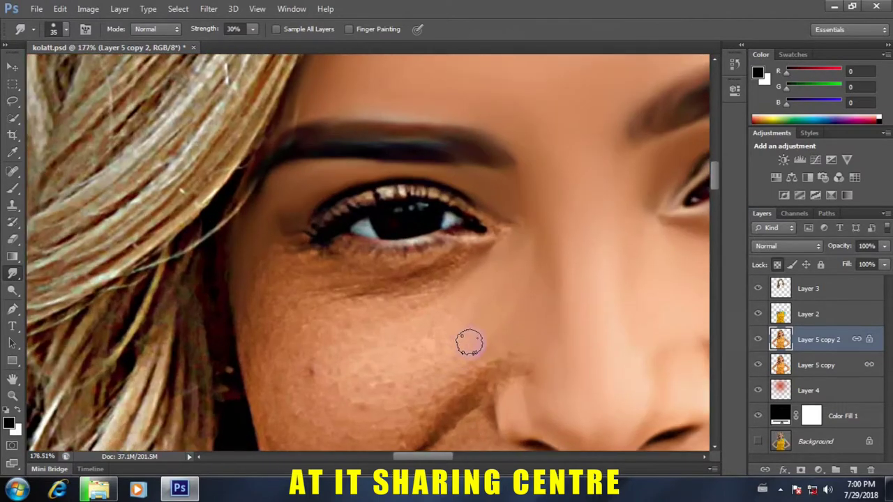
{"action": "left_click_drag", "start_coordinate": [476, 293], "coordinate": [454, 279]}
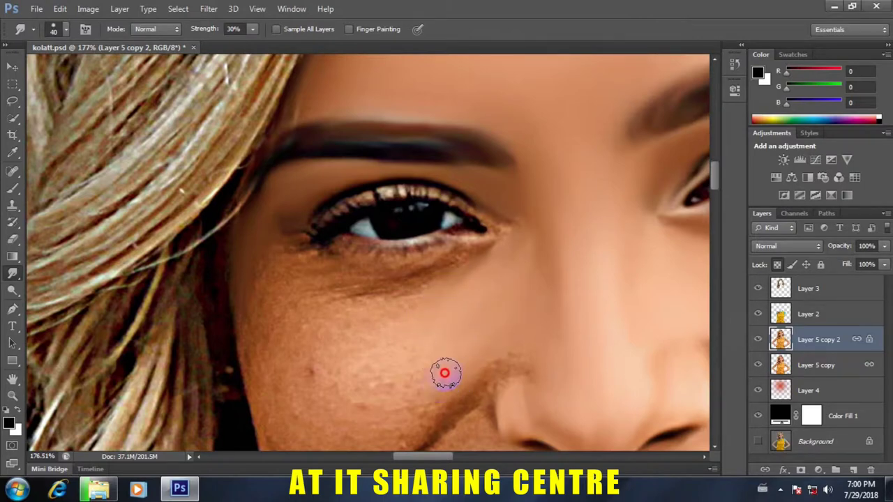
{"action": "left_click", "coordinate": [508, 256]}
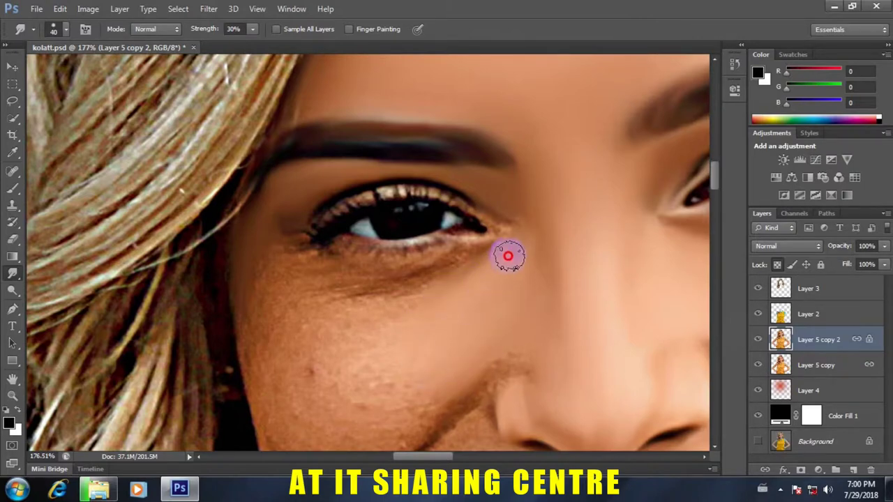
Smooth the skin along the side of the nose.
{"action": "scroll", "coordinate": [469, 322], "scroll_direction": "down", "scroll_amount": 2}
{"action": "scroll", "coordinate": [488, 323], "scroll_direction": "up", "scroll_amount": 2}
{"action": "scroll", "coordinate": [433, 231], "scroll_direction": "up", "scroll_amount": 1}
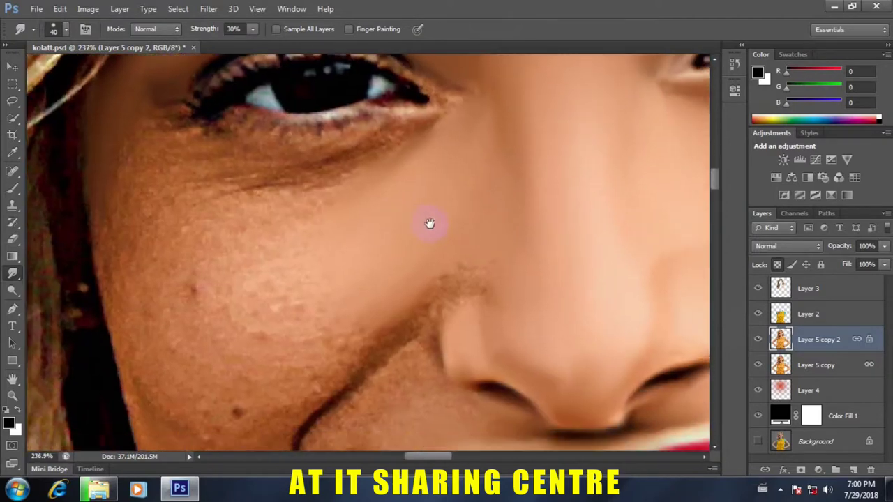
{"action": "scroll", "coordinate": [459, 171], "scroll_direction": "up", "scroll_amount": 1}
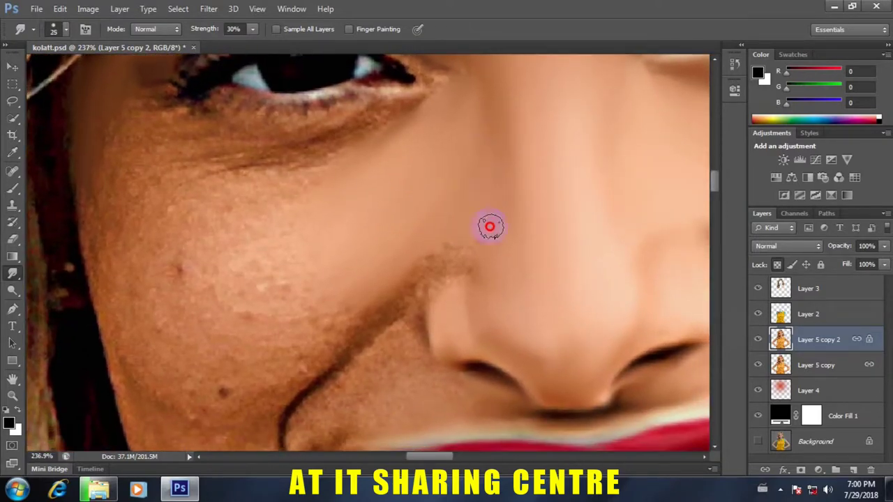
{"action": "left_click_drag", "start_coordinate": [449, 247], "coordinate": [416, 271]}
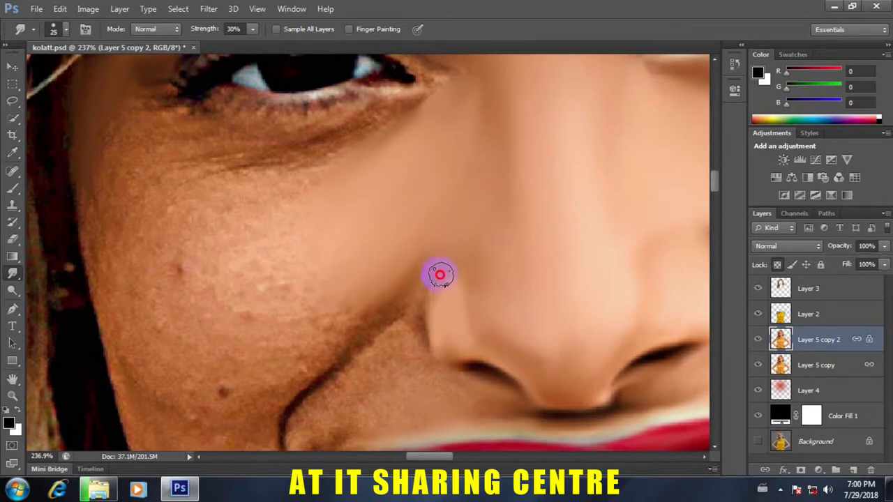
{"action": "mouse_move", "coordinate": [461, 280]}
{"action": "left_mouse_down"}
{"action": "mouse_move", "coordinate": [417, 313]}
{"action": "mouse_move", "coordinate": [443, 246]}
{"action": "left_mouse_up"}
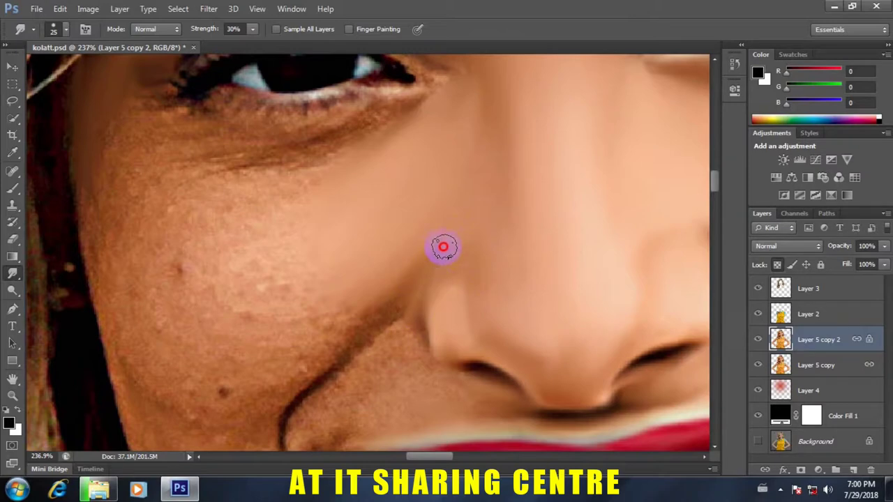
{"action": "scroll", "coordinate": [426, 237], "scroll_direction": "down", "scroll_amount": 5}
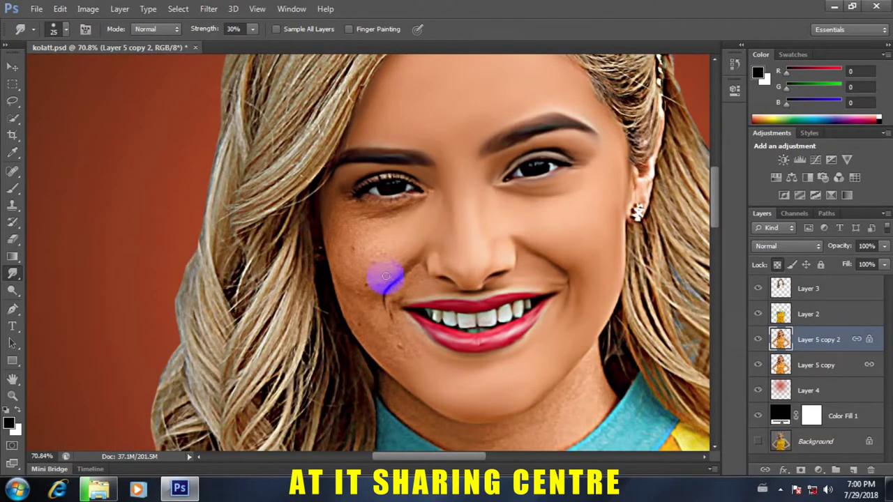
Smudge the freckled cheek below the left eye with a 50 px brush, lower and upper parts.
{"action": "scroll", "coordinate": [386, 276], "scroll_direction": "up", "scroll_amount": 5}
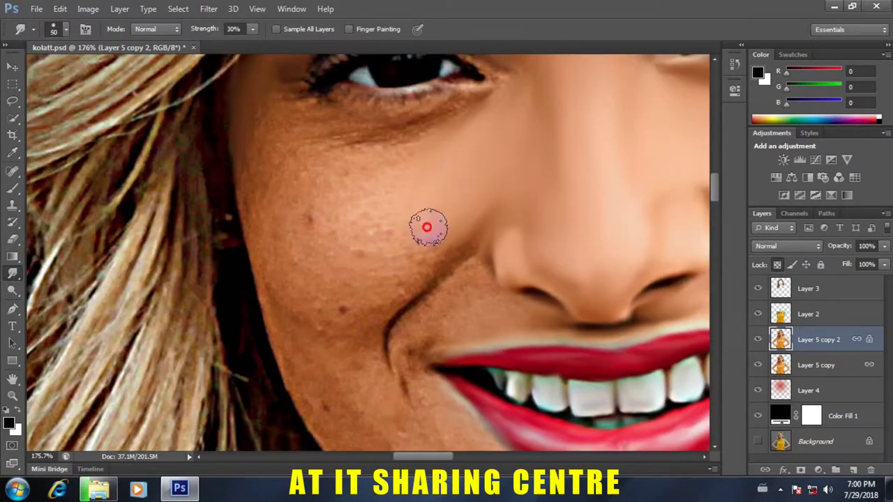
{"action": "left_click_drag", "start_coordinate": [389, 219], "coordinate": [406, 208]}
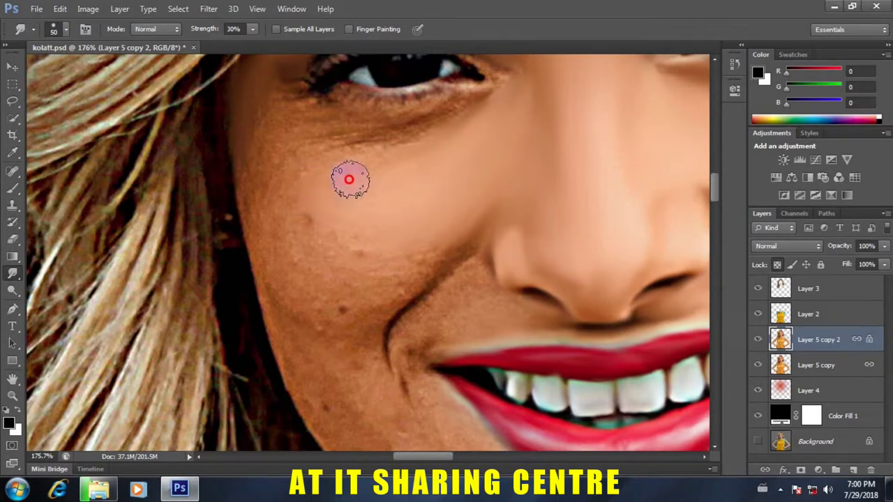
{"action": "mouse_move", "coordinate": [357, 163]}
{"action": "left_mouse_down"}
{"action": "mouse_move", "coordinate": [313, 185]}
{"action": "mouse_move", "coordinate": [268, 166]}
{"action": "mouse_move", "coordinate": [271, 230]}
{"action": "mouse_move", "coordinate": [253, 240]}
{"action": "mouse_move", "coordinate": [277, 255]}
{"action": "mouse_move", "coordinate": [263, 261]}
{"action": "mouse_move", "coordinate": [283, 297]}
{"action": "mouse_move", "coordinate": [313, 319]}
{"action": "mouse_move", "coordinate": [393, 289]}
{"action": "mouse_move", "coordinate": [325, 267]}
{"action": "mouse_move", "coordinate": [371, 265]}
{"action": "left_mouse_up"}
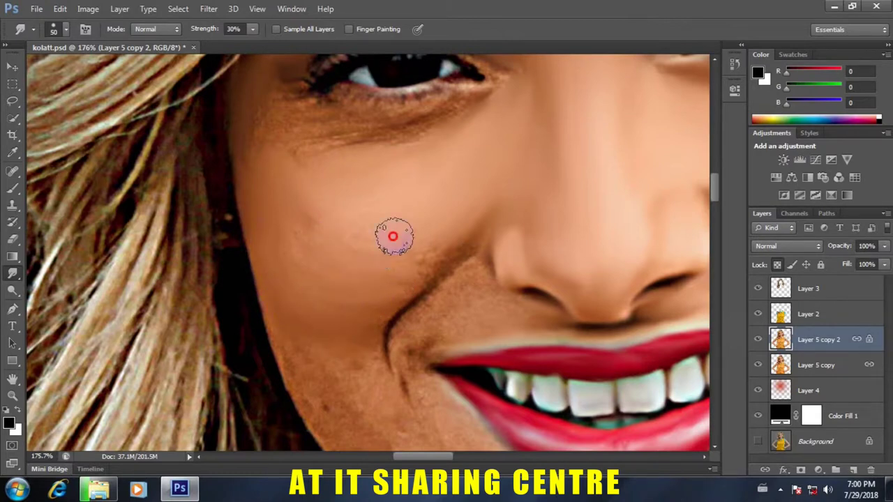
{"action": "mouse_move", "coordinate": [320, 219]}
{"action": "left_mouse_down"}
{"action": "mouse_move", "coordinate": [291, 211]}
{"action": "mouse_move", "coordinate": [285, 241]}
{"action": "mouse_move", "coordinate": [301, 257]}
{"action": "mouse_move", "coordinate": [302, 207]}
{"action": "mouse_move", "coordinate": [281, 217]}
{"action": "mouse_move", "coordinate": [342, 293]}
{"action": "mouse_move", "coordinate": [412, 263]}
{"action": "mouse_move", "coordinate": [342, 299]}
{"action": "mouse_move", "coordinate": [333, 300]}
{"action": "mouse_move", "coordinate": [398, 261]}
{"action": "mouse_move", "coordinate": [437, 209]}
{"action": "mouse_move", "coordinate": [454, 205]}
{"action": "mouse_move", "coordinate": [379, 275]}
{"action": "mouse_move", "coordinate": [409, 257]}
{"action": "mouse_move", "coordinate": [313, 292]}
{"action": "mouse_move", "coordinate": [379, 295]}
{"action": "mouse_move", "coordinate": [397, 252]}
{"action": "left_mouse_up"}
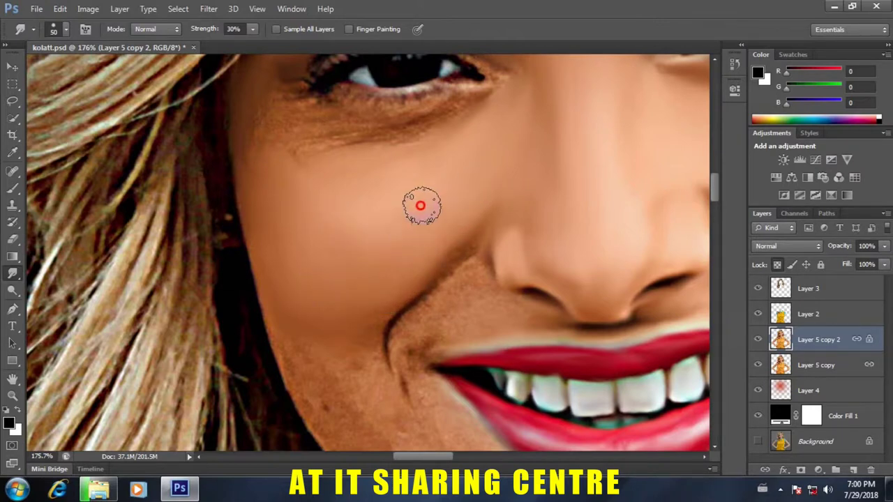
{"action": "mouse_move", "coordinate": [395, 199]}
{"action": "left_mouse_down"}
{"action": "mouse_move", "coordinate": [305, 181]}
{"action": "mouse_move", "coordinate": [425, 161]}
{"action": "left_mouse_up"}
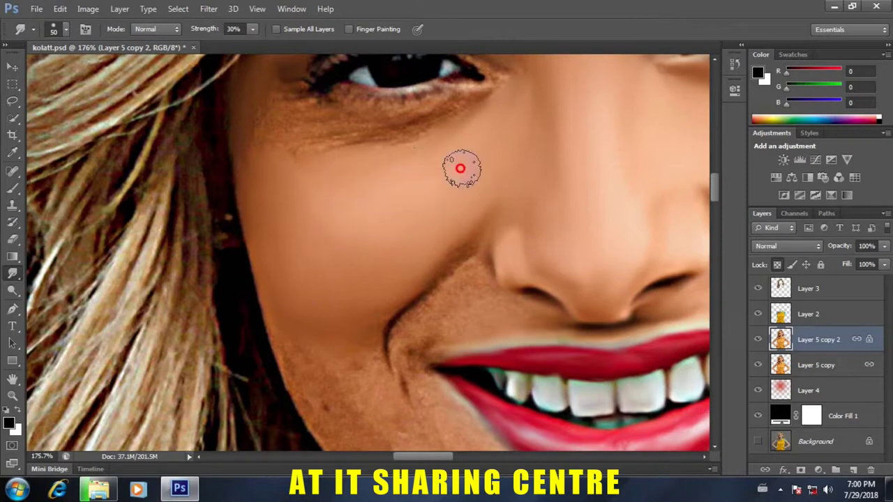
{"action": "scroll", "coordinate": [395, 239], "scroll_direction": "down", "scroll_amount": 3}
{"action": "scroll", "coordinate": [395, 239], "scroll_direction": "down", "scroll_amount": 2}
{"action": "scroll", "coordinate": [390, 240], "scroll_direction": "up", "scroll_amount": 3}
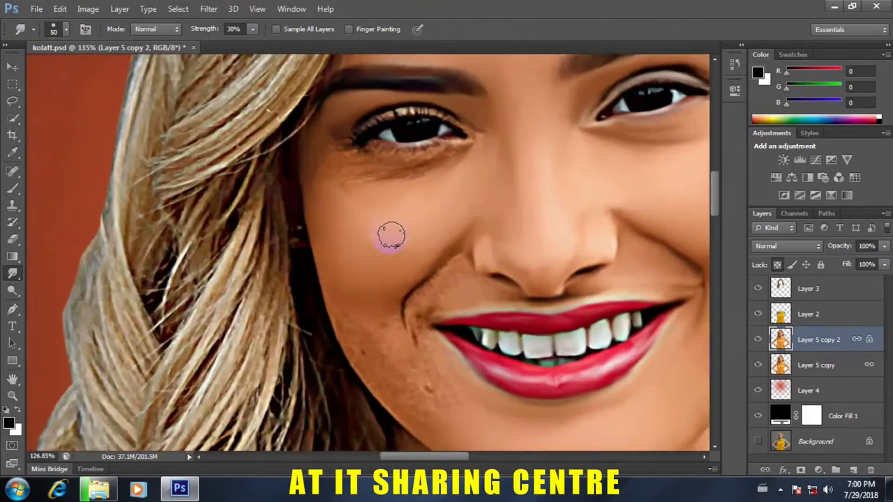
Smooth the upper left cheek out toward the hair and back up toward the nose.
{"action": "scroll", "coordinate": [416, 233], "scroll_direction": "up", "scroll_amount": 2}
{"action": "left_click_drag", "start_coordinate": [442, 187], "coordinate": [332, 187]}
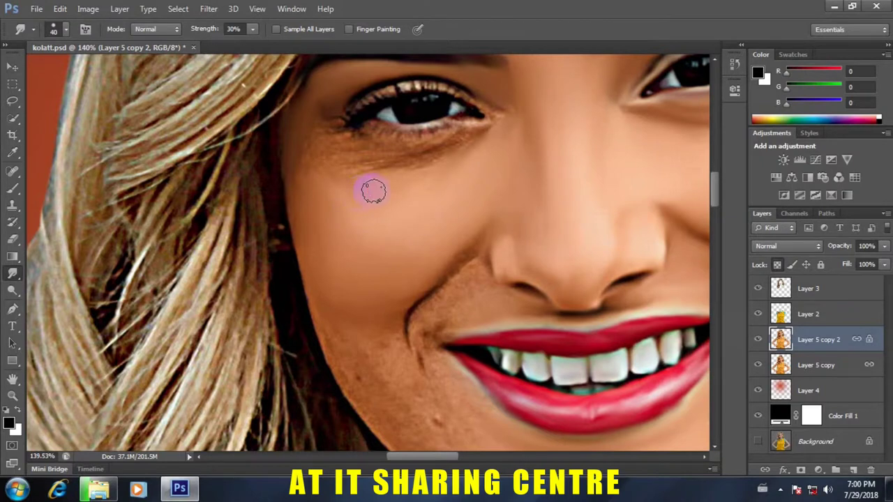
{"action": "left_click_drag", "start_coordinate": [414, 216], "coordinate": [330, 223]}
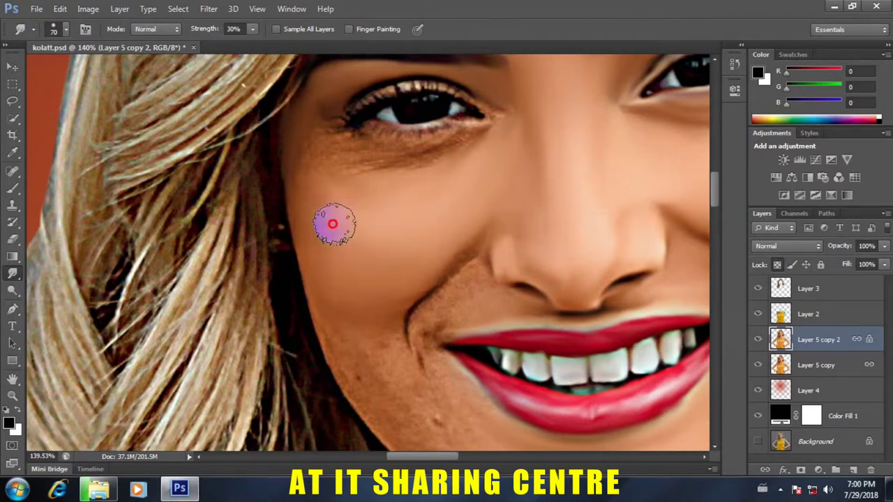
{"action": "left_click_drag", "start_coordinate": [472, 191], "coordinate": [343, 269]}
{"action": "left_click_drag", "start_coordinate": [456, 181], "coordinate": [329, 221]}
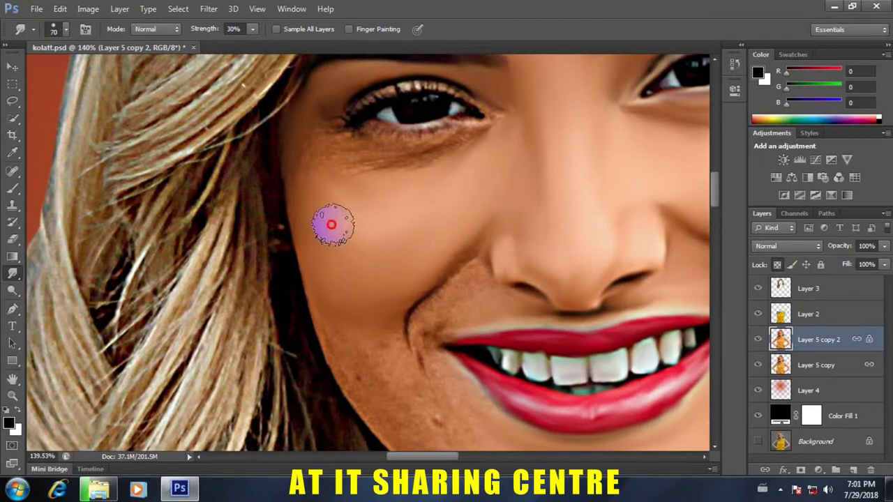
{"action": "mouse_move", "coordinate": [347, 265]}
{"action": "left_mouse_down"}
{"action": "mouse_move", "coordinate": [369, 281]}
{"action": "mouse_move", "coordinate": [430, 233]}
{"action": "left_mouse_up"}
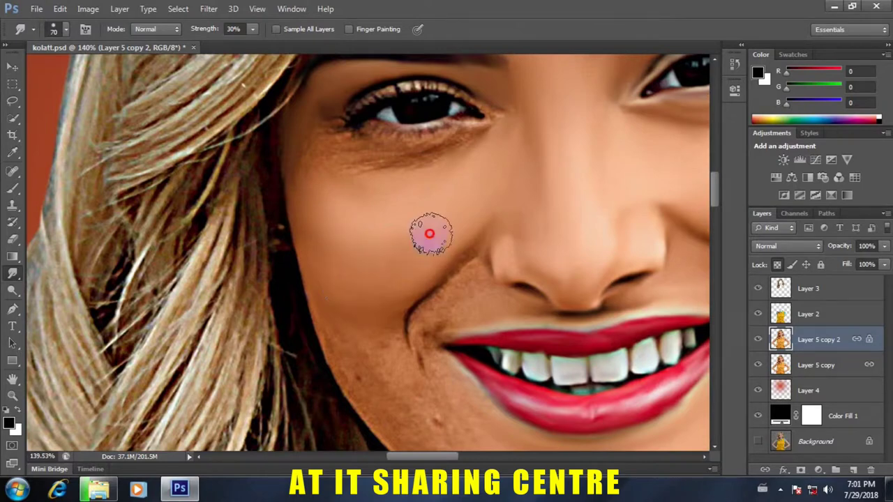
{"action": "left_click_drag", "start_coordinate": [485, 176], "coordinate": [432, 219]}
{"action": "scroll", "coordinate": [433, 219], "scroll_direction": "down", "scroll_amount": 2}
Shrink the brush to 30 px and smooth the under-eye skin toward the hairline.
{"action": "key", "text": "bracketleft"}
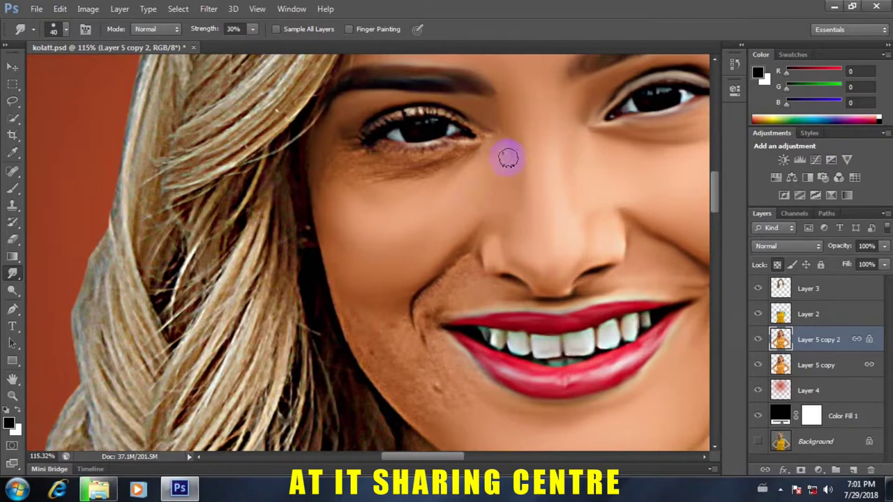
{"action": "scroll", "coordinate": [433, 202], "scroll_direction": "down", "scroll_amount": 2}
{"action": "scroll", "coordinate": [386, 180], "scroll_direction": "up", "scroll_amount": 2}
{"action": "scroll", "coordinate": [401, 189], "scroll_direction": "up", "scroll_amount": 2}
{"action": "mouse_move", "coordinate": [400, 189]}
{"action": "left_mouse_down"}
{"action": "mouse_move", "coordinate": [492, 192]}
{"action": "mouse_move", "coordinate": [556, 169]}
{"action": "mouse_move", "coordinate": [498, 195]}
{"action": "mouse_move", "coordinate": [579, 152]}
{"action": "mouse_move", "coordinate": [488, 195]}
{"action": "mouse_move", "coordinate": [439, 205]}
{"action": "mouse_move", "coordinate": [454, 207]}
{"action": "mouse_move", "coordinate": [384, 216]}
{"action": "left_mouse_up"}
{"action": "key", "text": "bracketleft"}
{"action": "mouse_move", "coordinate": [443, 223]}
{"action": "left_mouse_down"}
{"action": "mouse_move", "coordinate": [321, 191]}
{"action": "mouse_move", "coordinate": [313, 226]}
{"action": "mouse_move", "coordinate": [305, 156]}
{"action": "mouse_move", "coordinate": [313, 223]}
{"action": "mouse_move", "coordinate": [317, 136]}
{"action": "mouse_move", "coordinate": [326, 202]}
{"action": "mouse_move", "coordinate": [395, 167]}
{"action": "mouse_move", "coordinate": [356, 143]}
{"action": "mouse_move", "coordinate": [373, 147]}
{"action": "mouse_move", "coordinate": [392, 178]}
{"action": "mouse_move", "coordinate": [339, 153]}
{"action": "mouse_move", "coordinate": [361, 163]}
{"action": "mouse_move", "coordinate": [350, 173]}
{"action": "mouse_move", "coordinate": [325, 156]}
{"action": "mouse_move", "coordinate": [384, 179]}
{"action": "mouse_move", "coordinate": [386, 193]}
{"action": "mouse_move", "coordinate": [398, 181]}
{"action": "mouse_move", "coordinate": [520, 155]}
{"action": "mouse_move", "coordinate": [548, 163]}
{"action": "mouse_move", "coordinate": [490, 209]}
{"action": "mouse_move", "coordinate": [453, 224]}
{"action": "mouse_move", "coordinate": [400, 199]}
{"action": "mouse_move", "coordinate": [406, 177]}
{"action": "mouse_move", "coordinate": [397, 163]}
{"action": "mouse_move", "coordinate": [393, 174]}
{"action": "mouse_move", "coordinate": [414, 195]}
{"action": "mouse_move", "coordinate": [502, 185]}
{"action": "mouse_move", "coordinate": [508, 198]}
{"action": "left_mouse_up"}
{"action": "scroll", "coordinate": [408, 232], "scroll_direction": "down", "scroll_amount": 5}
{"action": "scroll", "coordinate": [397, 223], "scroll_direction": "down", "scroll_amount": 3}
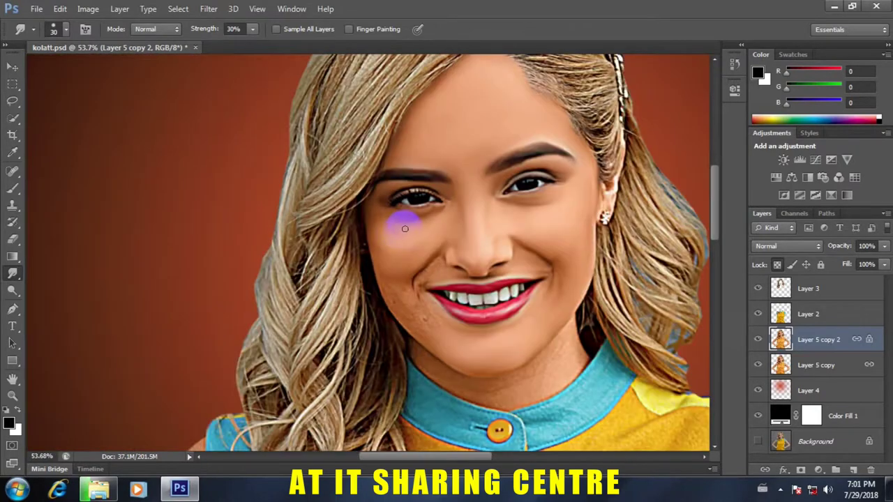
Soften the left cheek with sweeping and up-down smudge strokes.
{"action": "scroll", "coordinate": [408, 232], "scroll_direction": "down", "scroll_amount": 2}
{"action": "scroll", "coordinate": [398, 223], "scroll_direction": "down", "scroll_amount": 1}
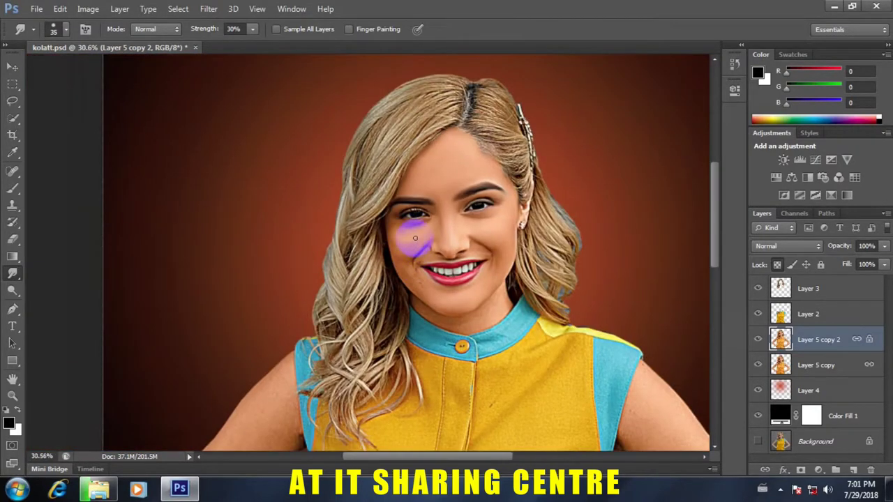
{"action": "scroll", "coordinate": [414, 238], "scroll_direction": "up", "scroll_amount": 2}
{"action": "scroll", "coordinate": [417, 236], "scroll_direction": "up", "scroll_amount": 2}
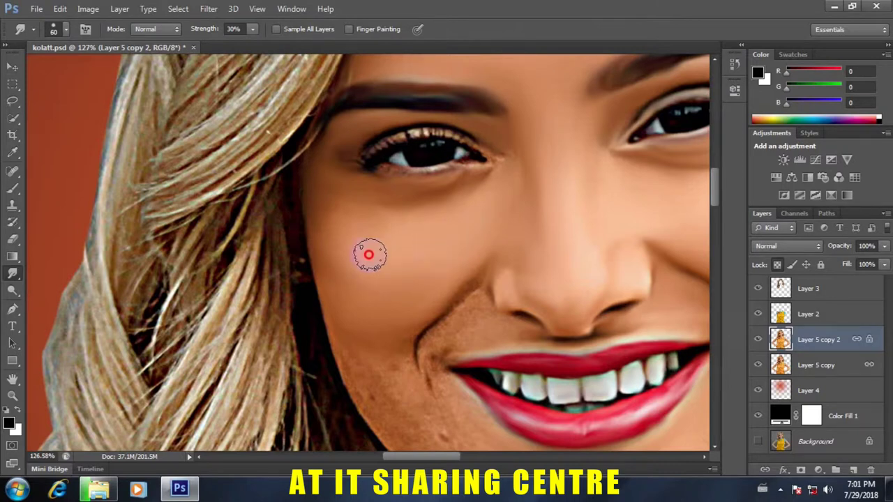
{"action": "mouse_move", "coordinate": [378, 227]}
{"action": "left_mouse_down"}
{"action": "mouse_move", "coordinate": [342, 215]}
{"action": "mouse_move", "coordinate": [399, 231]}
{"action": "left_mouse_up"}
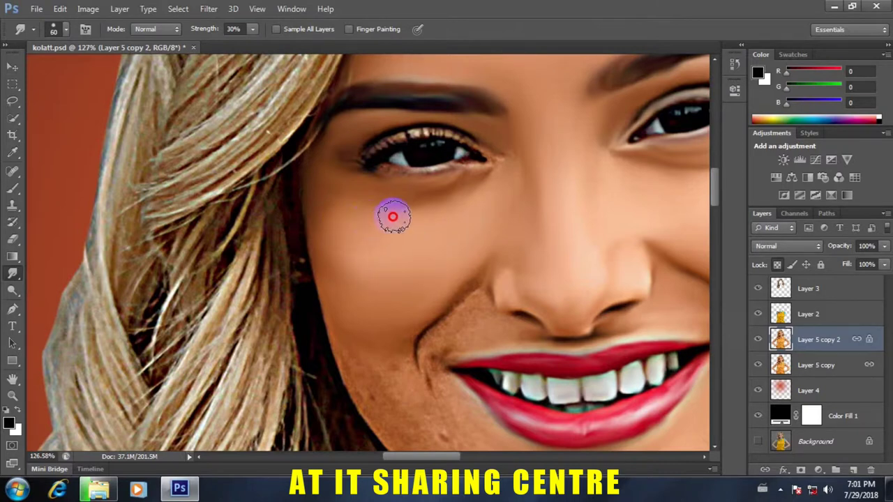
{"action": "left_click_drag", "start_coordinate": [340, 225], "coordinate": [354, 263]}
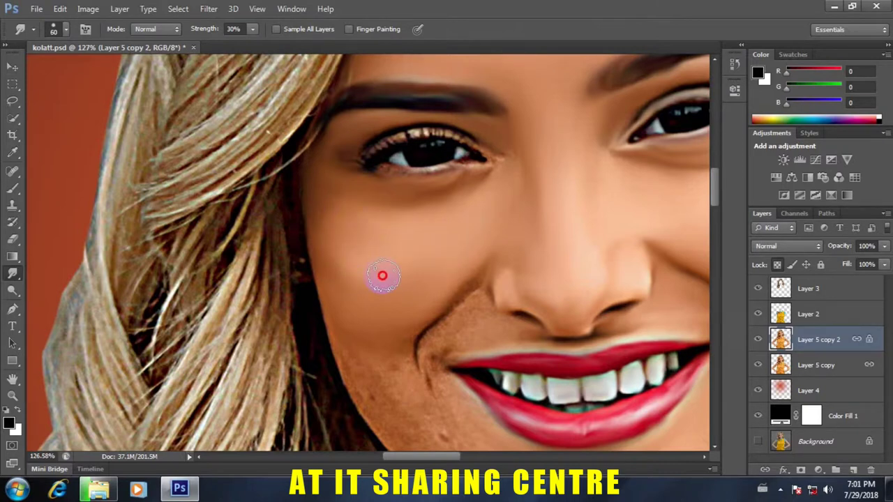
{"action": "mouse_move", "coordinate": [338, 236]}
{"action": "left_mouse_down"}
{"action": "mouse_move", "coordinate": [335, 245]}
{"action": "mouse_move", "coordinate": [328, 237]}
{"action": "mouse_move", "coordinate": [325, 279]}
{"action": "mouse_move", "coordinate": [320, 235]}
{"action": "mouse_move", "coordinate": [362, 270]}
{"action": "left_mouse_up"}
{"action": "left_click_drag", "start_coordinate": [417, 224], "coordinate": [417, 229]}
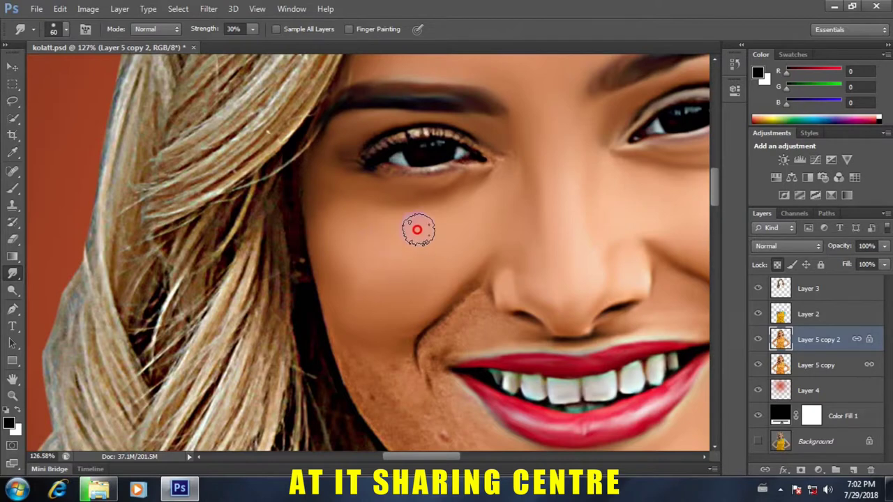
Smooth the upper cheek beside the nose.
{"action": "scroll", "coordinate": [371, 280], "scroll_direction": "down", "scroll_amount": 5}
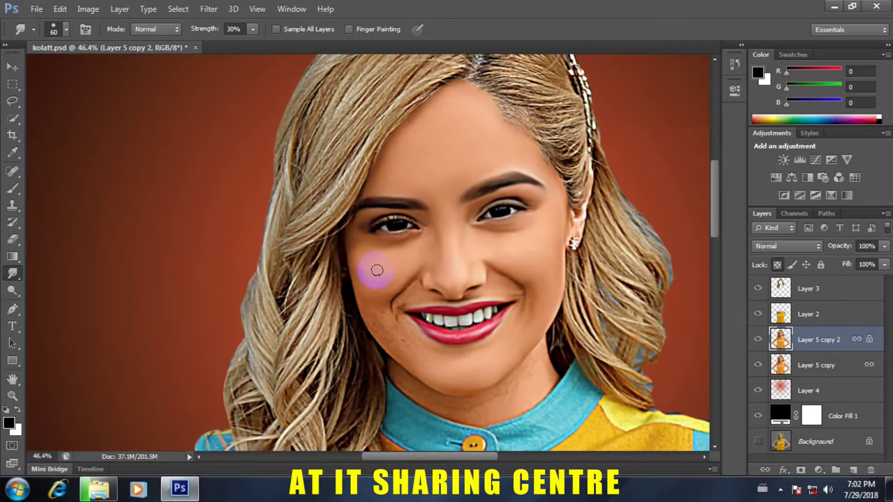
{"action": "scroll", "coordinate": [371, 279], "scroll_direction": "up", "scroll_amount": 4}
{"action": "scroll", "coordinate": [372, 279], "scroll_direction": "down", "scroll_amount": 3}
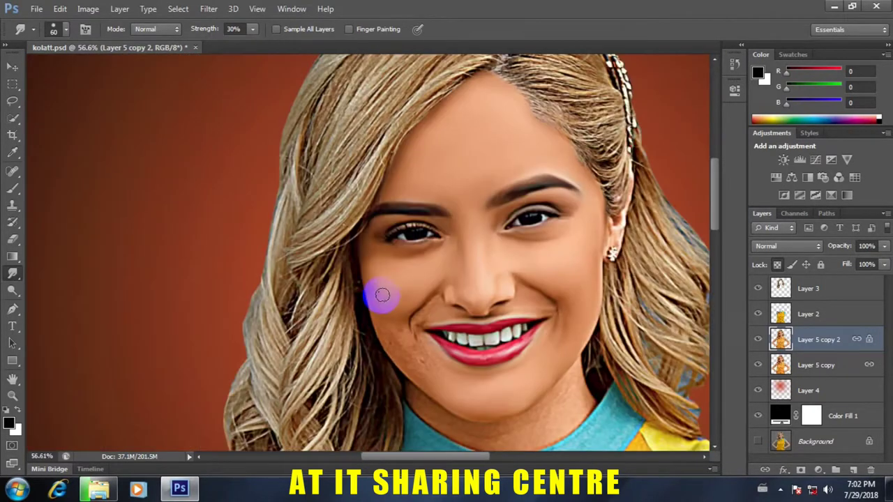
{"action": "scroll", "coordinate": [372, 286], "scroll_direction": "up", "scroll_amount": 1}
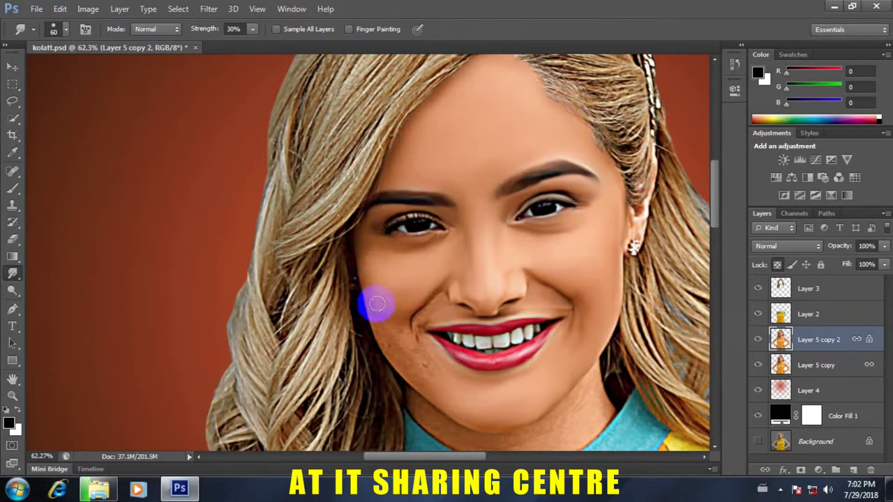
{"action": "left_click_drag", "start_coordinate": [385, 315], "coordinate": [396, 308]}
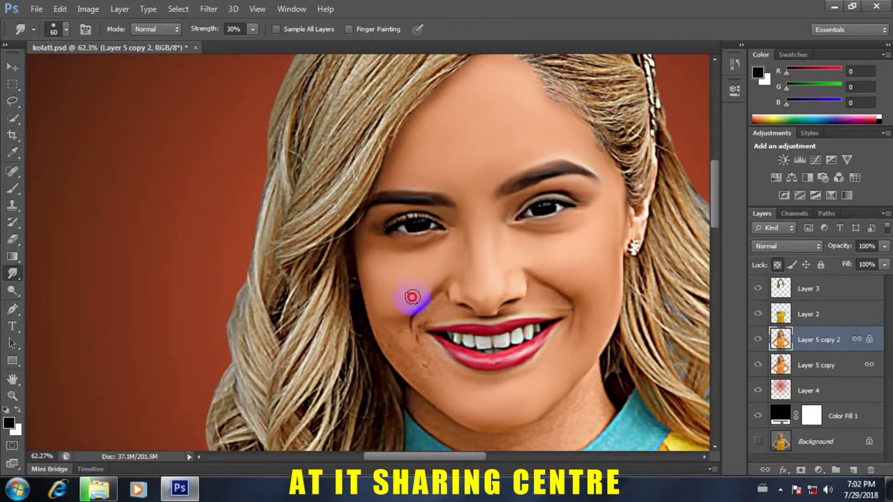
Blend the cheek edge into the hair, working up toward the eyebrow.
{"action": "scroll", "coordinate": [388, 310], "scroll_direction": "down", "scroll_amount": 5}
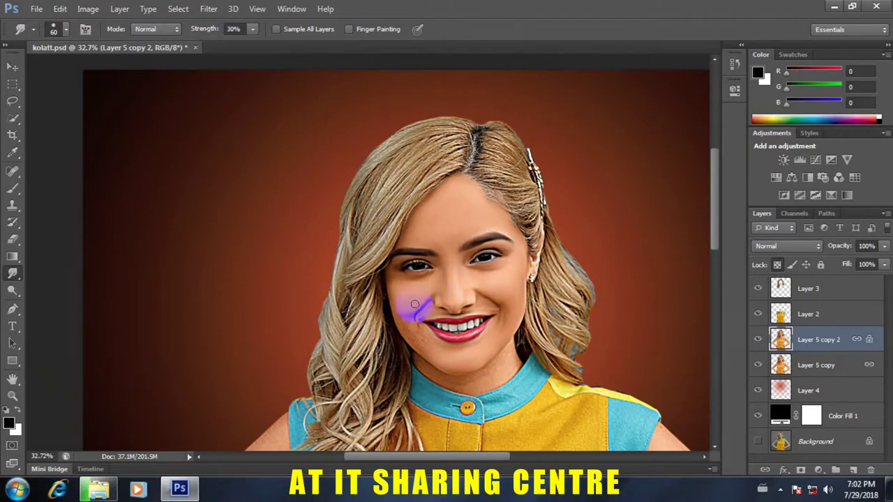
{"action": "scroll", "coordinate": [414, 305], "scroll_direction": "up", "scroll_amount": 3}
{"action": "scroll", "coordinate": [446, 307], "scroll_direction": "up", "scroll_amount": 4}
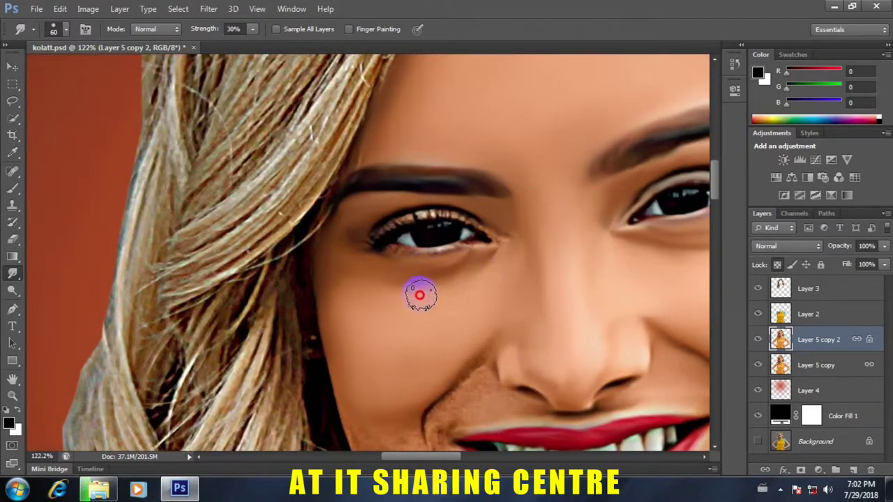
{"action": "left_click_drag", "start_coordinate": [355, 291], "coordinate": [313, 249]}
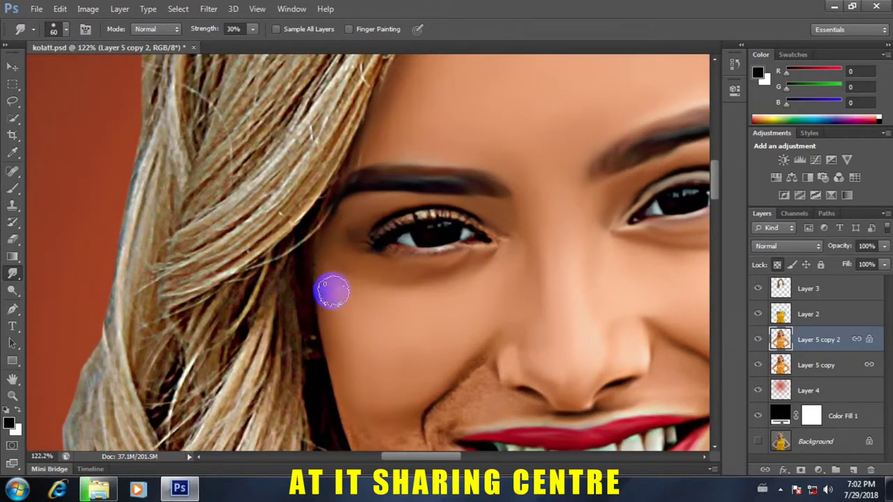
{"action": "left_click_drag", "start_coordinate": [332, 291], "coordinate": [327, 217]}
{"action": "scroll", "coordinate": [385, 284], "scroll_direction": "down", "scroll_amount": 3}
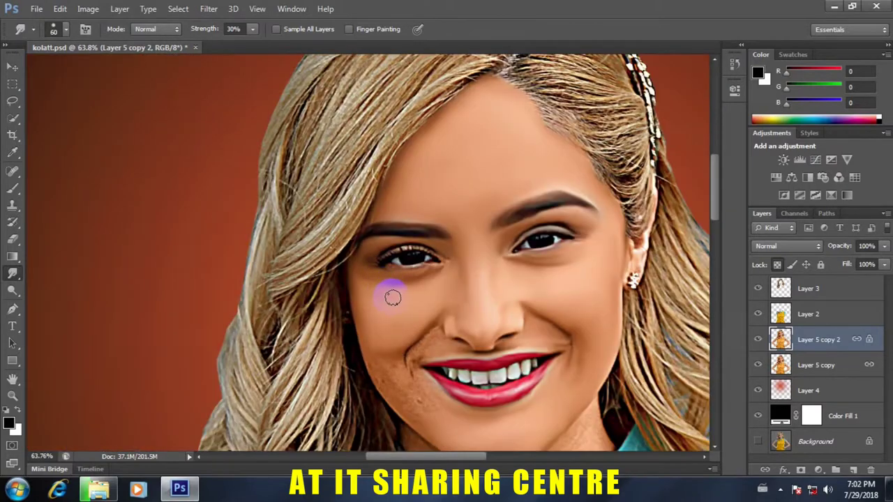
{"action": "scroll", "coordinate": [396, 294], "scroll_direction": "down", "scroll_amount": 2}
{"action": "scroll", "coordinate": [412, 286], "scroll_direction": "up", "scroll_amount": 3}
{"action": "scroll", "coordinate": [398, 295], "scroll_direction": "up", "scroll_amount": 2}
{"action": "scroll", "coordinate": [425, 301], "scroll_direction": "up", "scroll_amount": 2}
{"action": "key", "text": "bracketleft"}
{"action": "key", "text": "bracketleft"}
{"action": "key", "text": "bracketleft"}
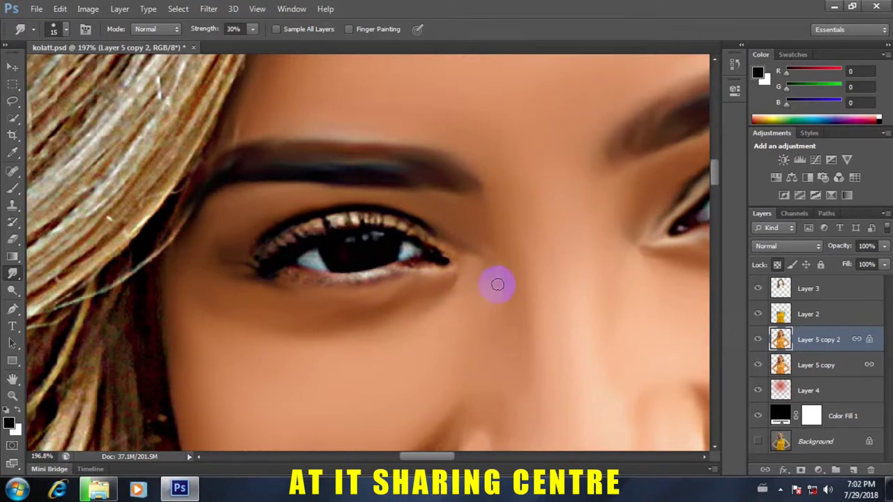
Soften the upper eyelid lashes and the lower lash line toward the inner corner.
{"action": "mouse_move", "coordinate": [468, 260]}
{"action": "left_mouse_down"}
{"action": "mouse_move", "coordinate": [388, 219]}
{"action": "mouse_move", "coordinate": [446, 251]}
{"action": "mouse_move", "coordinate": [344, 219]}
{"action": "mouse_move", "coordinate": [255, 253]}
{"action": "mouse_move", "coordinate": [363, 211]}
{"action": "mouse_move", "coordinate": [249, 255]}
{"action": "mouse_move", "coordinate": [365, 209]}
{"action": "mouse_move", "coordinate": [355, 217]}
{"action": "mouse_move", "coordinate": [419, 211]}
{"action": "mouse_move", "coordinate": [478, 242]}
{"action": "mouse_move", "coordinate": [433, 200]}
{"action": "mouse_move", "coordinate": [344, 196]}
{"action": "mouse_move", "coordinate": [251, 235]}
{"action": "mouse_move", "coordinate": [328, 203]}
{"action": "mouse_move", "coordinate": [380, 202]}
{"action": "mouse_move", "coordinate": [494, 232]}
{"action": "mouse_move", "coordinate": [265, 228]}
{"action": "mouse_move", "coordinate": [439, 205]}
{"action": "mouse_move", "coordinate": [530, 263]}
{"action": "mouse_move", "coordinate": [474, 325]}
{"action": "left_mouse_up"}
{"action": "scroll", "coordinate": [276, 241], "scroll_direction": "up", "scroll_amount": 1}
{"action": "scroll", "coordinate": [276, 240], "scroll_direction": "up", "scroll_amount": 2}
{"action": "key", "text": "bracketleft"}
{"action": "key", "text": "bracketleft"}
{"action": "key", "text": "bracketright"}
{"action": "key", "text": "bracketright"}
{"action": "key", "text": "bracketleft"}
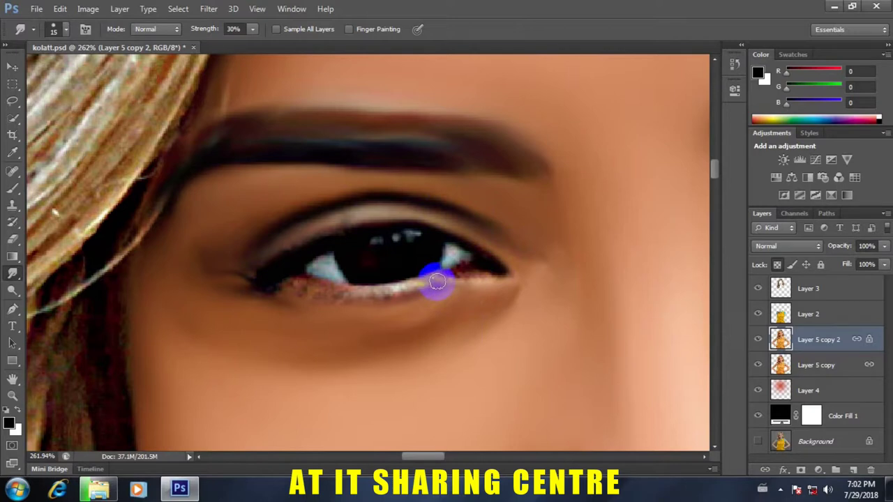
{"action": "mouse_move", "coordinate": [401, 289]}
{"action": "left_mouse_down"}
{"action": "mouse_move", "coordinate": [412, 295]}
{"action": "mouse_move", "coordinate": [292, 287]}
{"action": "mouse_move", "coordinate": [355, 300]}
{"action": "mouse_move", "coordinate": [295, 299]}
{"action": "mouse_move", "coordinate": [225, 269]}
{"action": "mouse_move", "coordinate": [301, 288]}
{"action": "mouse_move", "coordinate": [482, 279]}
{"action": "mouse_move", "coordinate": [493, 287]}
{"action": "mouse_move", "coordinate": [479, 318]}
{"action": "left_mouse_up"}
Smooth the inner eye corner, the skin up toward the brow, and beside the nose.
{"action": "left_click_drag", "start_coordinate": [513, 294], "coordinate": [509, 276]}
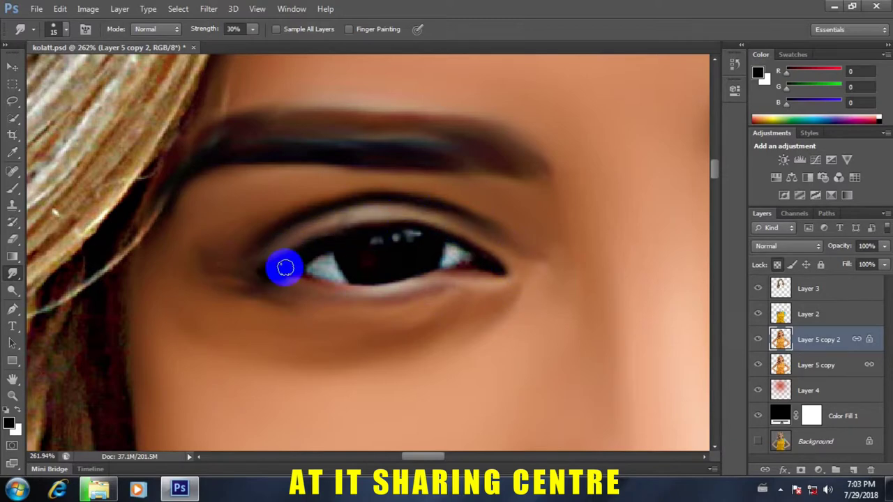
{"action": "scroll", "coordinate": [285, 268], "scroll_direction": "down", "scroll_amount": 3}
{"action": "scroll", "coordinate": [335, 253], "scroll_direction": "down", "scroll_amount": 2}
{"action": "scroll", "coordinate": [355, 309], "scroll_direction": "up", "scroll_amount": 3}
{"action": "scroll", "coordinate": [379, 267], "scroll_direction": "up", "scroll_amount": 2}
{"action": "mouse_move", "coordinate": [400, 257]}
{"action": "left_mouse_down"}
{"action": "mouse_move", "coordinate": [414, 205]}
{"action": "mouse_move", "coordinate": [414, 247]}
{"action": "left_mouse_up"}
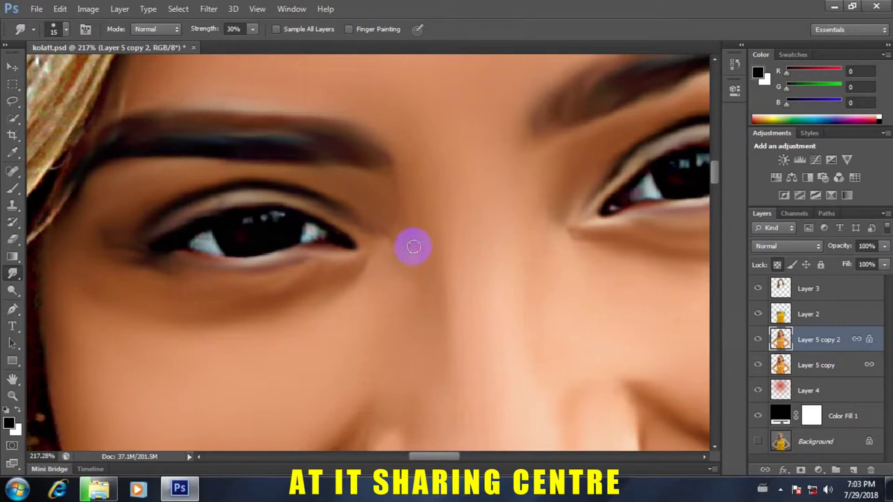
{"action": "key", "text": "bracketright"}
{"action": "key", "text": "bracketright"}
{"action": "mouse_move", "coordinate": [426, 201]}
{"action": "left_mouse_down"}
{"action": "mouse_move", "coordinate": [423, 170]}
{"action": "mouse_move", "coordinate": [416, 191]}
{"action": "mouse_move", "coordinate": [429, 219]}
{"action": "mouse_move", "coordinate": [450, 227]}
{"action": "mouse_move", "coordinate": [449, 286]}
{"action": "left_mouse_up"}
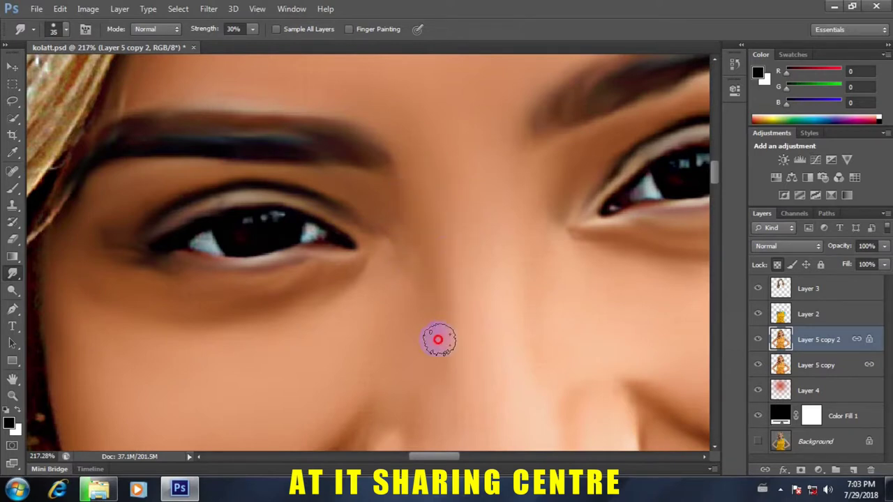
{"action": "left_click_drag", "start_coordinate": [444, 414], "coordinate": [449, 380]}
Smooth the lower eyelid lash line with a 7 px brush, then view the whole face.
{"action": "scroll", "coordinate": [454, 349], "scroll_direction": "down", "scroll_amount": 4}
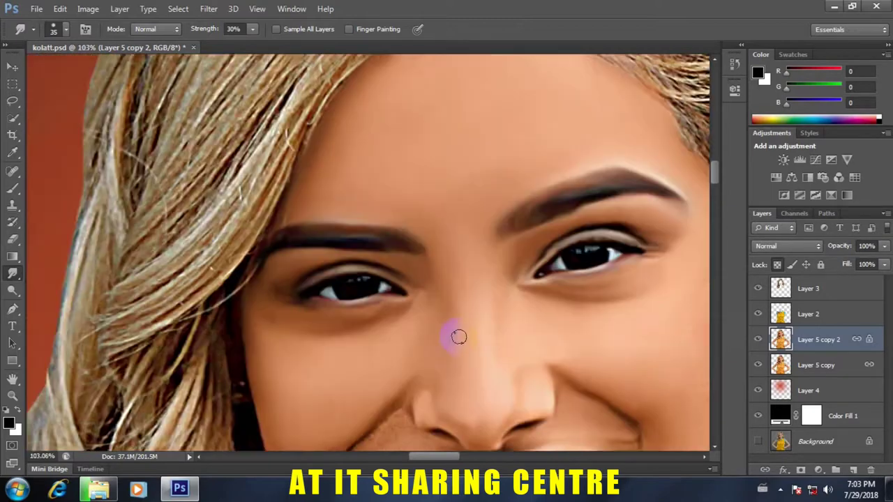
{"action": "scroll", "coordinate": [471, 416], "scroll_direction": "up", "scroll_amount": 2}
{"action": "scroll", "coordinate": [404, 351], "scroll_direction": "up", "scroll_amount": 3}
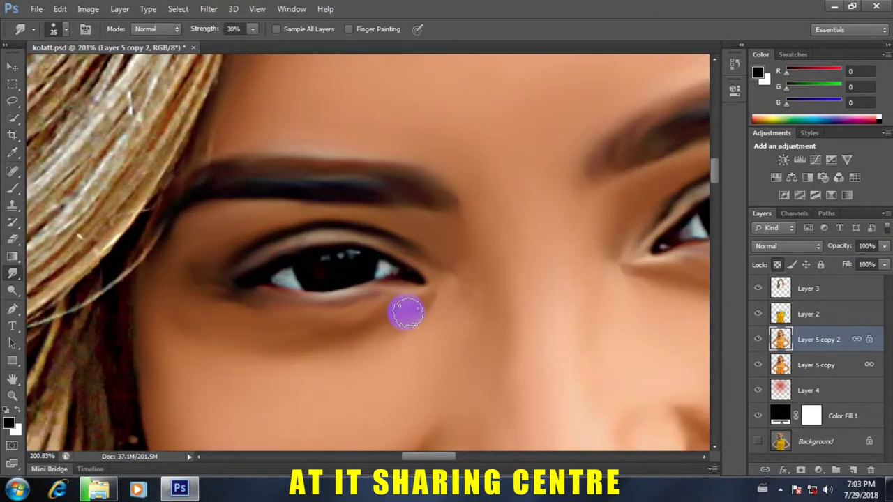
{"action": "scroll", "coordinate": [306, 296], "scroll_direction": "up", "scroll_amount": 1}
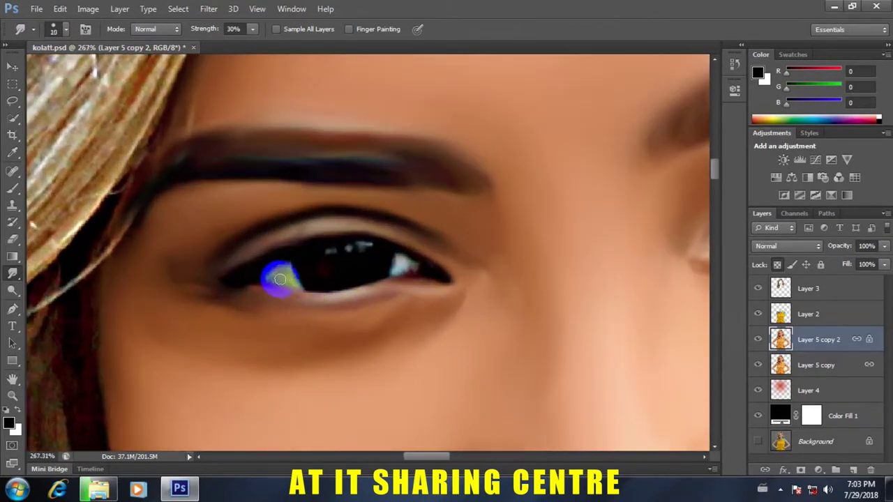
{"action": "scroll", "coordinate": [279, 279], "scroll_direction": "up", "scroll_amount": 2}
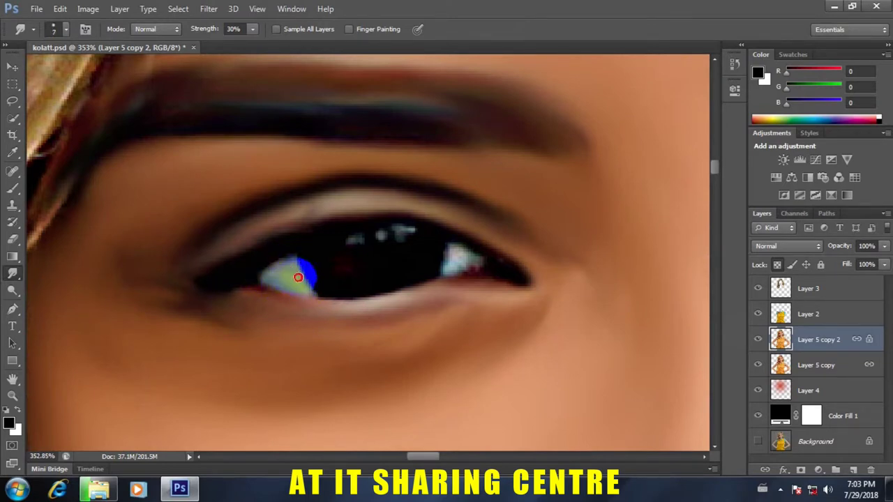
{"action": "mouse_move", "coordinate": [252, 282]}
{"action": "left_mouse_down"}
{"action": "mouse_move", "coordinate": [299, 297]}
{"action": "mouse_move", "coordinate": [399, 289]}
{"action": "mouse_move", "coordinate": [454, 249]}
{"action": "mouse_move", "coordinate": [453, 270]}
{"action": "mouse_move", "coordinate": [474, 247]}
{"action": "mouse_move", "coordinate": [514, 281]}
{"action": "mouse_move", "coordinate": [520, 272]}
{"action": "mouse_move", "coordinate": [424, 226]}
{"action": "mouse_move", "coordinate": [343, 221]}
{"action": "mouse_move", "coordinate": [379, 259]}
{"action": "mouse_move", "coordinate": [341, 268]}
{"action": "mouse_move", "coordinate": [400, 269]}
{"action": "mouse_move", "coordinate": [406, 279]}
{"action": "mouse_move", "coordinate": [400, 233]}
{"action": "mouse_move", "coordinate": [359, 235]}
{"action": "mouse_move", "coordinate": [387, 277]}
{"action": "left_mouse_up"}
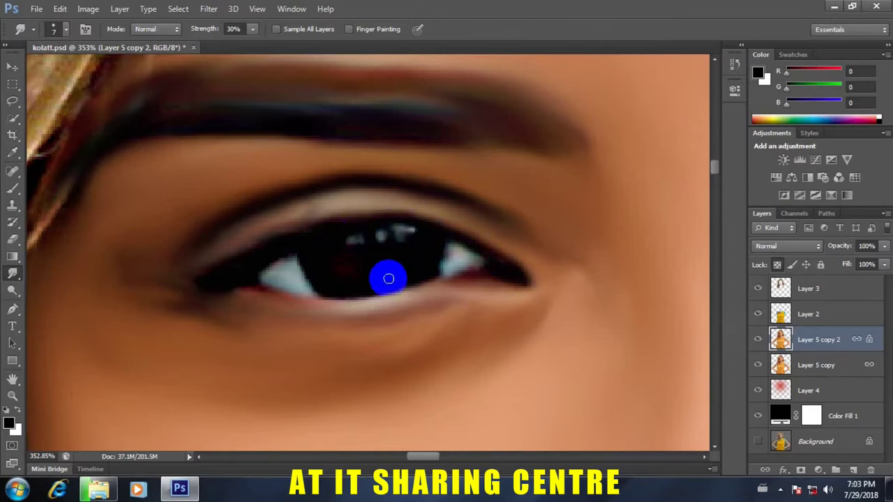
{"action": "key", "text": "ctrl+0"}
With a larger Smudge brush, smooth the fold from nose to mouth corner and above the lip corner.
{"action": "scroll", "coordinate": [408, 359], "scroll_direction": "down", "scroll_amount": 1}
{"action": "scroll", "coordinate": [428, 428], "scroll_direction": "up", "scroll_amount": 2}
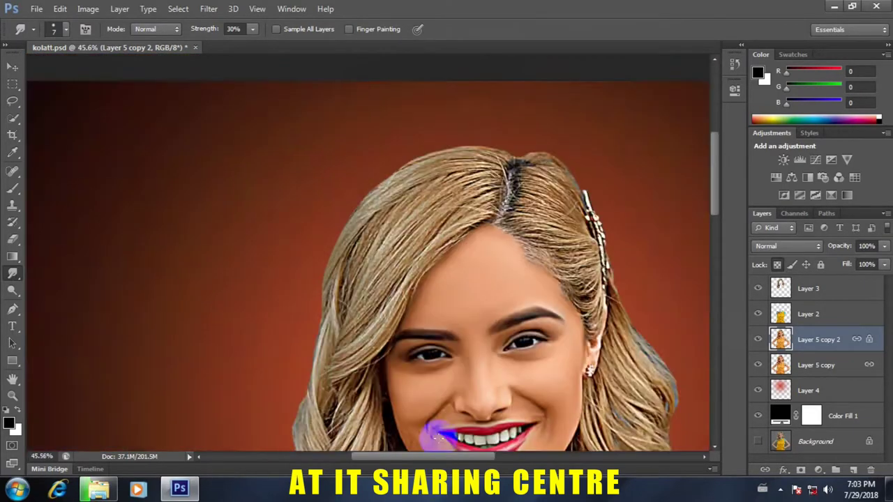
{"action": "scroll", "coordinate": [478, 398], "scroll_direction": "up", "scroll_amount": 2}
{"action": "scroll", "coordinate": [539, 394], "scroll_direction": "up", "scroll_amount": 2}
{"action": "mouse_move", "coordinate": [539, 394]}
{"action": "left_mouse_down"}
{"action": "mouse_move", "coordinate": [478, 153]}
{"action": "mouse_move", "coordinate": [454, 133]}
{"action": "left_mouse_up"}
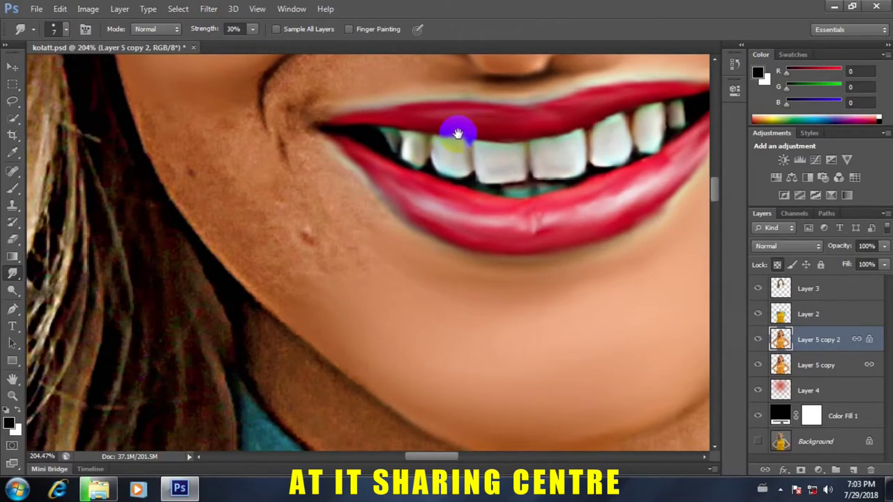
{"action": "scroll", "coordinate": [441, 129], "scroll_direction": "down", "scroll_amount": 3}
{"action": "scroll", "coordinate": [433, 142], "scroll_direction": "up", "scroll_amount": 2}
{"action": "scroll", "coordinate": [442, 129], "scroll_direction": "up", "scroll_amount": 1}
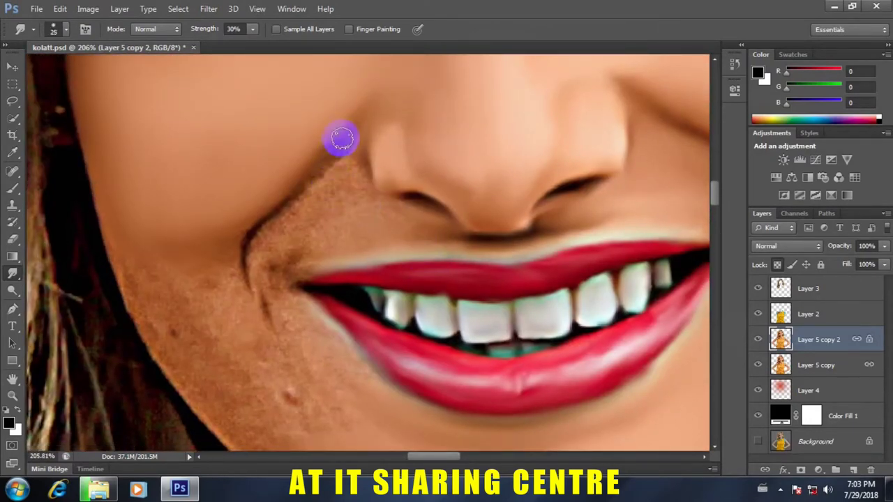
{"action": "key", "text": "bracketright"}
{"action": "key", "text": "bracketright"}
{"action": "key", "text": "bracketright"}
{"action": "left_click", "coordinate": [317, 156]}
{"action": "mouse_move", "coordinate": [318, 156]}
{"action": "left_mouse_down"}
{"action": "mouse_move", "coordinate": [350, 114]}
{"action": "mouse_move", "coordinate": [303, 181]}
{"action": "mouse_move", "coordinate": [238, 240]}
{"action": "mouse_move", "coordinate": [243, 279]}
{"action": "mouse_move", "coordinate": [244, 235]}
{"action": "mouse_move", "coordinate": [314, 157]}
{"action": "mouse_move", "coordinate": [299, 203]}
{"action": "mouse_move", "coordinate": [344, 163]}
{"action": "mouse_move", "coordinate": [334, 163]}
{"action": "mouse_move", "coordinate": [345, 140]}
{"action": "mouse_move", "coordinate": [379, 208]}
{"action": "mouse_move", "coordinate": [425, 219]}
{"action": "mouse_move", "coordinate": [327, 215]}
{"action": "mouse_move", "coordinate": [317, 223]}
{"action": "mouse_move", "coordinate": [313, 195]}
{"action": "mouse_move", "coordinate": [293, 207]}
{"action": "mouse_move", "coordinate": [329, 175]}
{"action": "mouse_move", "coordinate": [256, 241]}
{"action": "mouse_move", "coordinate": [269, 309]}
{"action": "mouse_move", "coordinate": [311, 241]}
{"action": "mouse_move", "coordinate": [277, 267]}
{"action": "mouse_move", "coordinate": [294, 288]}
{"action": "mouse_move", "coordinate": [319, 239]}
{"action": "mouse_move", "coordinate": [372, 237]}
{"action": "mouse_move", "coordinate": [350, 260]}
{"action": "left_mouse_up"}
{"action": "mouse_move", "coordinate": [439, 242]}
{"action": "left_mouse_down"}
{"action": "mouse_move", "coordinate": [342, 199]}
{"action": "mouse_move", "coordinate": [293, 238]}
{"action": "mouse_move", "coordinate": [309, 197]}
{"action": "mouse_move", "coordinate": [243, 261]}
{"action": "mouse_move", "coordinate": [295, 205]}
{"action": "mouse_move", "coordinate": [263, 275]}
{"action": "mouse_move", "coordinate": [278, 306]}
{"action": "mouse_move", "coordinate": [319, 290]}
{"action": "left_mouse_up"}
Smudge the skin at the lip corner, along the jaw and up toward the cheek crease.
{"action": "scroll", "coordinate": [314, 275], "scroll_direction": "down", "scroll_amount": 3}
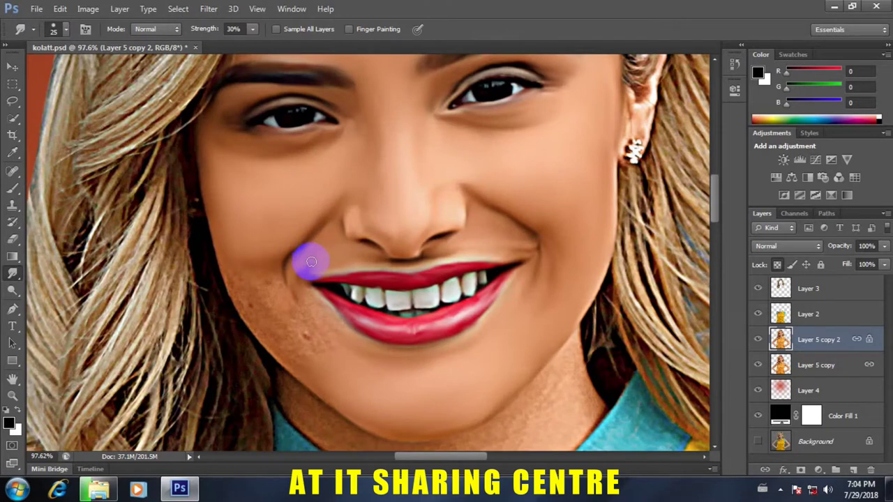
{"action": "scroll", "coordinate": [309, 258], "scroll_direction": "up", "scroll_amount": 3}
{"action": "scroll", "coordinate": [299, 275], "scroll_direction": "up", "scroll_amount": 1}
{"action": "mouse_move", "coordinate": [401, 201]}
{"action": "left_mouse_down"}
{"action": "mouse_move", "coordinate": [315, 230]}
{"action": "mouse_move", "coordinate": [388, 208]}
{"action": "mouse_move", "coordinate": [329, 230]}
{"action": "mouse_move", "coordinate": [344, 205]}
{"action": "mouse_move", "coordinate": [430, 179]}
{"action": "mouse_move", "coordinate": [462, 200]}
{"action": "mouse_move", "coordinate": [450, 169]}
{"action": "mouse_move", "coordinate": [468, 168]}
{"action": "mouse_move", "coordinate": [411, 120]}
{"action": "mouse_move", "coordinate": [389, 122]}
{"action": "mouse_move", "coordinate": [295, 202]}
{"action": "left_mouse_up"}
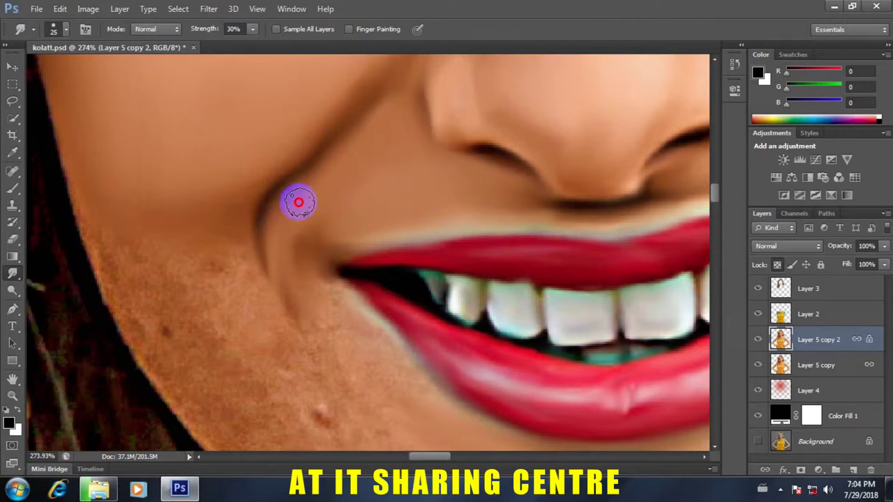
{"action": "key", "text": "ctrl+0"}
{"action": "scroll", "coordinate": [266, 346], "scroll_direction": "up", "scroll_amount": 3}
{"action": "mouse_move", "coordinate": [259, 333]}
{"action": "left_mouse_down"}
{"action": "mouse_move", "coordinate": [255, 305]}
{"action": "mouse_move", "coordinate": [209, 230]}
{"action": "mouse_move", "coordinate": [167, 185]}
{"action": "mouse_move", "coordinate": [244, 325]}
{"action": "mouse_move", "coordinate": [277, 359]}
{"action": "mouse_move", "coordinate": [249, 333]}
{"action": "mouse_move", "coordinate": [247, 265]}
{"action": "mouse_move", "coordinate": [233, 231]}
{"action": "mouse_move", "coordinate": [201, 213]}
{"action": "mouse_move", "coordinate": [247, 233]}
{"action": "mouse_move", "coordinate": [259, 272]}
{"action": "mouse_move", "coordinate": [281, 289]}
{"action": "mouse_move", "coordinate": [311, 353]}
{"action": "mouse_move", "coordinate": [201, 226]}
{"action": "mouse_move", "coordinate": [182, 222]}
{"action": "mouse_move", "coordinate": [255, 307]}
{"action": "mouse_move", "coordinate": [275, 375]}
{"action": "mouse_move", "coordinate": [295, 319]}
{"action": "mouse_move", "coordinate": [363, 356]}
{"action": "mouse_move", "coordinate": [259, 232]}
{"action": "mouse_move", "coordinate": [295, 261]}
{"action": "mouse_move", "coordinate": [259, 259]}
{"action": "mouse_move", "coordinate": [360, 376]}
{"action": "left_mouse_up"}
{"action": "left_click_drag", "start_coordinate": [345, 328], "coordinate": [269, 214]}
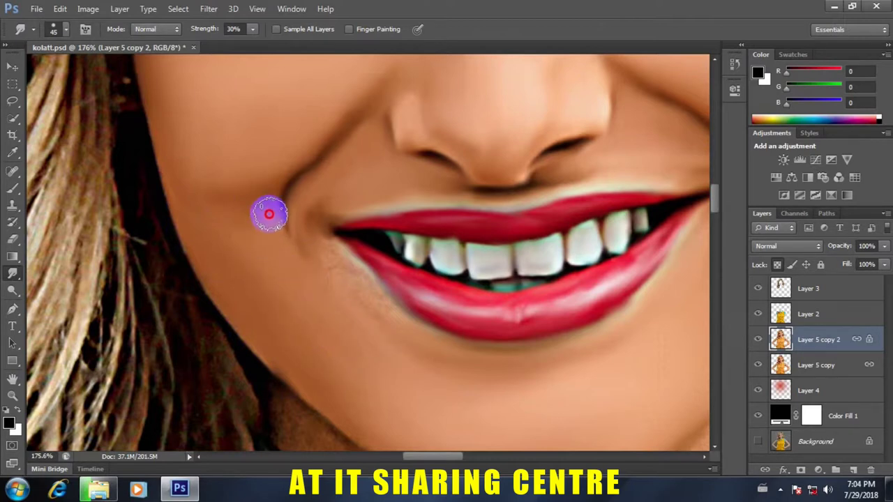
With a smaller brush, blend the lower-lip edge and left lip corner into the surrounding skin.
{"action": "scroll", "coordinate": [339, 299], "scroll_direction": "up", "scroll_amount": 1}
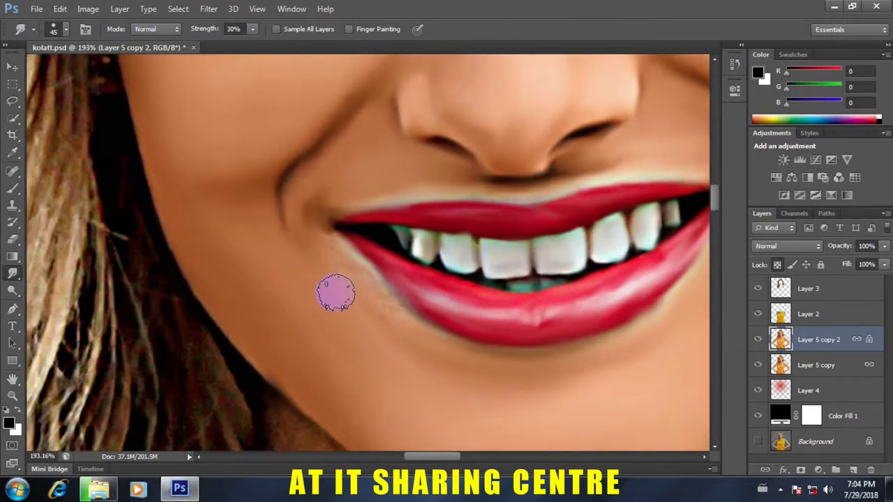
{"action": "key", "text": "bracketleft"}
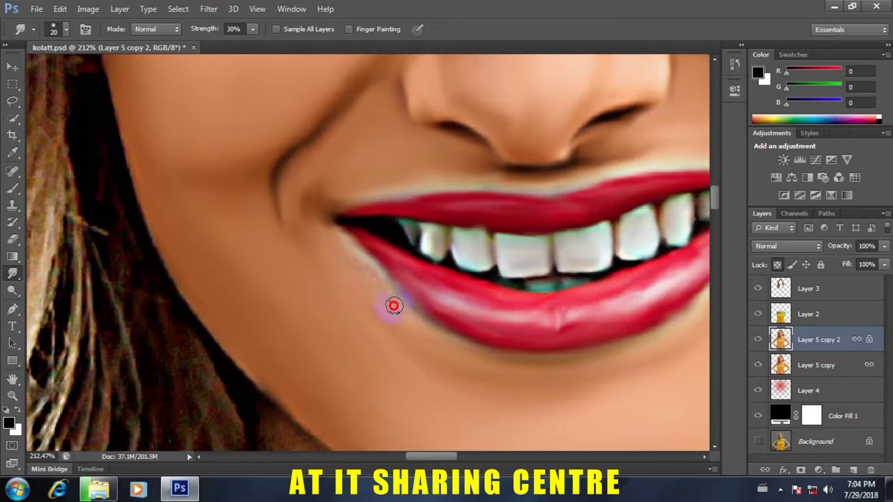
{"action": "left_click_drag", "start_coordinate": [382, 301], "coordinate": [464, 351]}
{"action": "left_click_drag", "start_coordinate": [366, 266], "coordinate": [327, 226]}
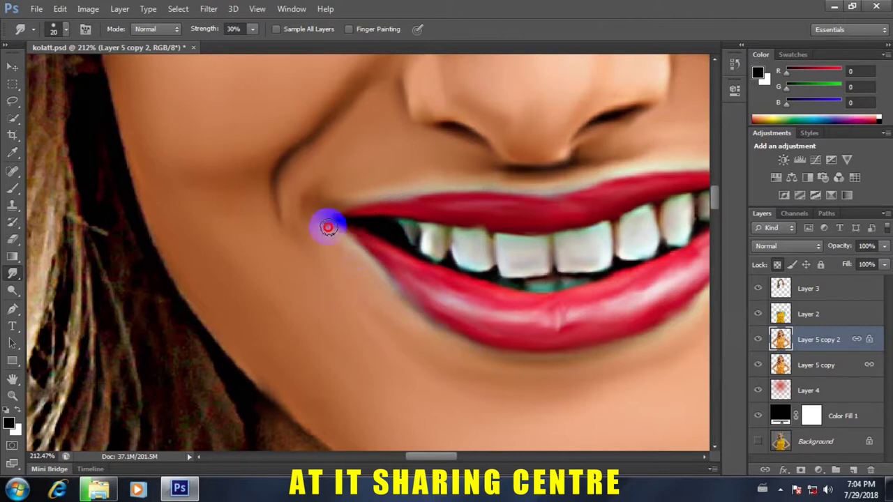
{"action": "mouse_move", "coordinate": [351, 256]}
{"action": "left_mouse_down"}
{"action": "mouse_move", "coordinate": [339, 197]}
{"action": "mouse_move", "coordinate": [334, 225]}
{"action": "left_mouse_up"}
{"action": "mouse_move", "coordinate": [411, 318]}
{"action": "left_mouse_down"}
{"action": "mouse_move", "coordinate": [514, 356]}
{"action": "mouse_move", "coordinate": [560, 356]}
{"action": "mouse_move", "coordinate": [666, 328]}
{"action": "left_mouse_up"}
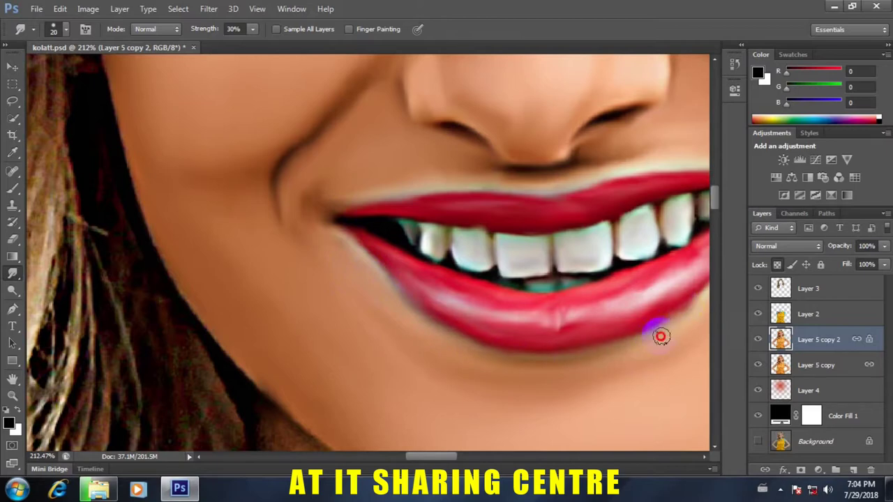
{"action": "scroll", "coordinate": [295, 258], "scroll_direction": "down", "scroll_amount": 5}
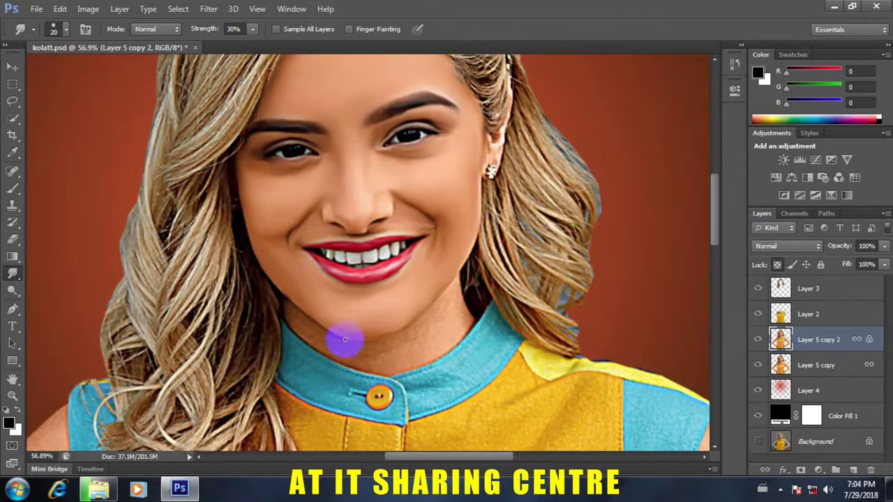
{"action": "scroll", "coordinate": [344, 339], "scroll_direction": "down", "scroll_amount": 2}
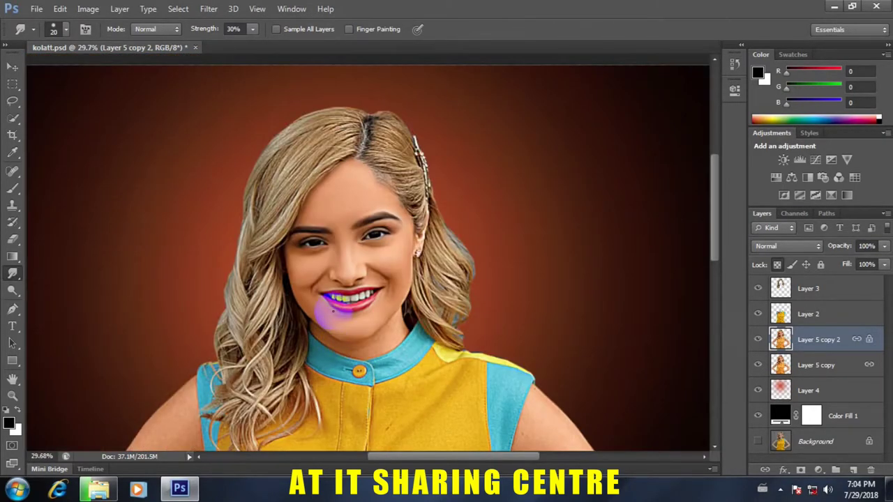
{"action": "scroll", "coordinate": [349, 307], "scroll_direction": "down", "scroll_amount": 2}
{"action": "scroll", "coordinate": [371, 170], "scroll_direction": "up", "scroll_amount": 4}
{"action": "scroll", "coordinate": [462, 309], "scroll_direction": "up", "scroll_amount": 2}
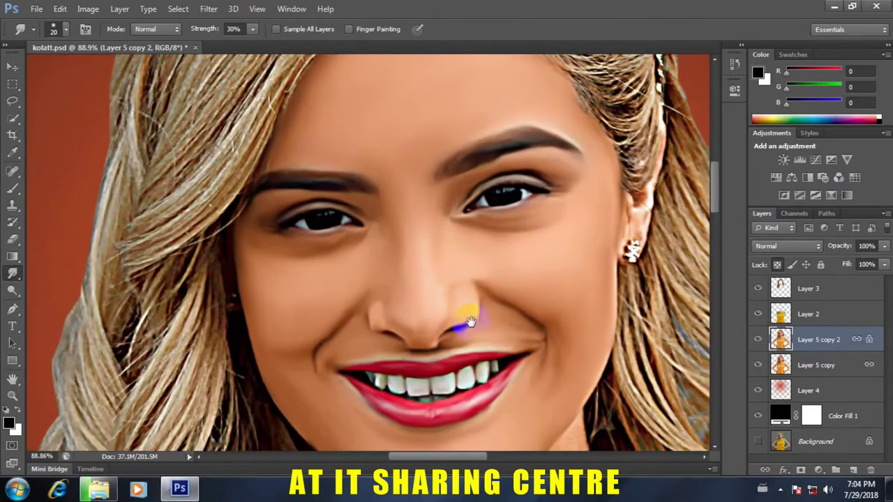
{"action": "scroll", "coordinate": [428, 194], "scroll_direction": "up", "scroll_amount": 2}
{"action": "scroll", "coordinate": [429, 323], "scroll_direction": "up", "scroll_amount": 2}
{"action": "scroll", "coordinate": [420, 341], "scroll_direction": "up", "scroll_amount": 1}
{"action": "mouse_move", "coordinate": [419, 341]}
{"action": "left_mouse_down"}
{"action": "mouse_move", "coordinate": [428, 209]}
{"action": "mouse_move", "coordinate": [428, 239]}
{"action": "left_mouse_up"}
{"action": "scroll", "coordinate": [425, 265], "scroll_direction": "down", "scroll_amount": 1}
{"action": "scroll", "coordinate": [427, 268], "scroll_direction": "up", "scroll_amount": 1}
{"action": "key", "text": "bracketright"}
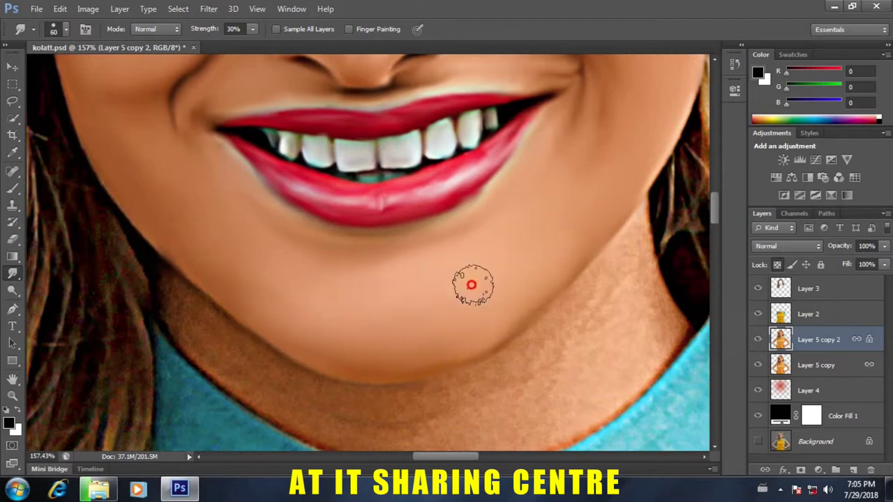
Blend skin over the hair edge beside the neck, then smudge the neck down to the collar.
{"action": "scroll", "coordinate": [365, 329], "scroll_direction": "down", "scroll_amount": 3}
{"action": "scroll", "coordinate": [453, 303], "scroll_direction": "up", "scroll_amount": 3}
{"action": "left_click_drag", "start_coordinate": [516, 421], "coordinate": [475, 277]}
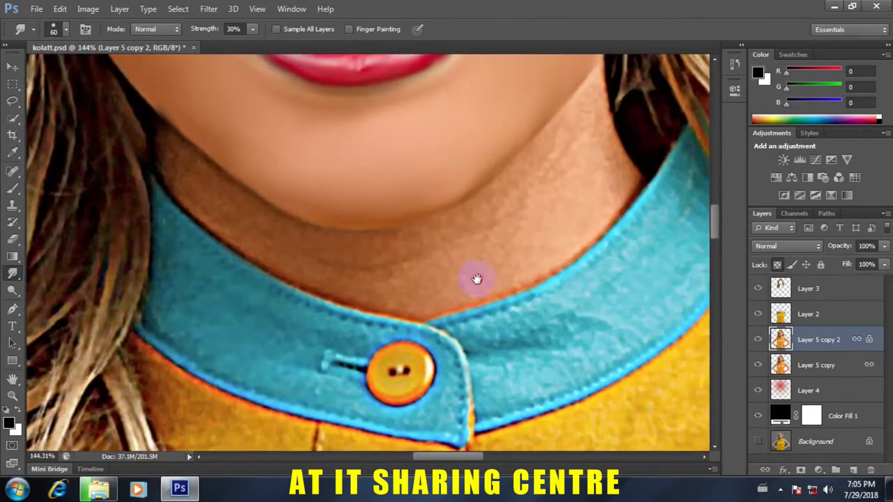
{"action": "scroll", "coordinate": [570, 182], "scroll_direction": "up", "scroll_amount": 1}
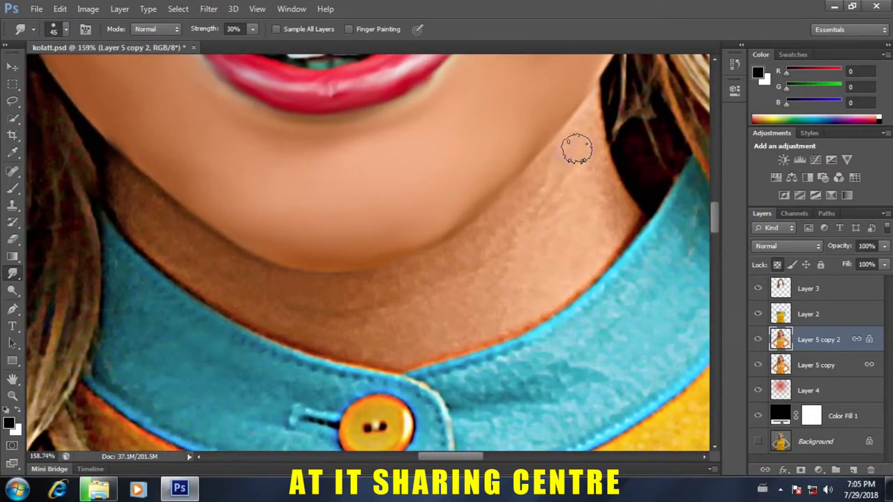
{"action": "mouse_move", "coordinate": [590, 164]}
{"action": "left_mouse_down"}
{"action": "mouse_move", "coordinate": [629, 240]}
{"action": "mouse_move", "coordinate": [572, 293]}
{"action": "left_mouse_up"}
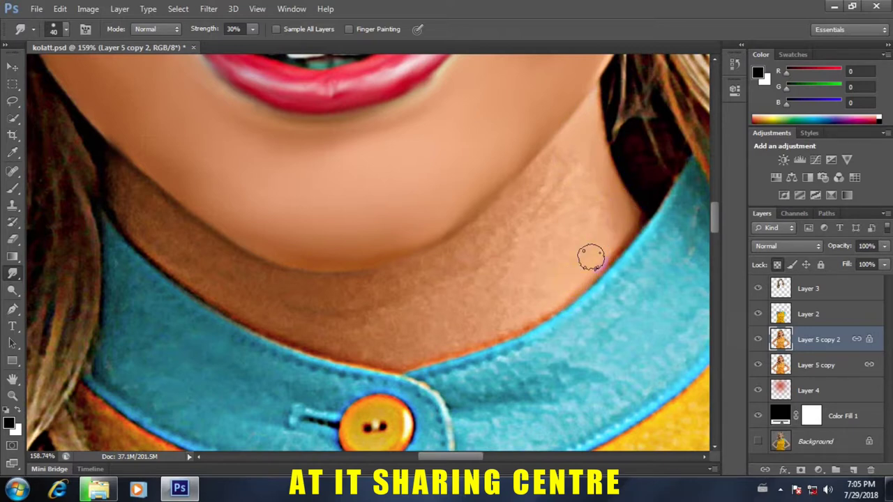
{"action": "key", "text": "]"}
{"action": "mouse_move", "coordinate": [591, 254]}
{"action": "left_mouse_down"}
{"action": "mouse_move", "coordinate": [568, 213]}
{"action": "mouse_move", "coordinate": [571, 179]}
{"action": "mouse_move", "coordinate": [516, 237]}
{"action": "mouse_move", "coordinate": [536, 198]}
{"action": "mouse_move", "coordinate": [514, 195]}
{"action": "mouse_move", "coordinate": [470, 244]}
{"action": "mouse_move", "coordinate": [543, 224]}
{"action": "left_mouse_up"}
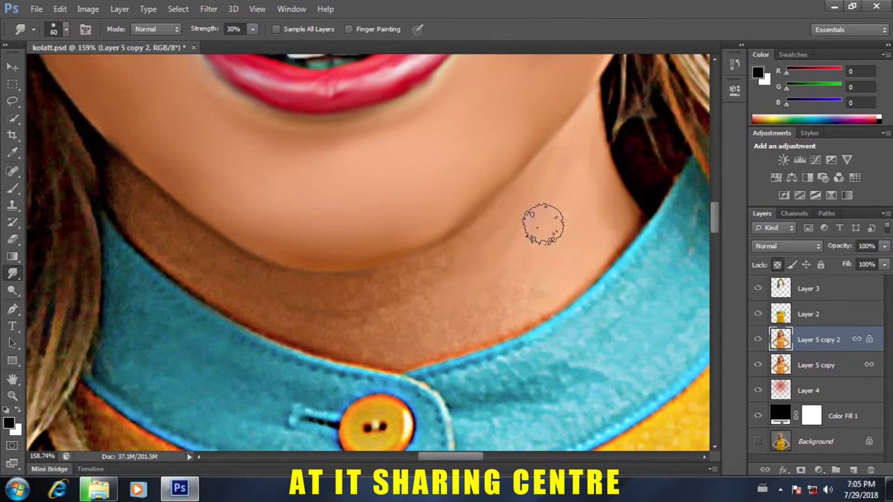
{"action": "mouse_move", "coordinate": [586, 155]}
{"action": "left_mouse_down"}
{"action": "mouse_move", "coordinate": [591, 203]}
{"action": "mouse_move", "coordinate": [516, 299]}
{"action": "mouse_move", "coordinate": [388, 355]}
{"action": "mouse_move", "coordinate": [362, 343]}
{"action": "mouse_move", "coordinate": [390, 314]}
{"action": "mouse_move", "coordinate": [261, 320]}
{"action": "mouse_move", "coordinate": [348, 342]}
{"action": "mouse_move", "coordinate": [183, 275]}
{"action": "mouse_move", "coordinate": [233, 295]}
{"action": "mouse_move", "coordinate": [129, 221]}
{"action": "mouse_move", "coordinate": [125, 191]}
{"action": "mouse_move", "coordinate": [199, 251]}
{"action": "mouse_move", "coordinate": [135, 187]}
{"action": "mouse_move", "coordinate": [148, 239]}
{"action": "mouse_move", "coordinate": [279, 305]}
{"action": "mouse_move", "coordinate": [279, 282]}
{"action": "mouse_move", "coordinate": [373, 295]}
{"action": "mouse_move", "coordinate": [339, 313]}
{"action": "mouse_move", "coordinate": [444, 333]}
{"action": "mouse_move", "coordinate": [404, 321]}
{"action": "mouse_move", "coordinate": [255, 315]}
{"action": "mouse_move", "coordinate": [169, 284]}
{"action": "left_mouse_up"}
Smooth the right neckline, the jawline toward the chin and the neck above the collar.
{"action": "left_click", "coordinate": [542, 315]}
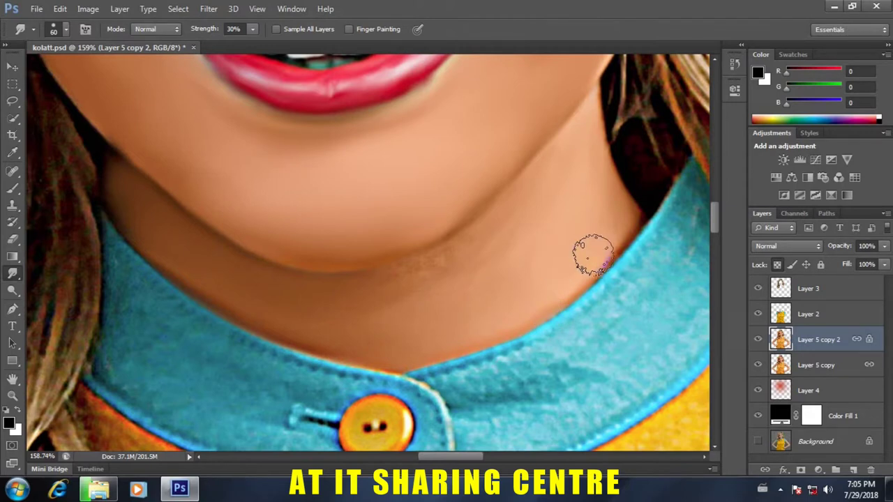
{"action": "left_click_drag", "start_coordinate": [537, 207], "coordinate": [557, 192]}
{"action": "mouse_move", "coordinate": [571, 161]}
{"action": "left_mouse_down"}
{"action": "mouse_move", "coordinate": [493, 207]}
{"action": "mouse_move", "coordinate": [413, 277]}
{"action": "mouse_move", "coordinate": [303, 295]}
{"action": "mouse_move", "coordinate": [367, 291]}
{"action": "mouse_move", "coordinate": [421, 275]}
{"action": "mouse_move", "coordinate": [480, 279]}
{"action": "mouse_move", "coordinate": [602, 215]}
{"action": "mouse_move", "coordinate": [618, 255]}
{"action": "mouse_move", "coordinate": [629, 223]}
{"action": "mouse_move", "coordinate": [604, 186]}
{"action": "mouse_move", "coordinate": [612, 149]}
{"action": "mouse_move", "coordinate": [598, 145]}
{"action": "mouse_move", "coordinate": [530, 203]}
{"action": "mouse_move", "coordinate": [578, 124]}
{"action": "mouse_move", "coordinate": [478, 237]}
{"action": "mouse_move", "coordinate": [359, 299]}
{"action": "mouse_move", "coordinate": [269, 285]}
{"action": "left_mouse_up"}
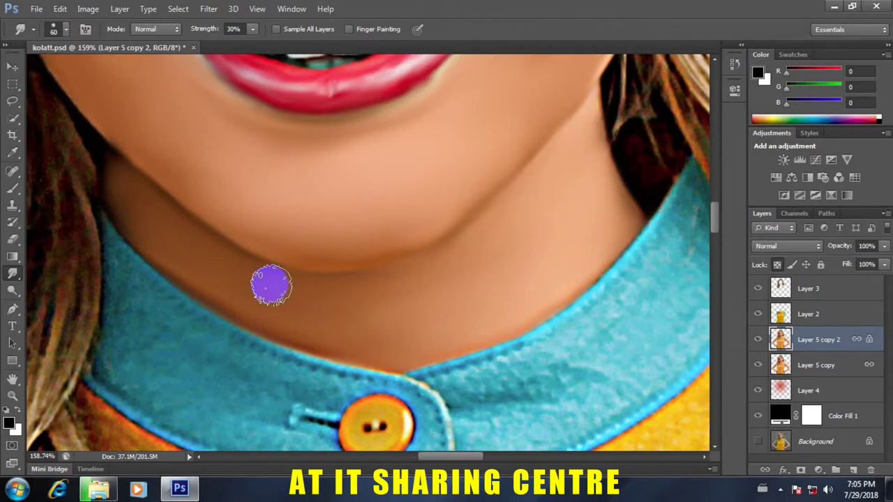
{"action": "mouse_move", "coordinate": [447, 265]}
{"action": "left_mouse_down"}
{"action": "mouse_move", "coordinate": [337, 296]}
{"action": "mouse_move", "coordinate": [185, 247]}
{"action": "mouse_move", "coordinate": [197, 237]}
{"action": "mouse_move", "coordinate": [285, 267]}
{"action": "mouse_move", "coordinate": [395, 272]}
{"action": "mouse_move", "coordinate": [504, 205]}
{"action": "mouse_move", "coordinate": [398, 325]}
{"action": "mouse_move", "coordinate": [235, 306]}
{"action": "left_mouse_up"}
{"action": "mouse_move", "coordinate": [457, 364]}
{"action": "left_mouse_down"}
{"action": "mouse_move", "coordinate": [88, 233]}
{"action": "mouse_move", "coordinate": [207, 255]}
{"action": "mouse_move", "coordinate": [132, 193]}
{"action": "mouse_move", "coordinate": [408, 274]}
{"action": "mouse_move", "coordinate": [438, 261]}
{"action": "left_mouse_up"}
{"action": "scroll", "coordinate": [425, 275], "scroll_direction": "down", "scroll_amount": 3}
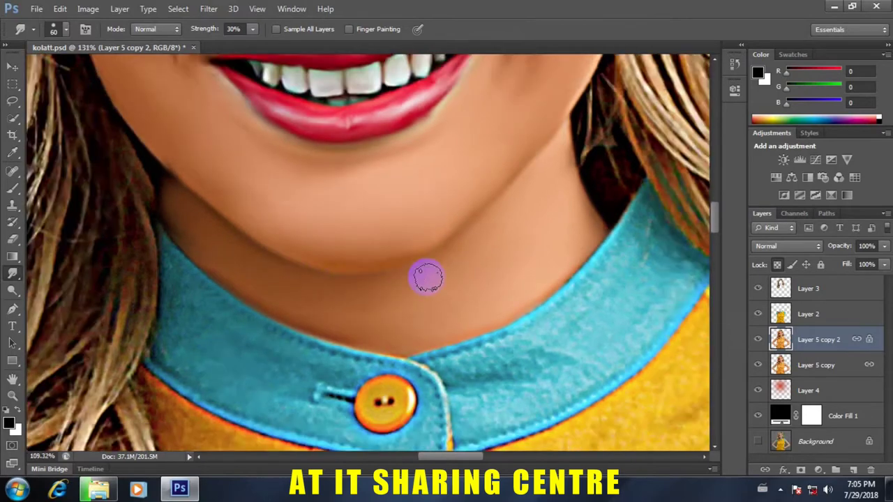
{"action": "scroll", "coordinate": [433, 273], "scroll_direction": "down", "scroll_amount": 3}
{"action": "scroll", "coordinate": [432, 273], "scroll_direction": "up", "scroll_amount": 6}
{"action": "scroll", "coordinate": [446, 284], "scroll_direction": "up", "scroll_amount": 1}
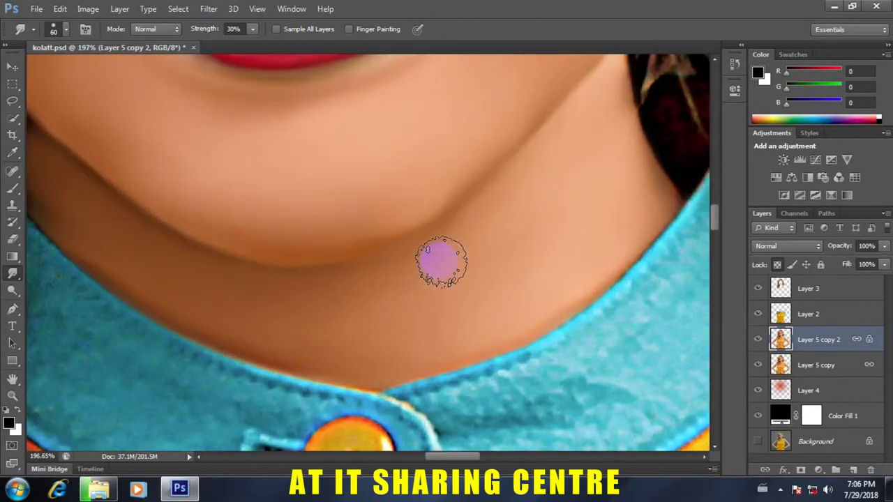
Soften the neck edge and collar-edge skin, and smooth across the left side of the neck.
{"action": "mouse_move", "coordinate": [472, 247]}
{"action": "left_mouse_down"}
{"action": "mouse_move", "coordinate": [400, 290]}
{"action": "mouse_move", "coordinate": [359, 295]}
{"action": "mouse_move", "coordinate": [478, 239]}
{"action": "mouse_move", "coordinate": [315, 309]}
{"action": "mouse_move", "coordinate": [473, 239]}
{"action": "mouse_move", "coordinate": [387, 283]}
{"action": "mouse_move", "coordinate": [505, 247]}
{"action": "left_mouse_up"}
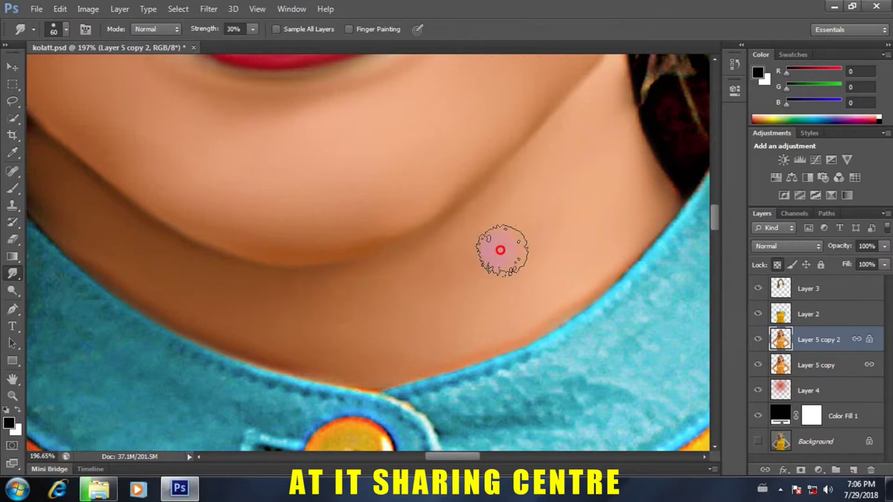
{"action": "mouse_move", "coordinate": [617, 160]}
{"action": "left_mouse_down"}
{"action": "mouse_move", "coordinate": [615, 127]}
{"action": "mouse_move", "coordinate": [638, 207]}
{"action": "mouse_move", "coordinate": [495, 342]}
{"action": "mouse_move", "coordinate": [566, 296]}
{"action": "left_mouse_up"}
{"action": "mouse_move", "coordinate": [318, 398]}
{"action": "left_mouse_down"}
{"action": "mouse_move", "coordinate": [205, 343]}
{"action": "mouse_move", "coordinate": [299, 364]}
{"action": "mouse_move", "coordinate": [418, 409]}
{"action": "left_mouse_up"}
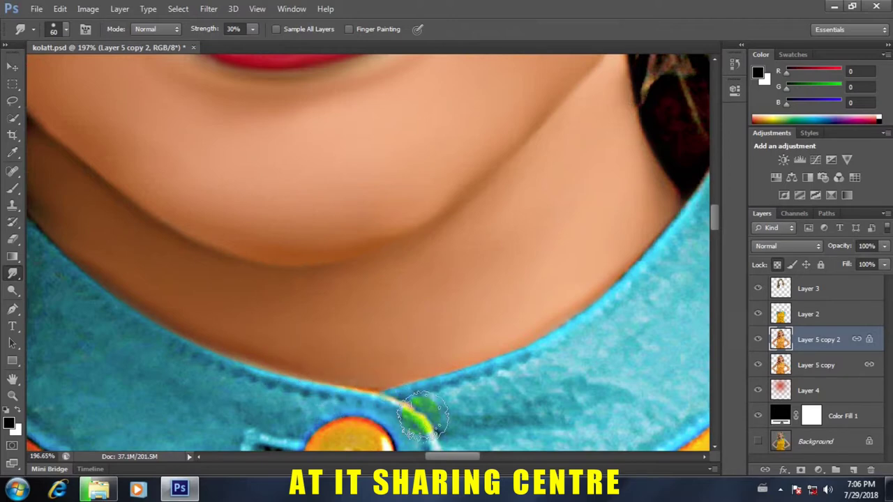
{"action": "left_click", "coordinate": [361, 319]}
{"action": "left_click_drag", "start_coordinate": [361, 320], "coordinate": [79, 209]}
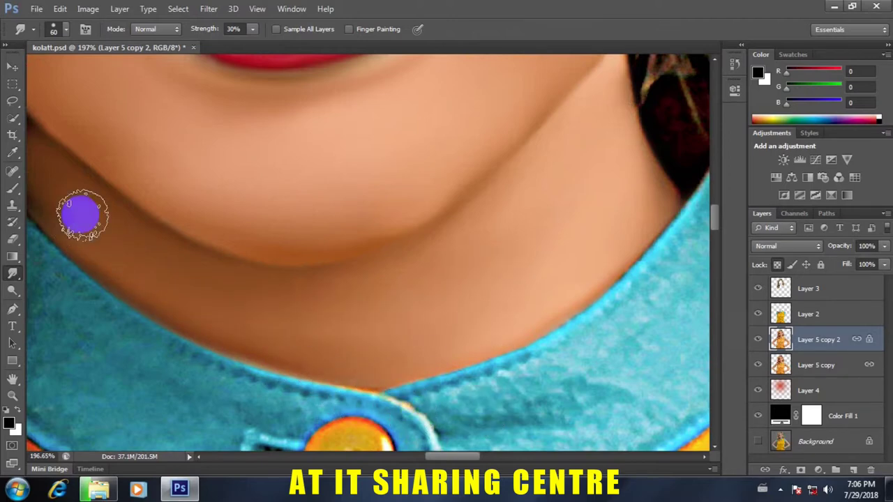
{"action": "scroll", "coordinate": [80, 209], "scroll_direction": "down", "scroll_amount": 5}
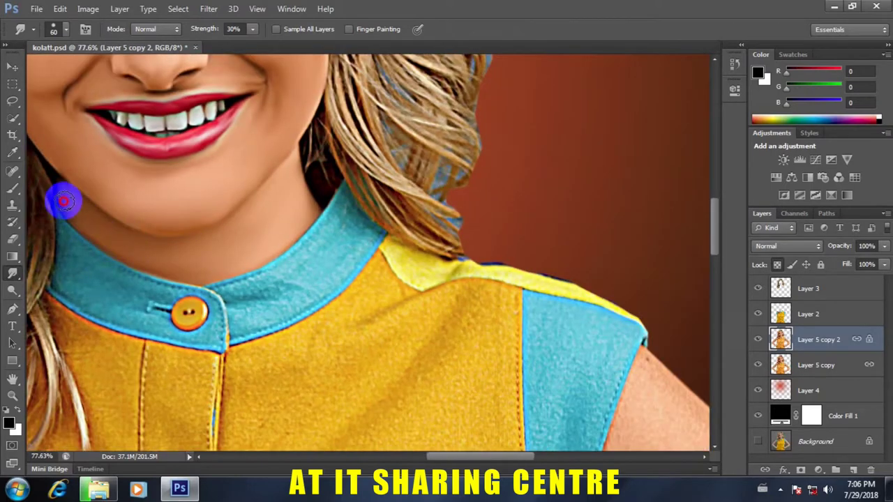
{"action": "left_click", "coordinate": [218, 231]}
Dab and smudge the jaw skin toward the chin.
{"action": "scroll", "coordinate": [235, 205], "scroll_direction": "down", "scroll_amount": 2}
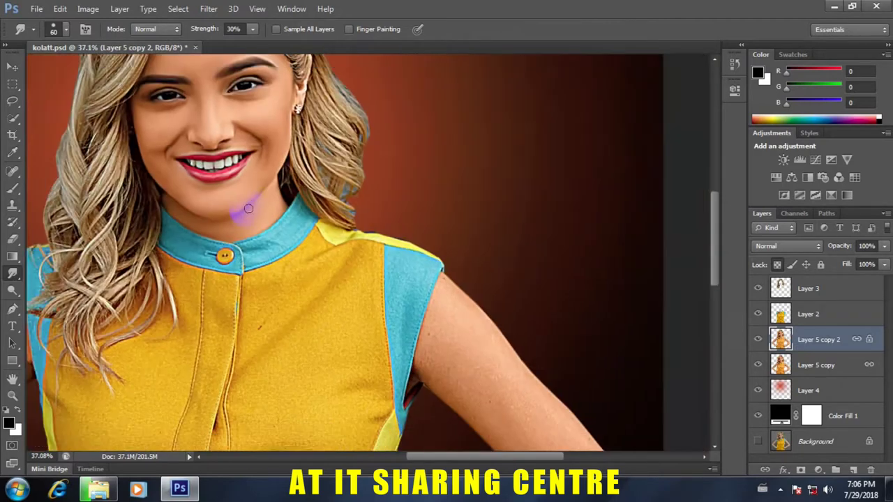
{"action": "scroll", "coordinate": [231, 214], "scroll_direction": "up", "scroll_amount": 2}
{"action": "scroll", "coordinate": [231, 225], "scroll_direction": "up", "scroll_amount": 2}
{"action": "left_click_drag", "start_coordinate": [91, 192], "coordinate": [230, 177]}
{"action": "left_click", "coordinate": [225, 159]}
{"action": "left_click", "coordinate": [290, 222]}
{"action": "left_click_drag", "start_coordinate": [290, 222], "coordinate": [488, 199]}
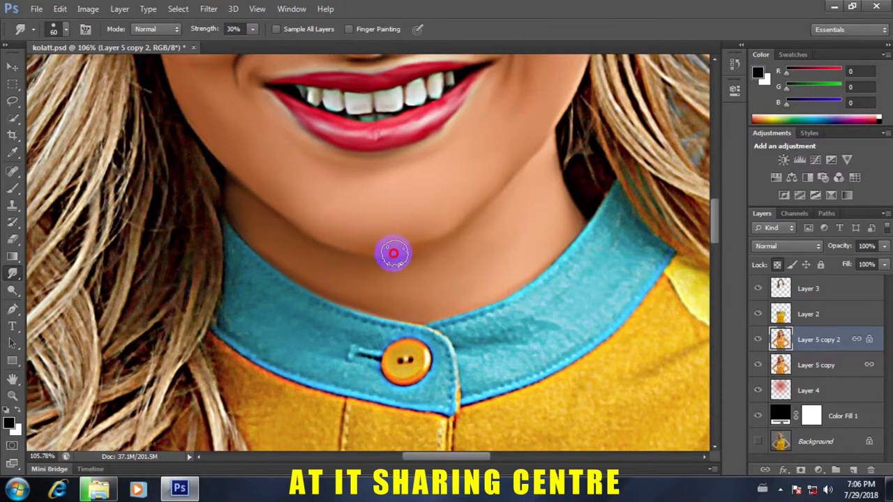
With a smaller brush, smooth the ear edge from the lobe up to the top of the ear.
{"action": "scroll", "coordinate": [484, 153], "scroll_direction": "down", "scroll_amount": 10}
{"action": "scroll", "coordinate": [464, 185], "scroll_direction": "down", "scroll_amount": 3}
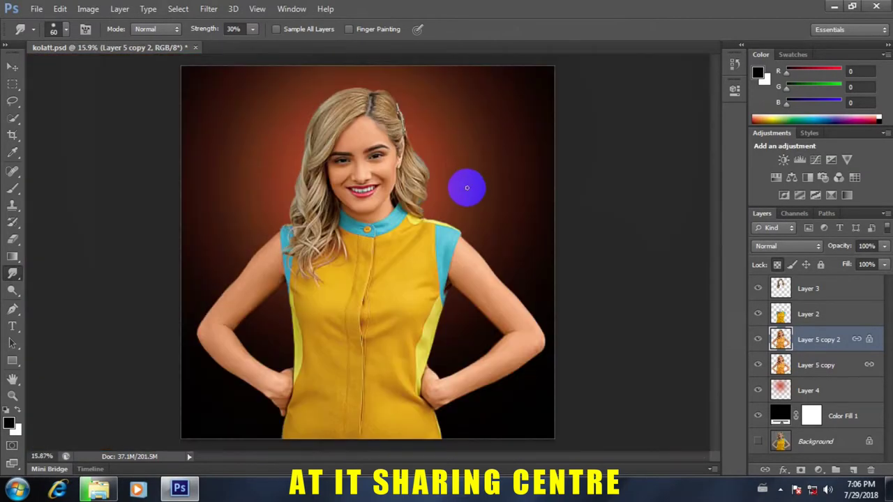
{"action": "scroll", "coordinate": [376, 335], "scroll_direction": "up", "scroll_amount": 3}
{"action": "scroll", "coordinate": [397, 192], "scroll_direction": "up", "scroll_amount": 4}
{"action": "scroll", "coordinate": [455, 428], "scroll_direction": "up", "scroll_amount": 3}
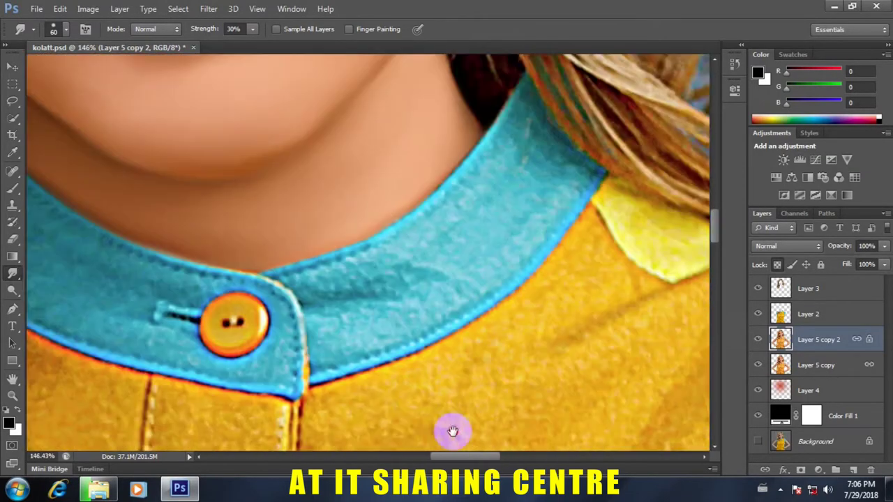
{"action": "scroll", "coordinate": [370, 378], "scroll_direction": "up", "scroll_amount": 3}
{"action": "scroll", "coordinate": [472, 299], "scroll_direction": "up", "scroll_amount": 2}
{"action": "scroll", "coordinate": [374, 273], "scroll_direction": "up", "scroll_amount": 3}
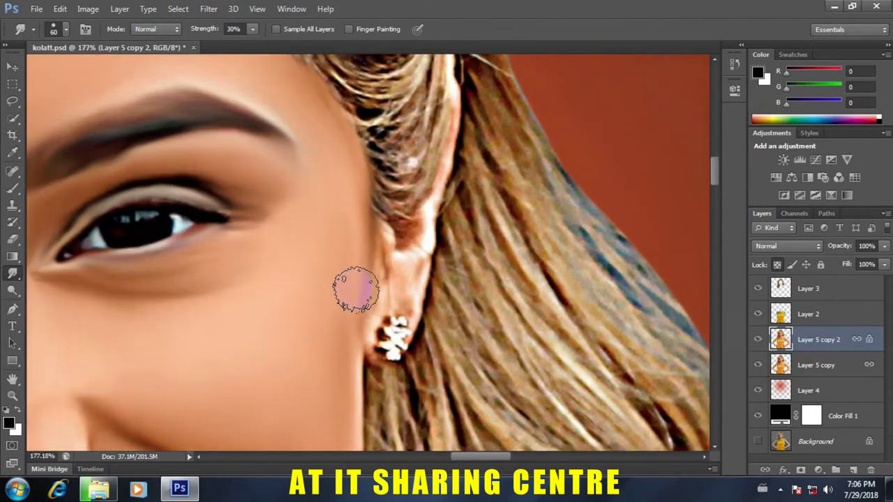
{"action": "key", "text": "bracketleft"}
{"action": "left_click_drag", "start_coordinate": [380, 230], "coordinate": [386, 257]}
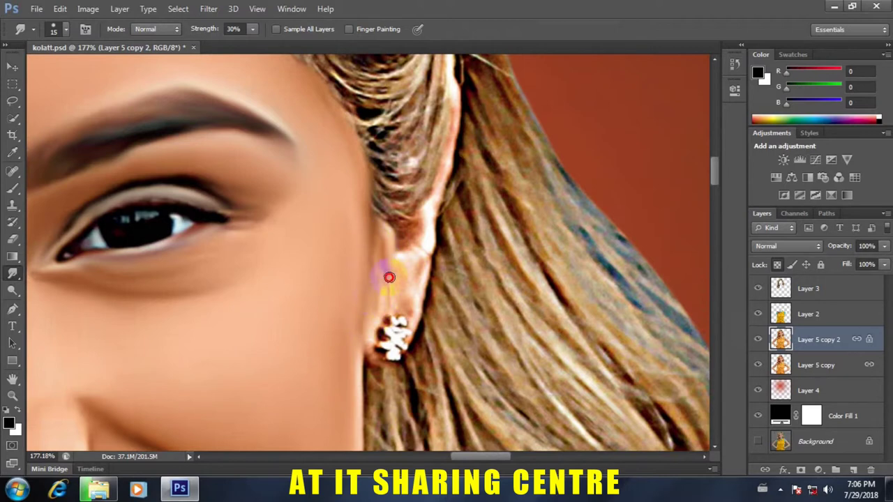
{"action": "scroll", "coordinate": [395, 294], "scroll_direction": "up", "scroll_amount": 1}
{"action": "key", "text": "bracketright"}
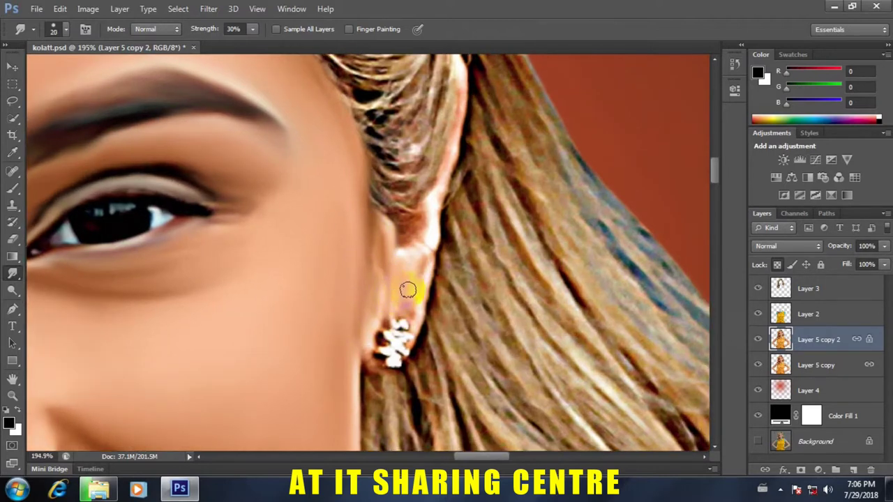
{"action": "mouse_move", "coordinate": [408, 300]}
{"action": "left_mouse_down"}
{"action": "mouse_move", "coordinate": [407, 238]}
{"action": "mouse_move", "coordinate": [431, 192]}
{"action": "left_mouse_up"}
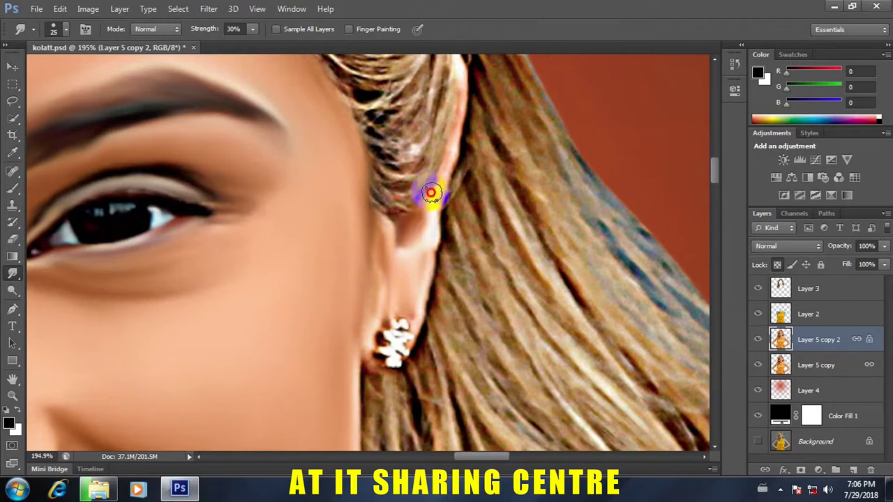
{"action": "mouse_move", "coordinate": [442, 161]}
{"action": "left_mouse_down"}
{"action": "mouse_move", "coordinate": [460, 94]}
{"action": "mouse_move", "coordinate": [456, 63]}
{"action": "mouse_move", "coordinate": [403, 384]}
{"action": "left_mouse_up"}
{"action": "scroll", "coordinate": [460, 96], "scroll_direction": "down", "scroll_amount": 4}
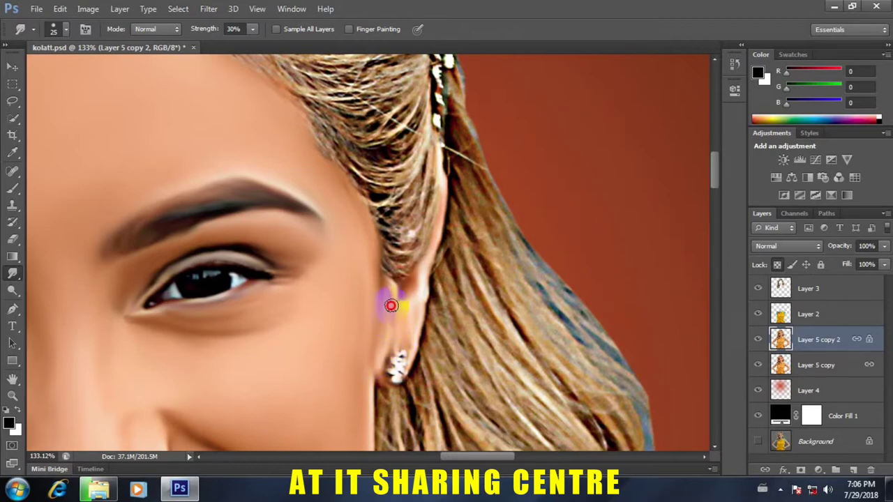
Enlarge the Smudge brush and smooth the upper arm from the shoulder to the armpit.
{"action": "scroll", "coordinate": [416, 335], "scroll_direction": "down", "scroll_amount": 2}
{"action": "scroll", "coordinate": [417, 335], "scroll_direction": "down", "scroll_amount": 1}
{"action": "scroll", "coordinate": [416, 335], "scroll_direction": "down", "scroll_amount": 1}
{"action": "scroll", "coordinate": [377, 341], "scroll_direction": "up", "scroll_amount": 2}
{"action": "scroll", "coordinate": [377, 341], "scroll_direction": "down", "scroll_amount": 5}
{"action": "scroll", "coordinate": [434, 194], "scroll_direction": "down", "scroll_amount": 5}
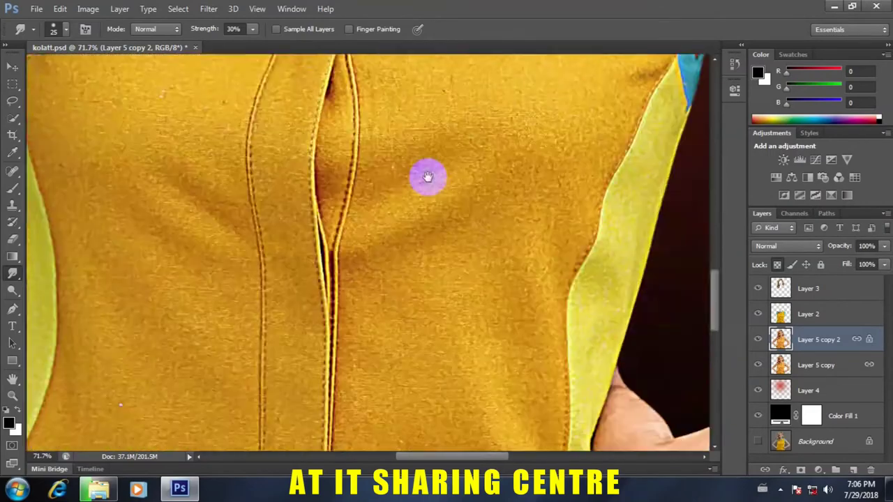
{"action": "scroll", "coordinate": [425, 175], "scroll_direction": "down", "scroll_amount": 4}
{"action": "scroll", "coordinate": [304, 358], "scroll_direction": "right", "scroll_amount": 3}
{"action": "scroll", "coordinate": [304, 359], "scroll_direction": "right", "scroll_amount": 2}
{"action": "scroll", "coordinate": [454, 223], "scroll_direction": "down", "scroll_amount": 1}
{"action": "scroll", "coordinate": [429, 272], "scroll_direction": "down", "scroll_amount": 1}
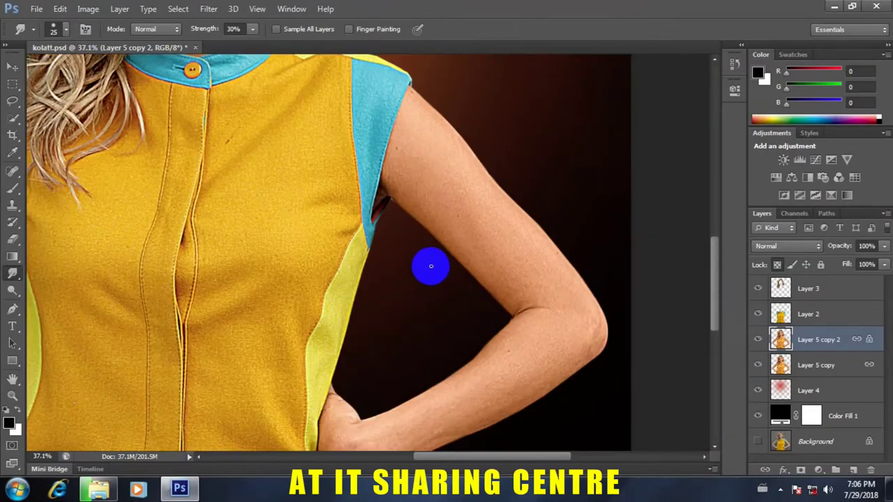
{"action": "scroll", "coordinate": [428, 263], "scroll_direction": "up", "scroll_amount": 2}
{"action": "scroll", "coordinate": [442, 213], "scroll_direction": "up", "scroll_amount": 1}
{"action": "scroll", "coordinate": [419, 390], "scroll_direction": "down", "scroll_amount": 2}
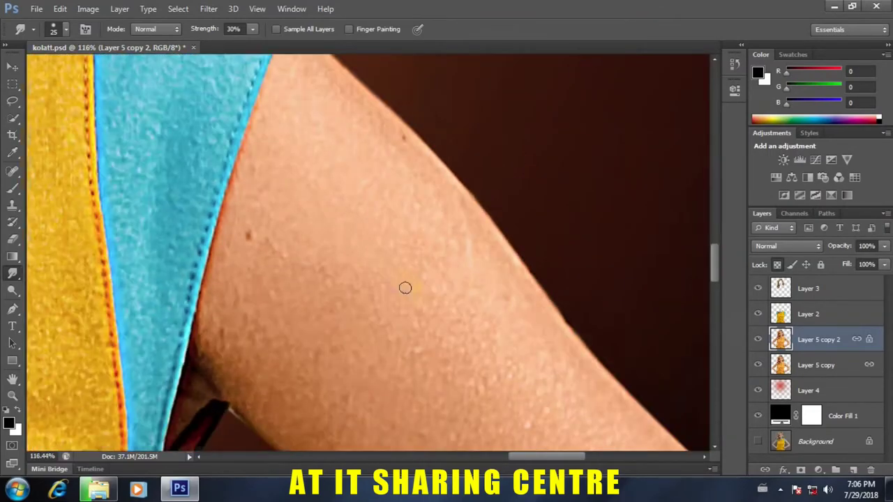
{"action": "scroll", "coordinate": [404, 289], "scroll_direction": "down", "scroll_amount": 1}
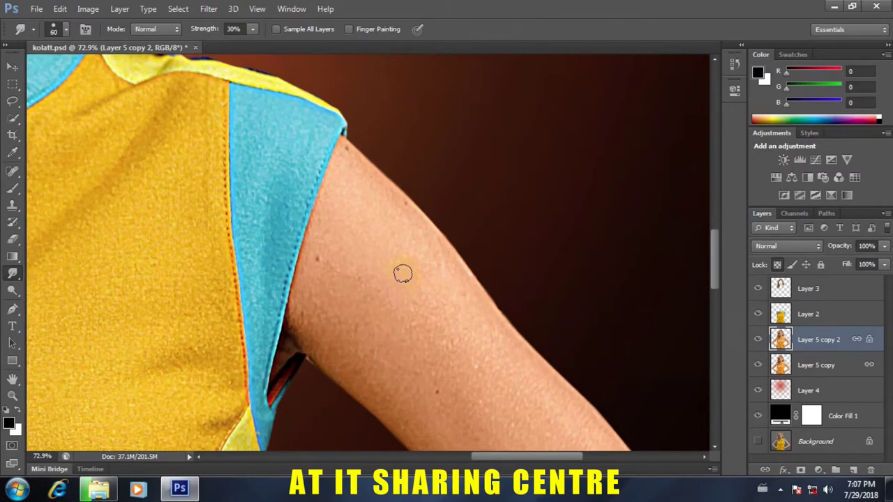
{"action": "key", "text": "bracketright"}
{"action": "key", "text": "bracketright"}
{"action": "key", "text": "bracketright"}
{"action": "left_click_drag", "start_coordinate": [425, 307], "coordinate": [410, 185]}
{"action": "scroll", "coordinate": [410, 185], "scroll_direction": "down", "scroll_amount": 3}
{"action": "key", "text": "bracketright"}
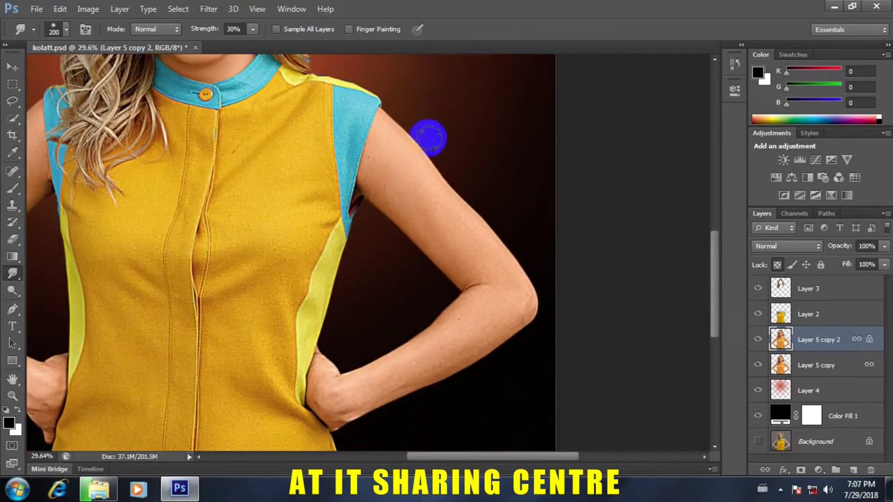
{"action": "left_click_drag", "start_coordinate": [387, 127], "coordinate": [414, 168]}
{"action": "mouse_move", "coordinate": [437, 201]}
{"action": "left_mouse_down"}
{"action": "mouse_move", "coordinate": [418, 215]}
{"action": "mouse_move", "coordinate": [422, 231]}
{"action": "mouse_move", "coordinate": [376, 171]}
{"action": "mouse_move", "coordinate": [377, 153]}
{"action": "mouse_move", "coordinate": [407, 241]}
{"action": "mouse_move", "coordinate": [381, 197]}
{"action": "mouse_move", "coordinate": [475, 248]}
{"action": "mouse_move", "coordinate": [436, 199]}
{"action": "mouse_move", "coordinate": [438, 174]}
{"action": "left_mouse_up"}
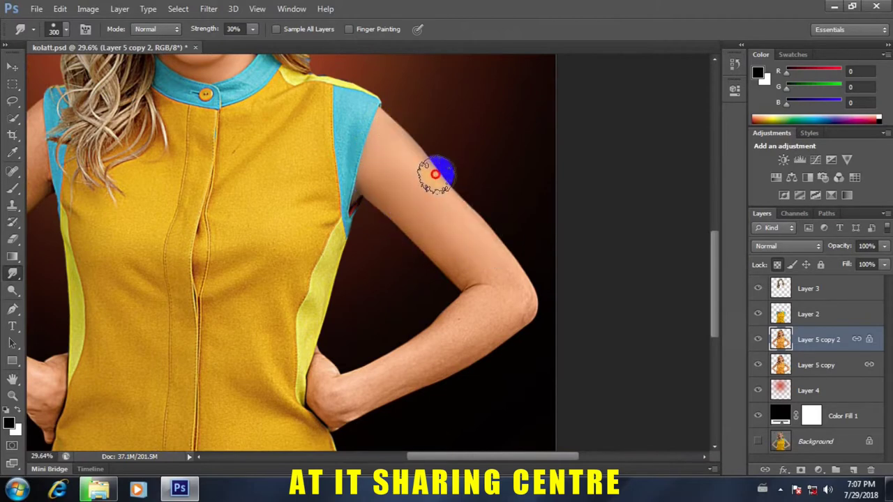
{"action": "scroll", "coordinate": [423, 153], "scroll_direction": "up", "scroll_amount": 1}
{"action": "left_click_drag", "start_coordinate": [391, 129], "coordinate": [461, 201]}
{"action": "left_click_drag", "start_coordinate": [459, 265], "coordinate": [387, 206]}
{"action": "mouse_move", "coordinate": [405, 154]}
{"action": "left_mouse_down"}
{"action": "mouse_move", "coordinate": [392, 120]}
{"action": "mouse_move", "coordinate": [362, 211]}
{"action": "mouse_move", "coordinate": [440, 228]}
{"action": "left_mouse_up"}
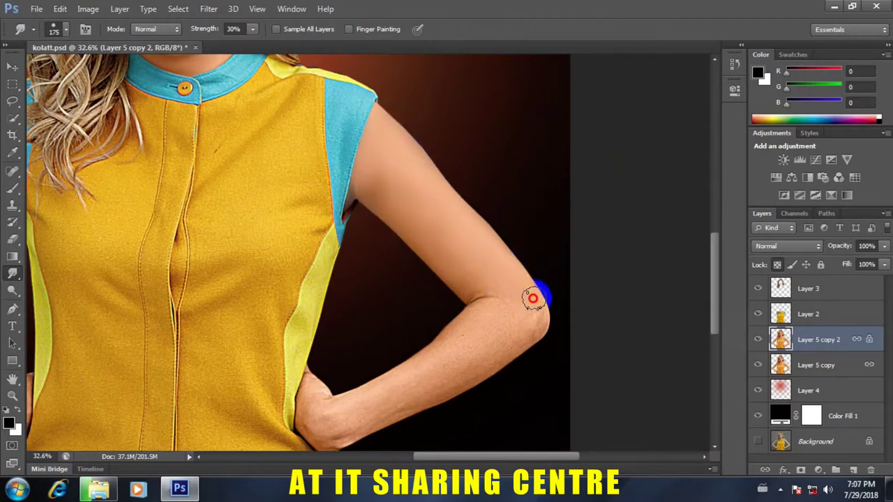
Smooth the outer elbow contour and the upper forearm edge toward the wrist.
{"action": "mouse_move", "coordinate": [532, 299]}
{"action": "left_mouse_down"}
{"action": "mouse_move", "coordinate": [532, 338]}
{"action": "mouse_move", "coordinate": [440, 387]}
{"action": "left_mouse_up"}
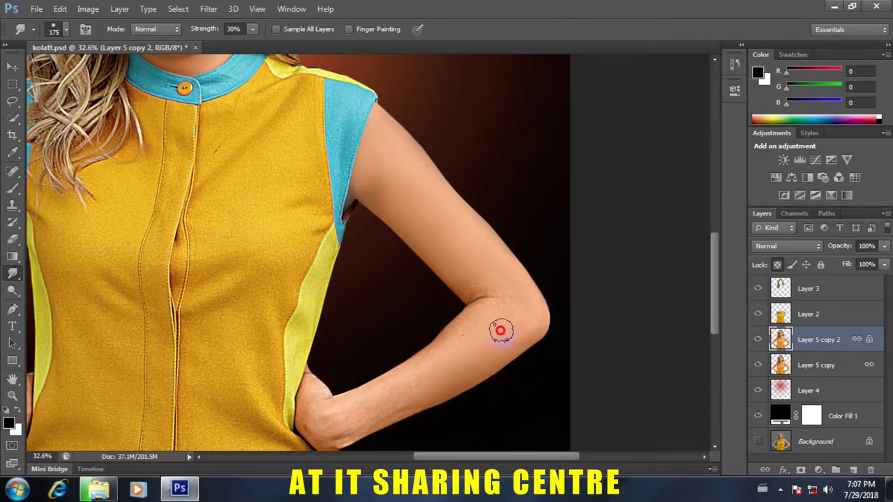
{"action": "left_click_drag", "start_coordinate": [483, 309], "coordinate": [431, 346]}
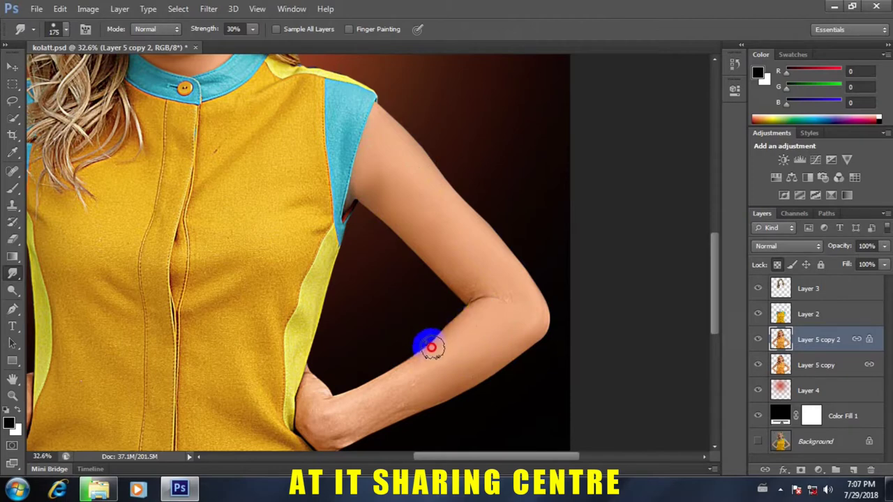
{"action": "mouse_move", "coordinate": [411, 355]}
{"action": "left_mouse_down"}
{"action": "mouse_move", "coordinate": [375, 394]}
{"action": "mouse_move", "coordinate": [388, 424]}
{"action": "mouse_move", "coordinate": [481, 372]}
{"action": "left_mouse_up"}
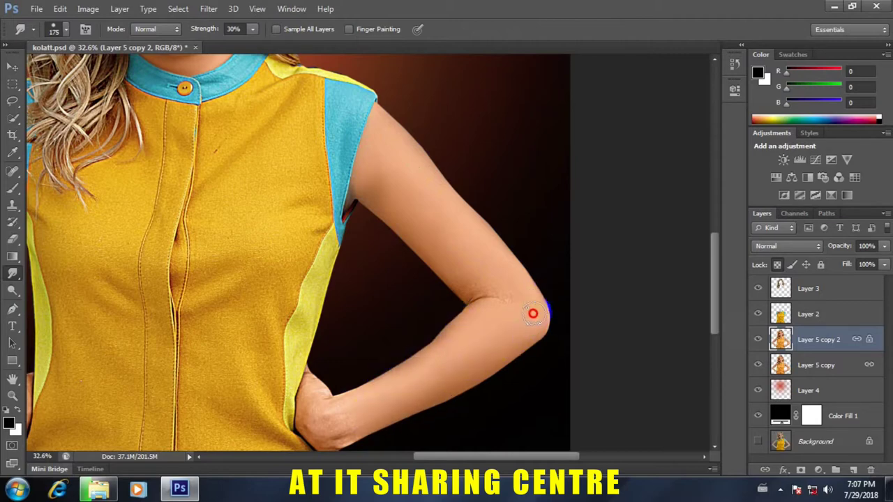
{"action": "mouse_move", "coordinate": [536, 311]}
{"action": "left_mouse_down"}
{"action": "mouse_move", "coordinate": [484, 364]}
{"action": "mouse_move", "coordinate": [506, 355]}
{"action": "left_mouse_up"}
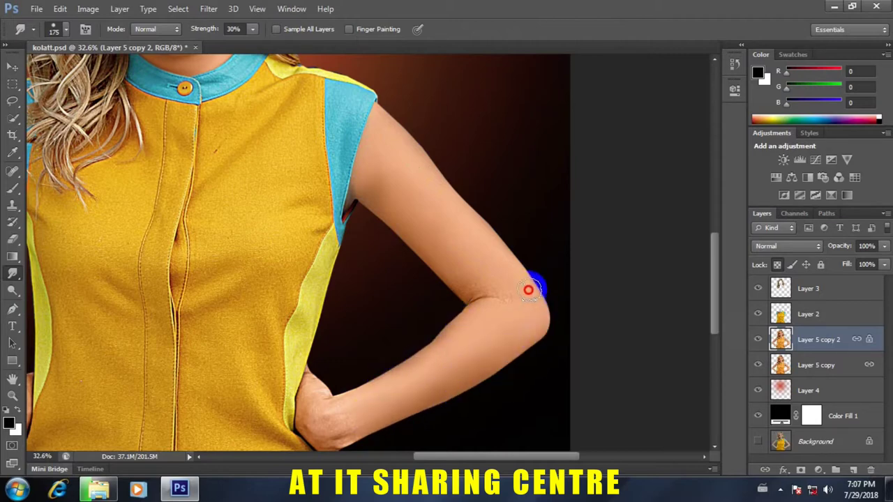
With a smaller brush, even out the inner upper-arm edge, elbow notch and crease.
{"action": "scroll", "coordinate": [477, 319], "scroll_direction": "up", "scroll_amount": 2}
{"action": "key", "text": "bracketleft"}
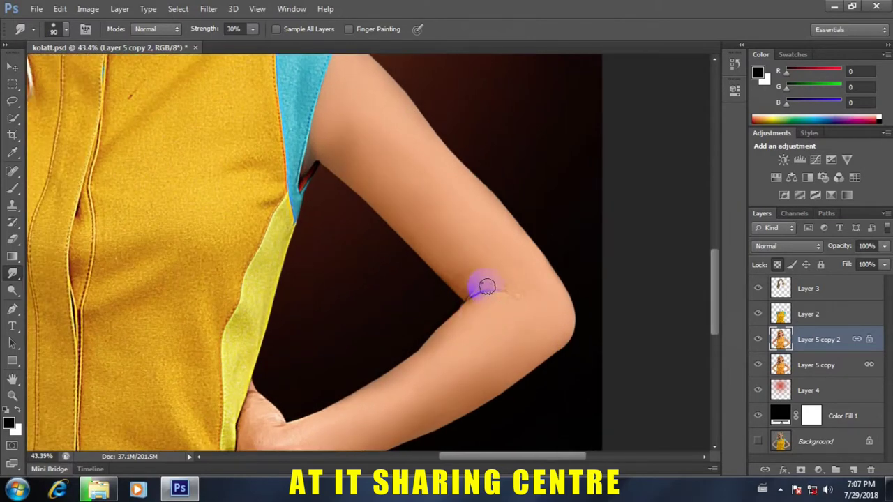
{"action": "left_click_drag", "start_coordinate": [470, 274], "coordinate": [423, 251]}
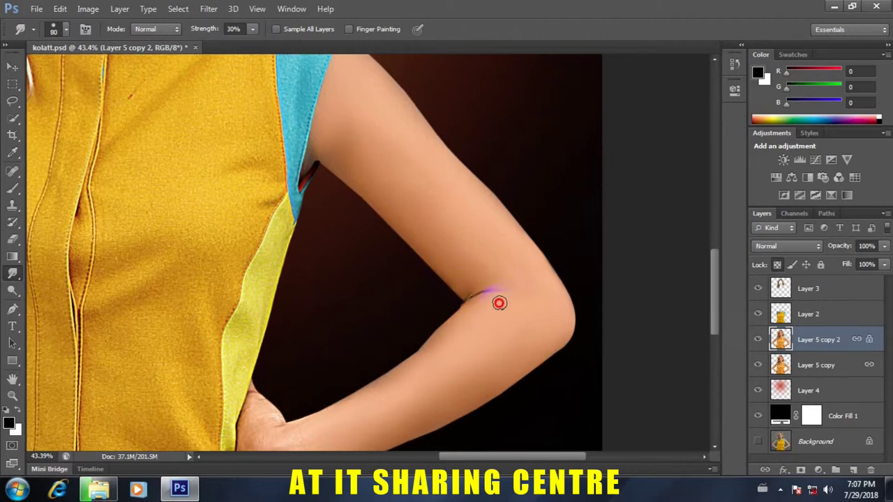
{"action": "scroll", "coordinate": [511, 300], "scroll_direction": "up", "scroll_amount": 2}
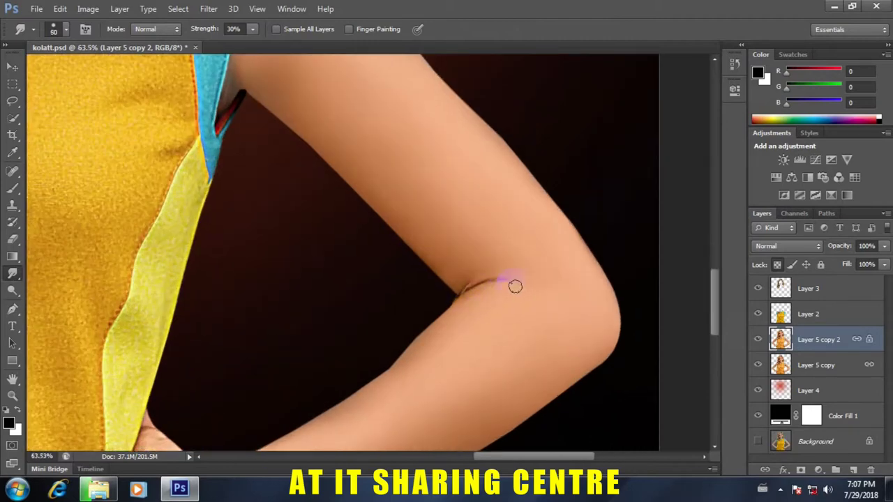
{"action": "mouse_move", "coordinate": [460, 296]}
{"action": "left_mouse_down"}
{"action": "mouse_move", "coordinate": [454, 291]}
{"action": "mouse_move", "coordinate": [528, 282]}
{"action": "mouse_move", "coordinate": [461, 272]}
{"action": "mouse_move", "coordinate": [516, 299]}
{"action": "left_mouse_up"}
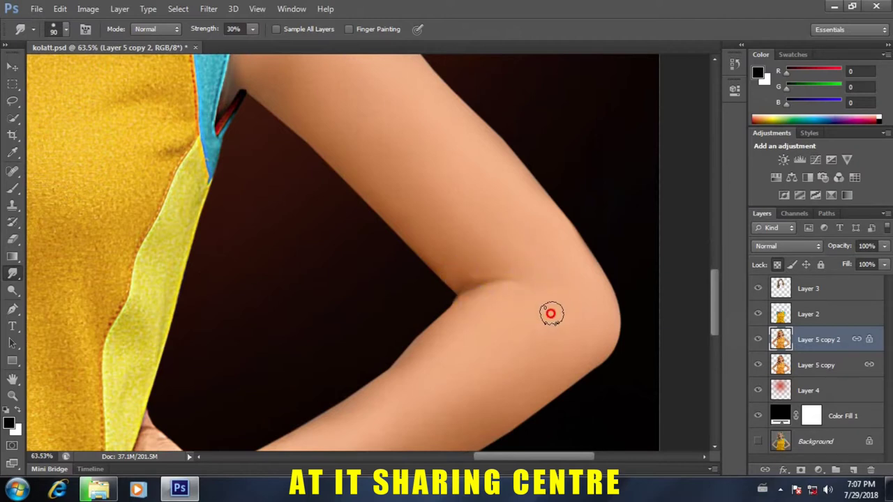
{"action": "mouse_move", "coordinate": [489, 249]}
{"action": "left_mouse_down"}
{"action": "mouse_move", "coordinate": [475, 259]}
{"action": "mouse_move", "coordinate": [538, 270]}
{"action": "left_mouse_up"}
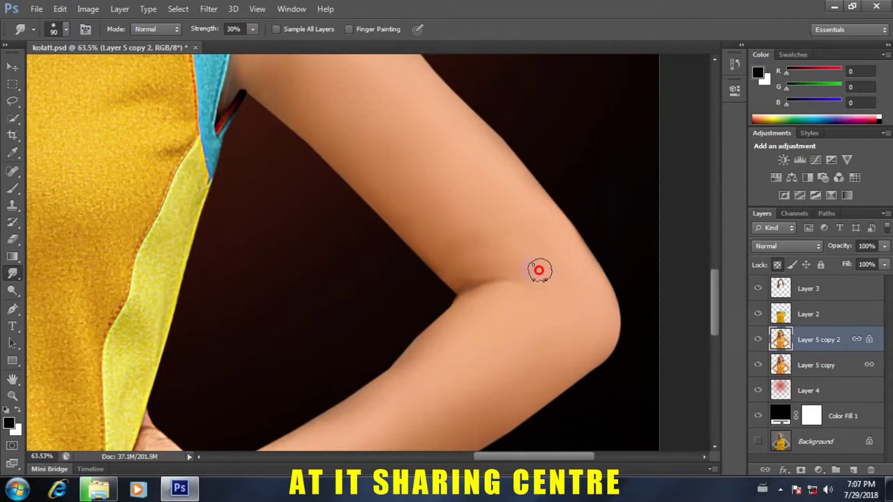
{"action": "mouse_move", "coordinate": [481, 237]}
{"action": "left_mouse_down"}
{"action": "mouse_move", "coordinate": [456, 243]}
{"action": "mouse_move", "coordinate": [524, 264]}
{"action": "left_mouse_up"}
Smooth the forearm down to the hand, where it meets the shirt at the waist.
{"action": "scroll", "coordinate": [462, 359], "scroll_direction": "down", "scroll_amount": 3}
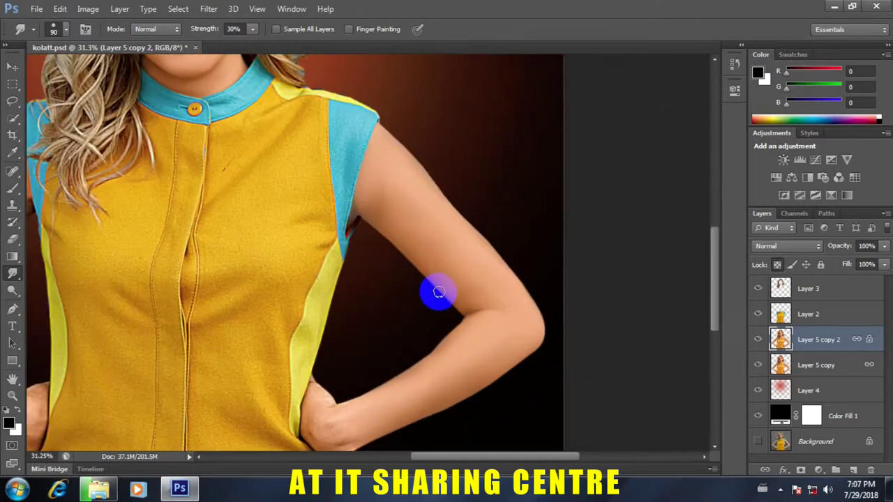
{"action": "scroll", "coordinate": [435, 293], "scroll_direction": "down", "scroll_amount": 2}
{"action": "scroll", "coordinate": [450, 349], "scroll_direction": "up", "scroll_amount": 3}
{"action": "scroll", "coordinate": [436, 343], "scroll_direction": "up", "scroll_amount": 1}
{"action": "left_click_drag", "start_coordinate": [439, 337], "coordinate": [454, 313]}
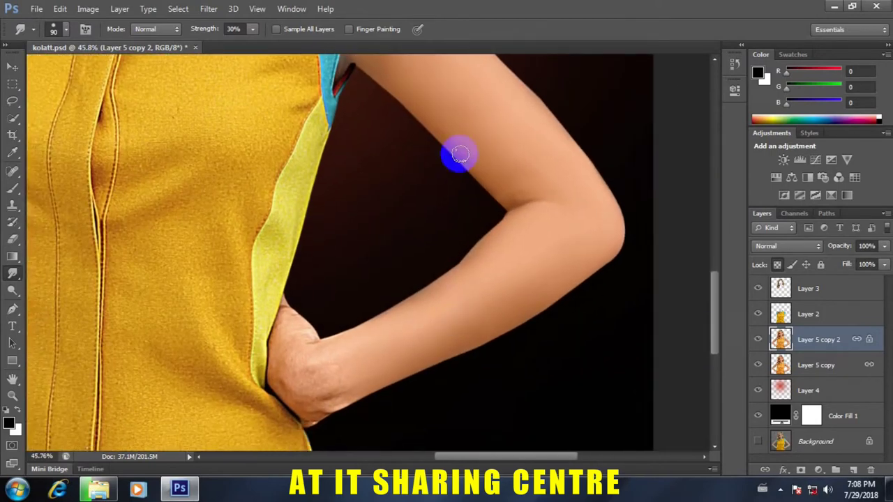
{"action": "left_click_drag", "start_coordinate": [522, 167], "coordinate": [479, 239]}
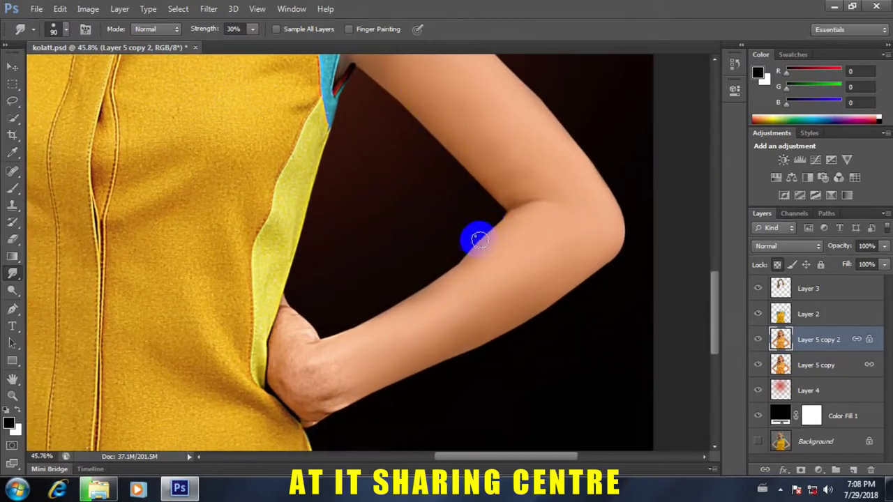
{"action": "mouse_move", "coordinate": [434, 354]}
{"action": "left_mouse_down"}
{"action": "mouse_move", "coordinate": [453, 279]}
{"action": "mouse_move", "coordinate": [363, 336]}
{"action": "left_mouse_up"}
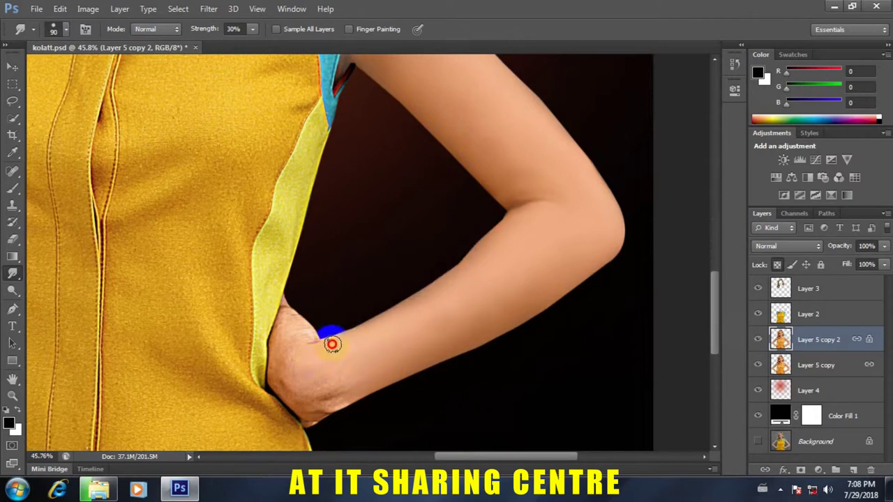
{"action": "mouse_move", "coordinate": [362, 384]}
{"action": "left_mouse_down"}
{"action": "mouse_move", "coordinate": [309, 414]}
{"action": "mouse_move", "coordinate": [272, 380]}
{"action": "mouse_move", "coordinate": [273, 341]}
{"action": "mouse_move", "coordinate": [295, 388]}
{"action": "mouse_move", "coordinate": [339, 408]}
{"action": "left_mouse_up"}
{"action": "scroll", "coordinate": [299, 334], "scroll_direction": "up", "scroll_amount": 2}
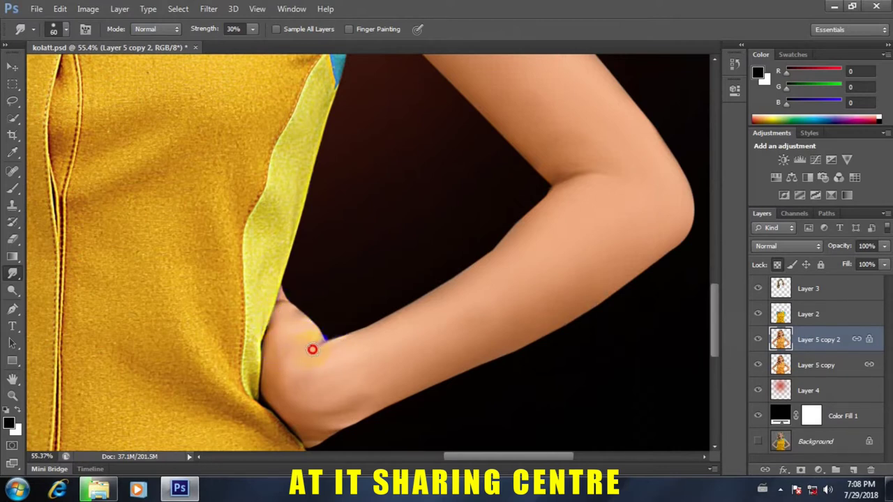
{"action": "mouse_move", "coordinate": [294, 312]}
{"action": "left_mouse_down"}
{"action": "mouse_move", "coordinate": [319, 319]}
{"action": "mouse_move", "coordinate": [288, 309]}
{"action": "left_mouse_up"}
{"action": "scroll", "coordinate": [298, 329], "scroll_direction": "down", "scroll_amount": 2}
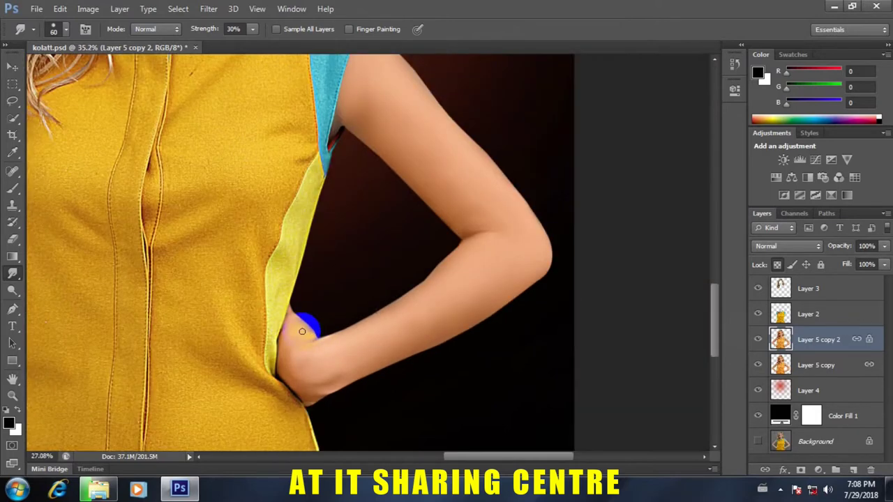
{"action": "scroll", "coordinate": [279, 343], "scroll_direction": "down", "scroll_amount": 3}
{"action": "scroll", "coordinate": [297, 342], "scroll_direction": "up", "scroll_amount": 3}
{"action": "left_click_drag", "start_coordinate": [297, 342], "coordinate": [372, 347]}
{"action": "scroll", "coordinate": [335, 205], "scroll_direction": "up", "scroll_amount": 1}
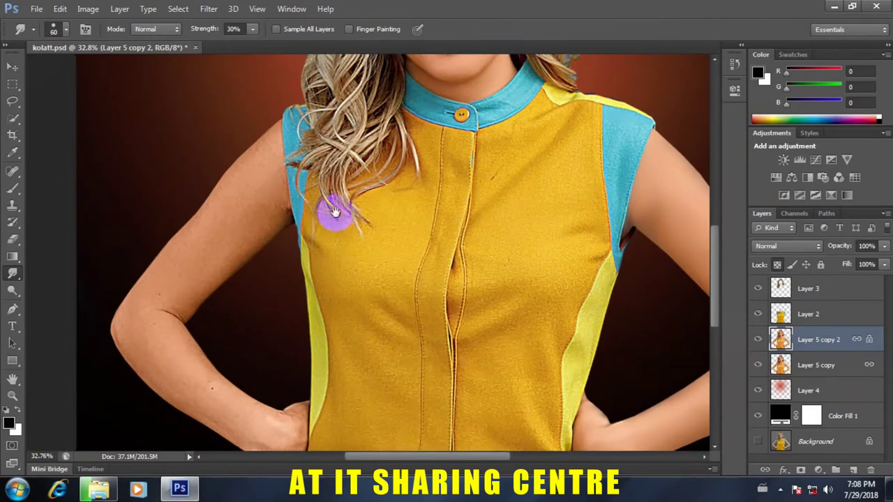
Smudge the left-side arm smooth from the upper arm edges up to the shoulder.
{"action": "scroll", "coordinate": [325, 283], "scroll_direction": "up", "scroll_amount": 2}
{"action": "scroll", "coordinate": [251, 300], "scroll_direction": "up", "scroll_amount": 2}
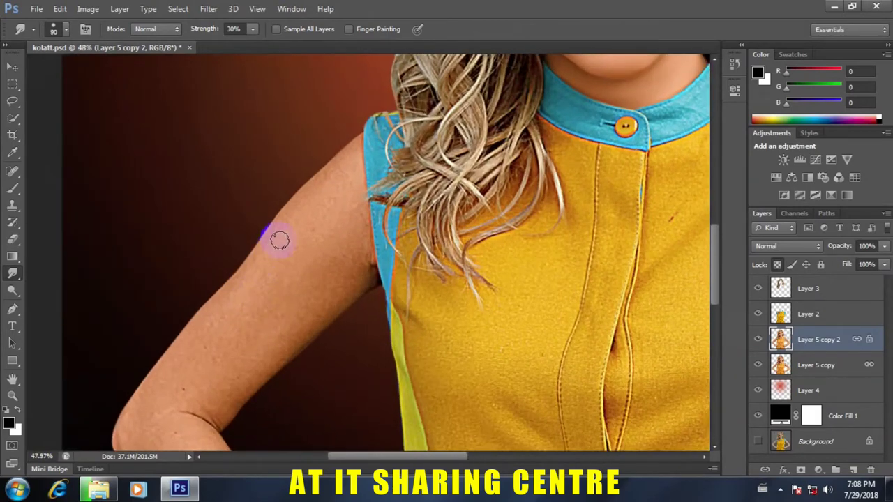
{"action": "mouse_move", "coordinate": [300, 225]}
{"action": "left_mouse_down"}
{"action": "mouse_move", "coordinate": [333, 166]}
{"action": "mouse_move", "coordinate": [355, 169]}
{"action": "mouse_move", "coordinate": [362, 223]}
{"action": "left_mouse_up"}
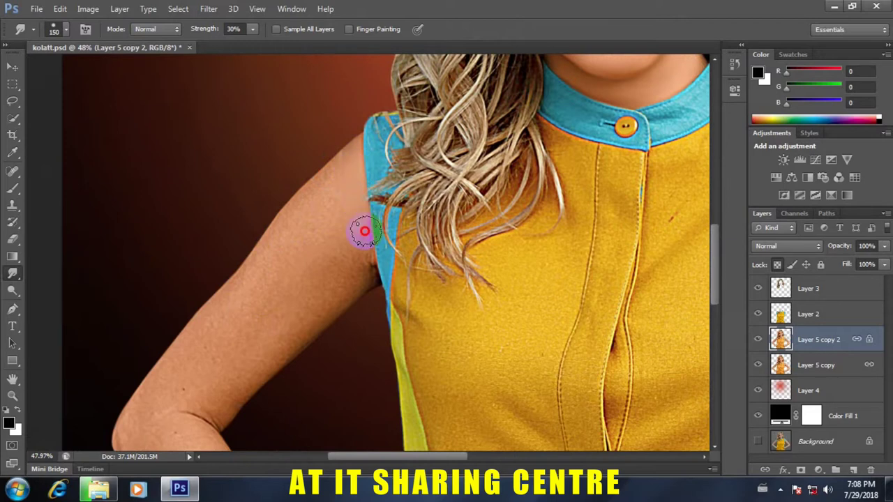
{"action": "left_click_drag", "start_coordinate": [342, 175], "coordinate": [344, 149]}
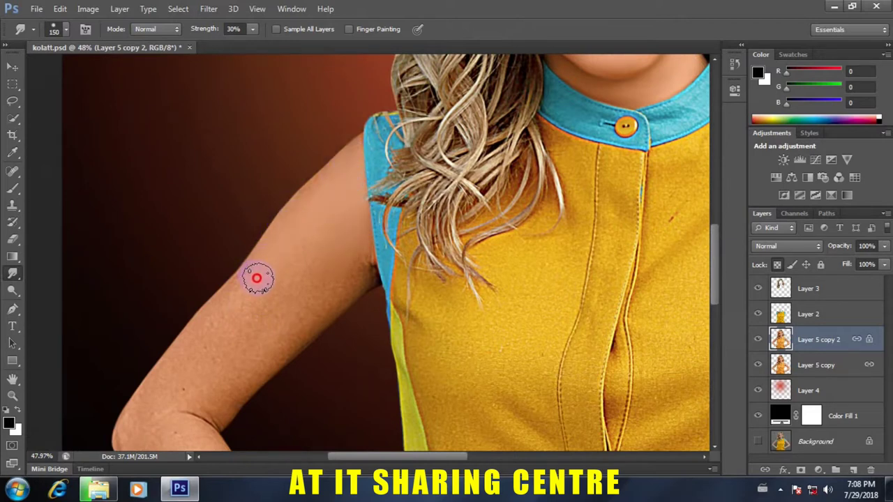
{"action": "left_click_drag", "start_coordinate": [284, 241], "coordinate": [294, 260]}
{"action": "mouse_move", "coordinate": [276, 292]}
{"action": "left_mouse_down"}
{"action": "mouse_move", "coordinate": [309, 286]}
{"action": "mouse_move", "coordinate": [289, 311]}
{"action": "mouse_move", "coordinate": [261, 318]}
{"action": "left_mouse_up"}
{"action": "left_click_drag", "start_coordinate": [235, 281], "coordinate": [231, 290]}
{"action": "left_click_drag", "start_coordinate": [217, 350], "coordinate": [236, 277]}
{"action": "left_click_drag", "start_coordinate": [312, 202], "coordinate": [261, 225]}
{"action": "mouse_move", "coordinate": [337, 235]}
{"action": "left_mouse_down"}
{"action": "mouse_move", "coordinate": [351, 249]}
{"action": "mouse_move", "coordinate": [344, 286]}
{"action": "mouse_move", "coordinate": [265, 367]}
{"action": "mouse_move", "coordinate": [242, 371]}
{"action": "mouse_move", "coordinate": [227, 405]}
{"action": "mouse_move", "coordinate": [350, 287]}
{"action": "mouse_move", "coordinate": [279, 349]}
{"action": "mouse_move", "coordinate": [276, 321]}
{"action": "mouse_move", "coordinate": [325, 247]}
{"action": "mouse_move", "coordinate": [338, 261]}
{"action": "left_mouse_up"}
Smooth the skin at the armpit edge with a smaller Smudge brush.
{"action": "scroll", "coordinate": [342, 261], "scroll_direction": "up", "scroll_amount": 1}
{"action": "scroll", "coordinate": [342, 260], "scroll_direction": "up", "scroll_amount": 2}
{"action": "key", "text": "bracketleft"}
{"action": "key", "text": "bracketleft"}
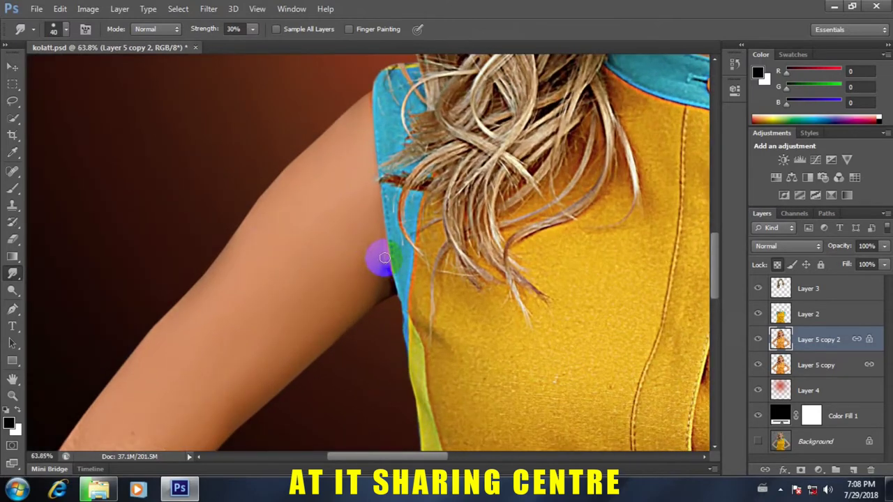
{"action": "left_click_drag", "start_coordinate": [387, 272], "coordinate": [370, 300]}
{"action": "scroll", "coordinate": [359, 285], "scroll_direction": "down", "scroll_amount": 7}
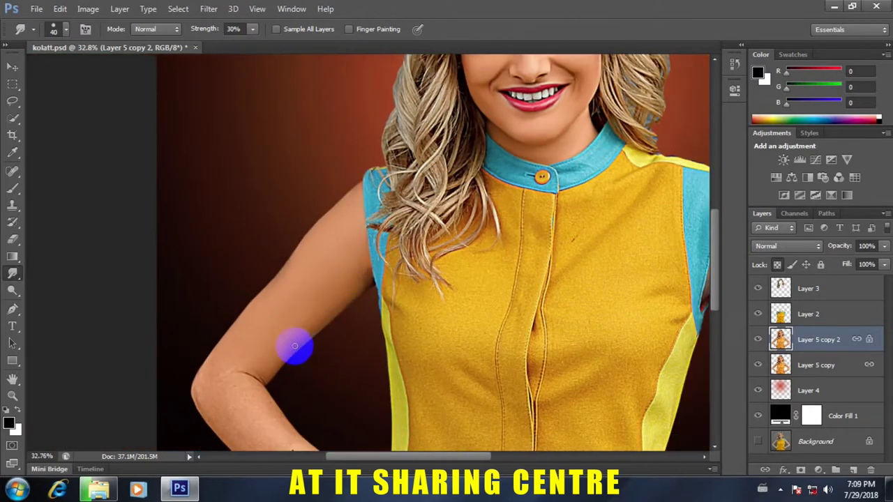
{"action": "scroll", "coordinate": [294, 346], "scroll_direction": "up", "scroll_amount": 8}
With a larger brush, smudge the elbow edges, soften the elbow crease and smooth across the forearm.
{"action": "left_click_drag", "start_coordinate": [296, 339], "coordinate": [400, 279]}
{"action": "key", "text": "bracketright"}
{"action": "key", "text": "bracketright"}
{"action": "key", "text": "bracketright"}
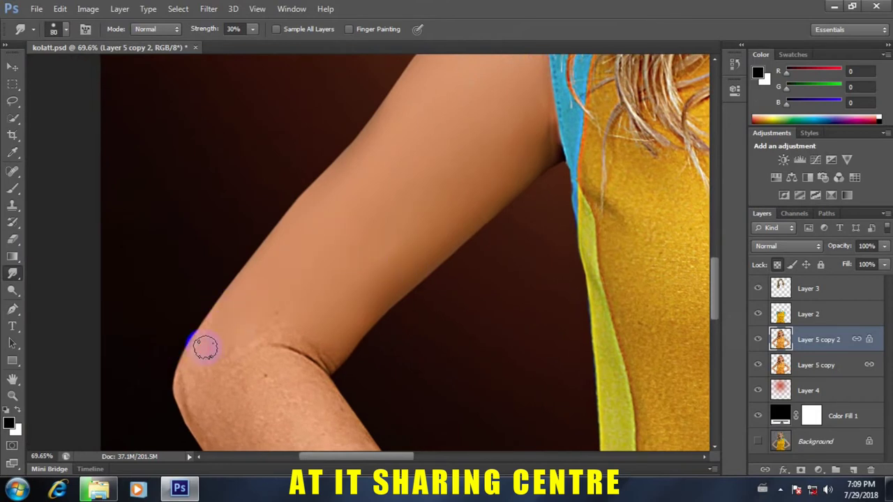
{"action": "mouse_move", "coordinate": [200, 341]}
{"action": "left_mouse_down"}
{"action": "mouse_move", "coordinate": [208, 435]}
{"action": "mouse_move", "coordinate": [176, 374]}
{"action": "mouse_move", "coordinate": [237, 315]}
{"action": "left_mouse_up"}
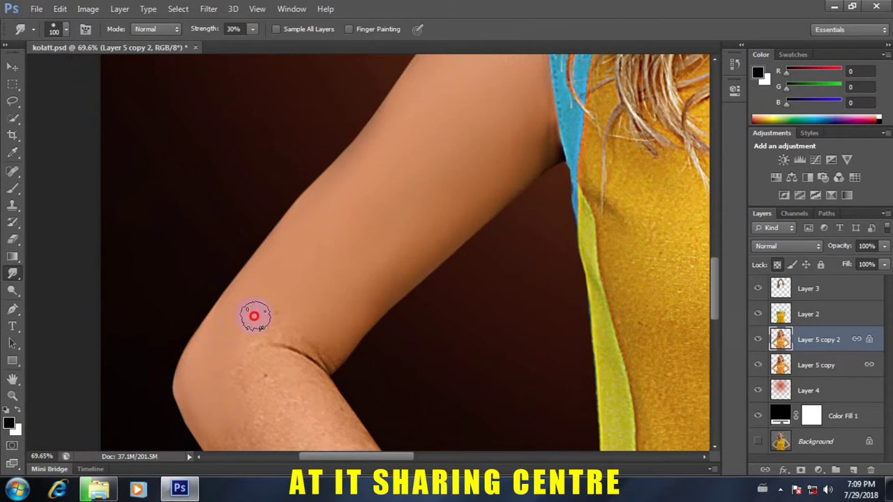
{"action": "mouse_move", "coordinate": [261, 391]}
{"action": "left_mouse_down"}
{"action": "mouse_move", "coordinate": [244, 325]}
{"action": "mouse_move", "coordinate": [245, 283]}
{"action": "left_mouse_up"}
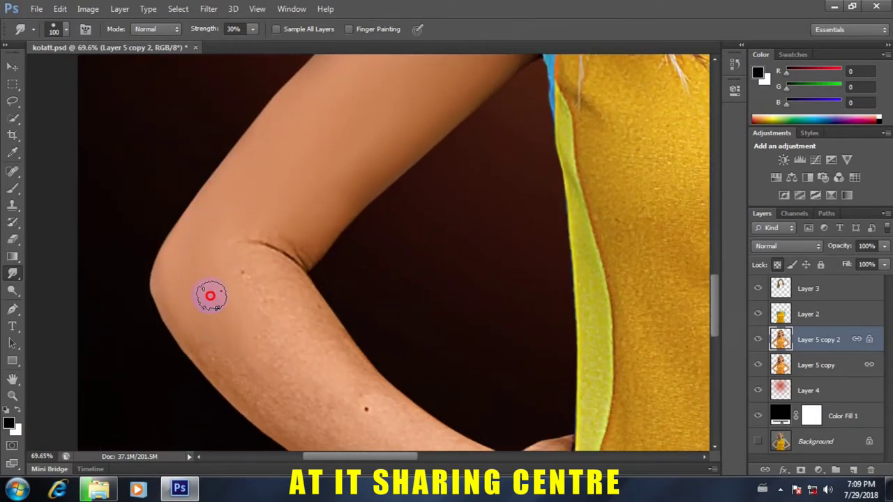
{"action": "left_click_drag", "start_coordinate": [183, 309], "coordinate": [237, 392]}
{"action": "mouse_move", "coordinate": [197, 347]}
{"action": "left_mouse_down"}
{"action": "mouse_move", "coordinate": [193, 358]}
{"action": "mouse_move", "coordinate": [251, 376]}
{"action": "left_mouse_up"}
{"action": "left_click_drag", "start_coordinate": [288, 354], "coordinate": [227, 244]}
{"action": "mouse_move", "coordinate": [190, 180]}
{"action": "left_mouse_down"}
{"action": "mouse_move", "coordinate": [222, 184]}
{"action": "mouse_move", "coordinate": [189, 175]}
{"action": "mouse_move", "coordinate": [239, 205]}
{"action": "mouse_move", "coordinate": [299, 284]}
{"action": "mouse_move", "coordinate": [299, 272]}
{"action": "mouse_move", "coordinate": [281, 313]}
{"action": "mouse_move", "coordinate": [305, 355]}
{"action": "mouse_move", "coordinate": [245, 327]}
{"action": "mouse_move", "coordinate": [229, 359]}
{"action": "mouse_move", "coordinate": [375, 404]}
{"action": "mouse_move", "coordinate": [266, 278]}
{"action": "mouse_move", "coordinate": [235, 288]}
{"action": "mouse_move", "coordinate": [434, 402]}
{"action": "mouse_move", "coordinate": [303, 281]}
{"action": "mouse_move", "coordinate": [353, 313]}
{"action": "mouse_move", "coordinate": [415, 377]}
{"action": "mouse_move", "coordinate": [359, 363]}
{"action": "mouse_move", "coordinate": [401, 360]}
{"action": "mouse_move", "coordinate": [342, 266]}
{"action": "left_mouse_up"}
{"action": "mouse_move", "coordinate": [255, 265]}
{"action": "left_mouse_down"}
{"action": "mouse_move", "coordinate": [274, 314]}
{"action": "mouse_move", "coordinate": [304, 305]}
{"action": "mouse_move", "coordinate": [331, 342]}
{"action": "mouse_move", "coordinate": [389, 362]}
{"action": "left_mouse_up"}
Smooth the wrist and hand skin against the shirt, shrinking the brush to 80, 50 and 40.
{"action": "key", "text": "bracketleft"}
{"action": "key", "text": "bracketleft"}
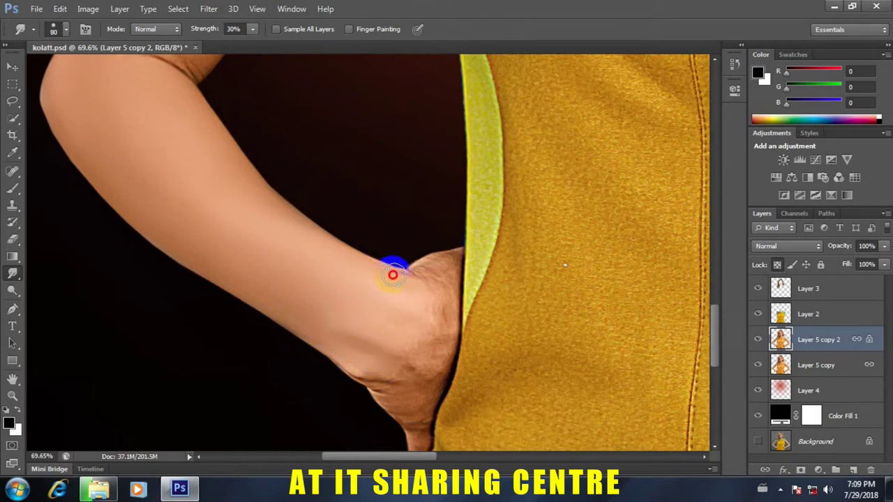
{"action": "mouse_move", "coordinate": [410, 353]}
{"action": "left_mouse_down"}
{"action": "mouse_move", "coordinate": [378, 372]}
{"action": "mouse_move", "coordinate": [351, 374]}
{"action": "mouse_move", "coordinate": [388, 399]}
{"action": "mouse_move", "coordinate": [428, 379]}
{"action": "mouse_move", "coordinate": [447, 353]}
{"action": "mouse_move", "coordinate": [439, 270]}
{"action": "mouse_move", "coordinate": [409, 255]}
{"action": "mouse_move", "coordinate": [427, 269]}
{"action": "mouse_move", "coordinate": [444, 263]}
{"action": "mouse_move", "coordinate": [434, 257]}
{"action": "mouse_move", "coordinate": [454, 293]}
{"action": "left_mouse_up"}
{"action": "key", "text": "bracketleft"}
{"action": "key", "text": "bracketleft"}
{"action": "key", "text": "bracketleft"}
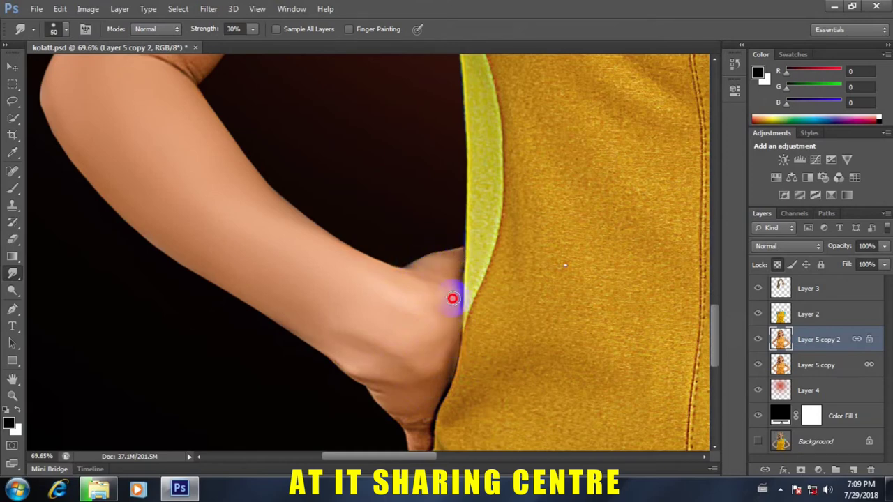
{"action": "scroll", "coordinate": [423, 265], "scroll_direction": "down", "scroll_amount": 2}
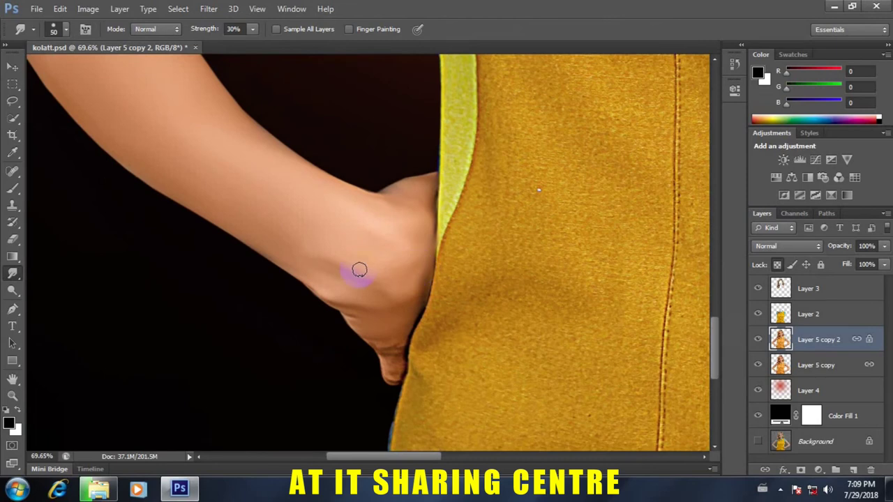
{"action": "left_click_drag", "start_coordinate": [357, 277], "coordinate": [392, 292]}
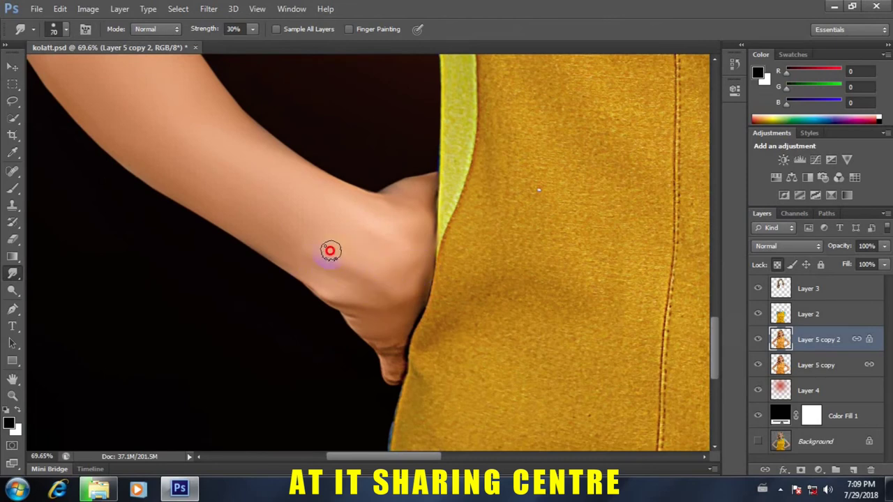
{"action": "mouse_move", "coordinate": [393, 224]}
{"action": "left_mouse_down"}
{"action": "mouse_move", "coordinate": [397, 286]}
{"action": "mouse_move", "coordinate": [325, 303]}
{"action": "mouse_move", "coordinate": [407, 302]}
{"action": "mouse_move", "coordinate": [358, 325]}
{"action": "mouse_move", "coordinate": [409, 349]}
{"action": "mouse_move", "coordinate": [386, 363]}
{"action": "mouse_move", "coordinate": [404, 353]}
{"action": "mouse_move", "coordinate": [388, 380]}
{"action": "mouse_move", "coordinate": [393, 359]}
{"action": "left_mouse_up"}
{"action": "key", "text": "bracketleft"}
{"action": "key", "text": "bracketleft"}
{"action": "key", "text": "bracketleft"}
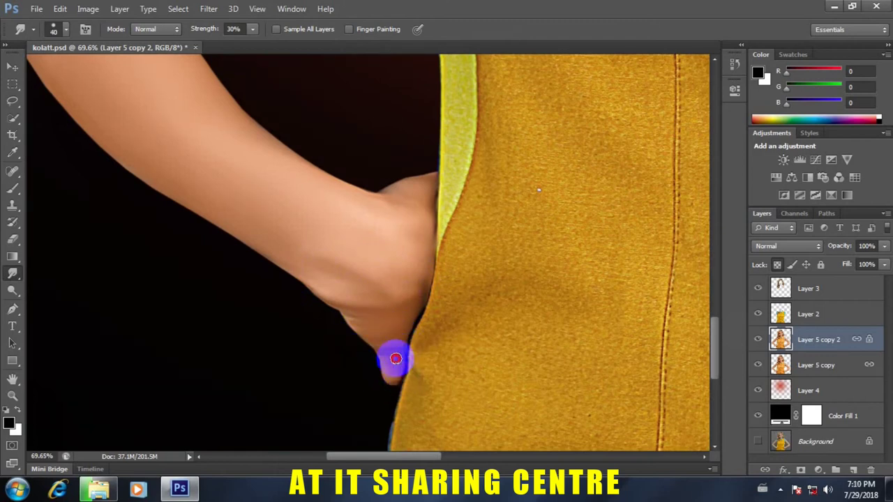
{"action": "mouse_move", "coordinate": [431, 266]}
{"action": "left_mouse_down"}
{"action": "mouse_move", "coordinate": [428, 193]}
{"action": "mouse_move", "coordinate": [412, 313]}
{"action": "mouse_move", "coordinate": [371, 351]}
{"action": "left_mouse_up"}
At brush size 50, soften the inner elbow crease and bend shading.
{"action": "scroll", "coordinate": [365, 318], "scroll_direction": "down", "scroll_amount": 3}
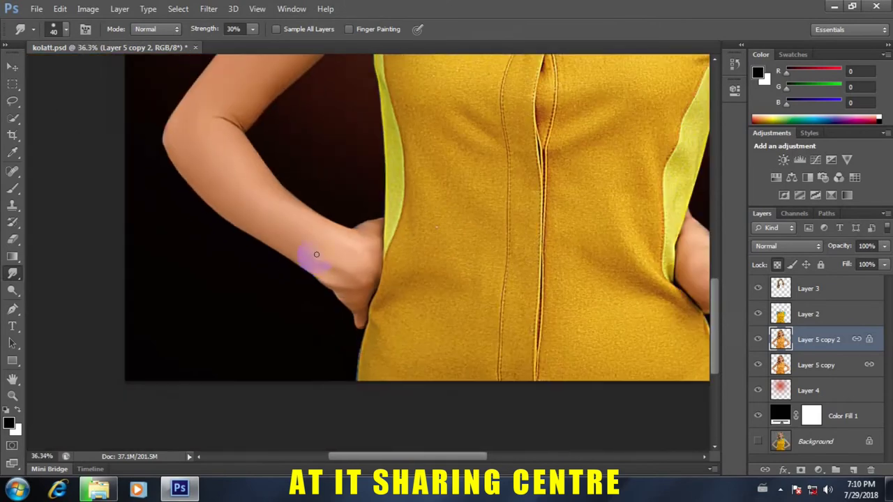
{"action": "scroll", "coordinate": [285, 191], "scroll_direction": "up", "scroll_amount": 2}
{"action": "scroll", "coordinate": [283, 184], "scroll_direction": "up", "scroll_amount": 2}
{"action": "left_click_drag", "start_coordinate": [256, 147], "coordinate": [349, 272]}
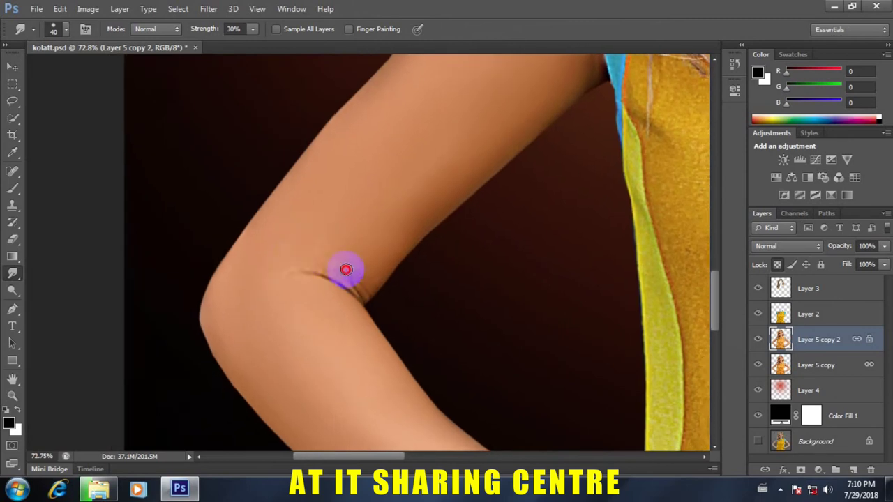
{"action": "key", "text": "bracketright"}
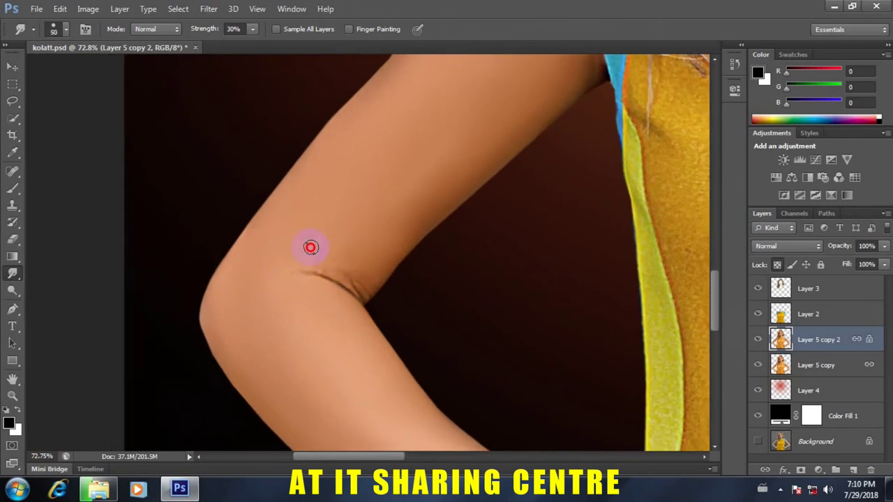
{"action": "left_click_drag", "start_coordinate": [280, 275], "coordinate": [352, 288]}
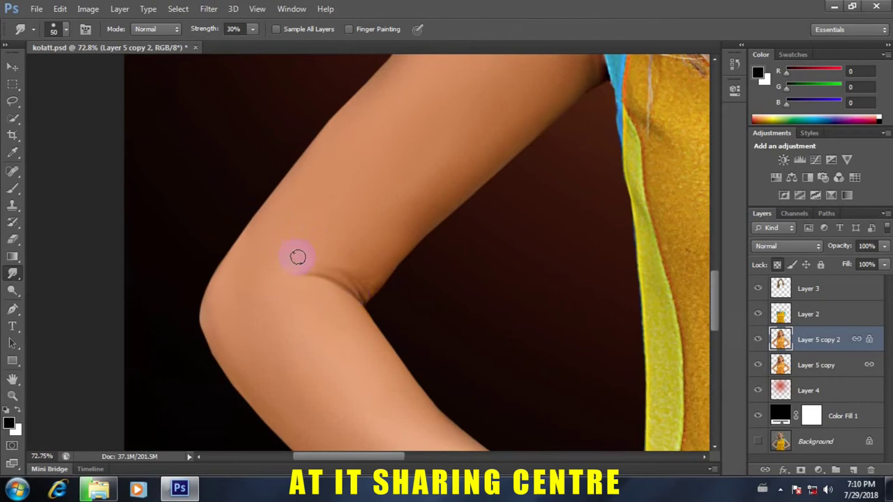
{"action": "left_click_drag", "start_coordinate": [341, 266], "coordinate": [367, 298]}
{"action": "mouse_move", "coordinate": [332, 262]}
{"action": "left_mouse_down"}
{"action": "mouse_move", "coordinate": [369, 285]}
{"action": "mouse_move", "coordinate": [381, 269]}
{"action": "mouse_move", "coordinate": [367, 277]}
{"action": "left_mouse_up"}
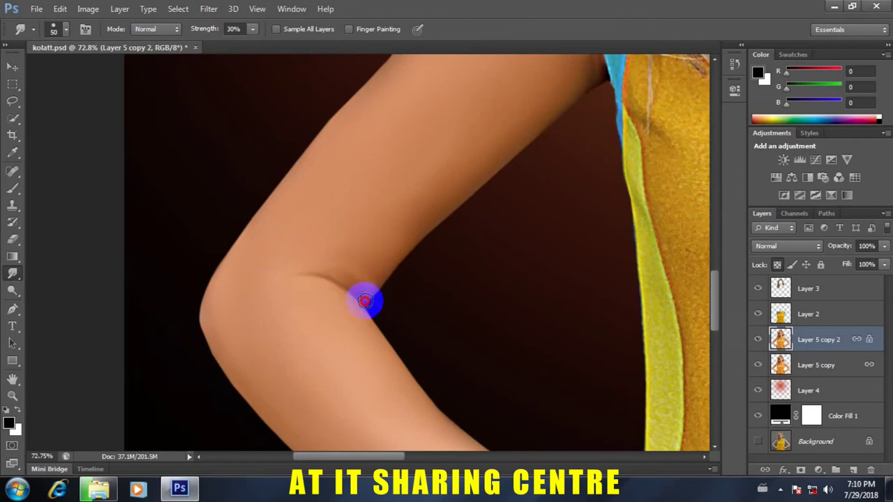
{"action": "left_click_drag", "start_coordinate": [364, 300], "coordinate": [377, 274]}
{"action": "left_click_drag", "start_coordinate": [268, 279], "coordinate": [358, 309]}
{"action": "scroll", "coordinate": [365, 283], "scroll_direction": "down", "scroll_amount": 3}
{"action": "scroll", "coordinate": [382, 272], "scroll_direction": "down", "scroll_amount": 2}
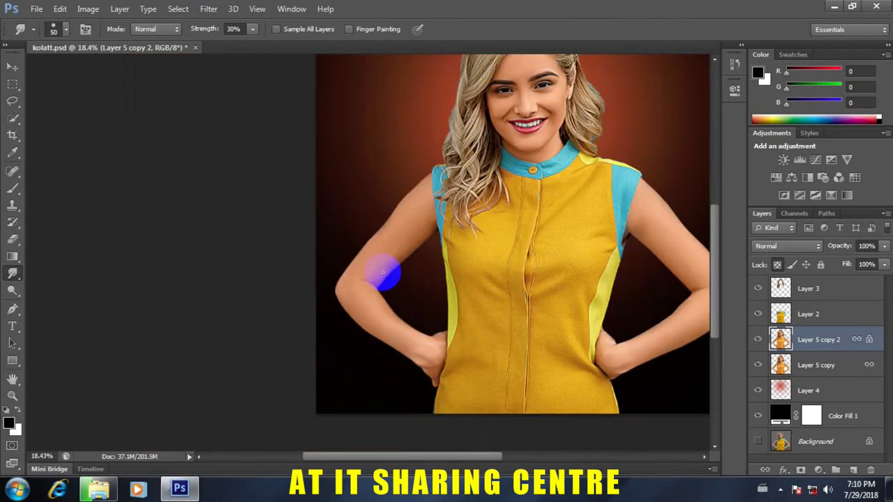
{"action": "scroll", "coordinate": [493, 265], "scroll_direction": "down", "scroll_amount": 1}
{"action": "scroll", "coordinate": [384, 293], "scroll_direction": "up", "scroll_amount": 2}
{"action": "scroll", "coordinate": [385, 284], "scroll_direction": "up", "scroll_amount": 1}
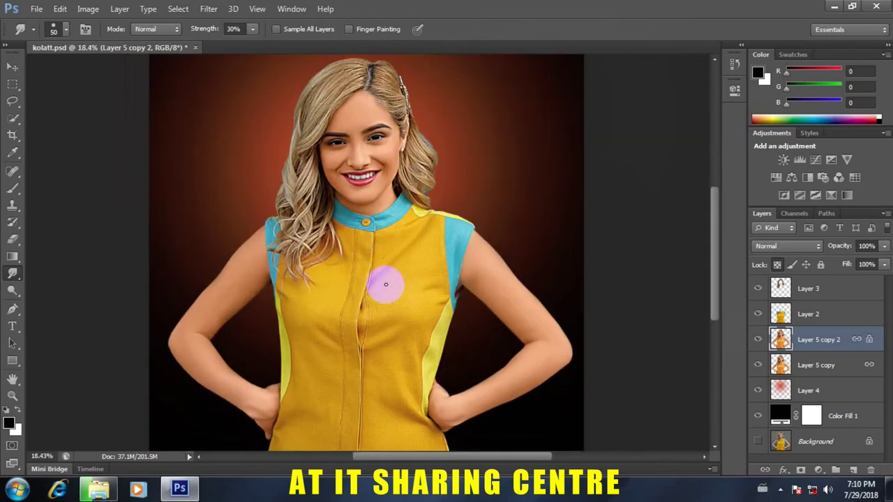
{"action": "scroll", "coordinate": [383, 263], "scroll_direction": "down", "scroll_amount": 2}
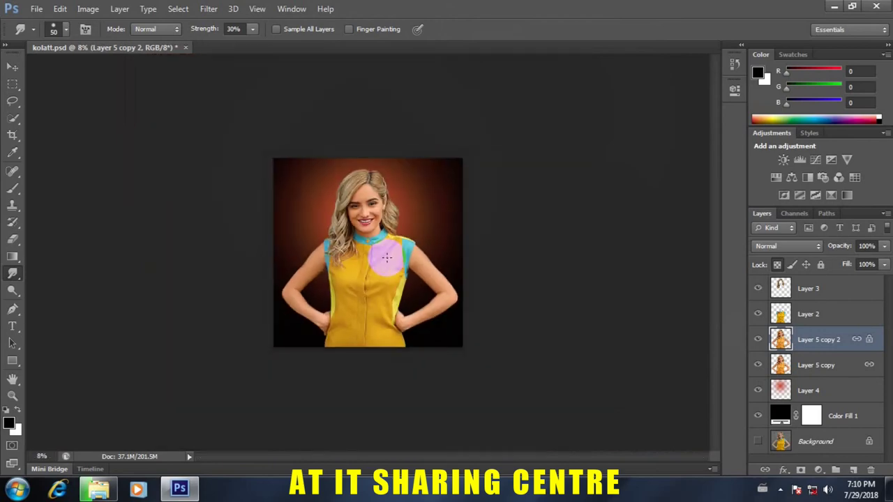
{"action": "scroll", "coordinate": [378, 255], "scroll_direction": "up", "scroll_amount": 2}
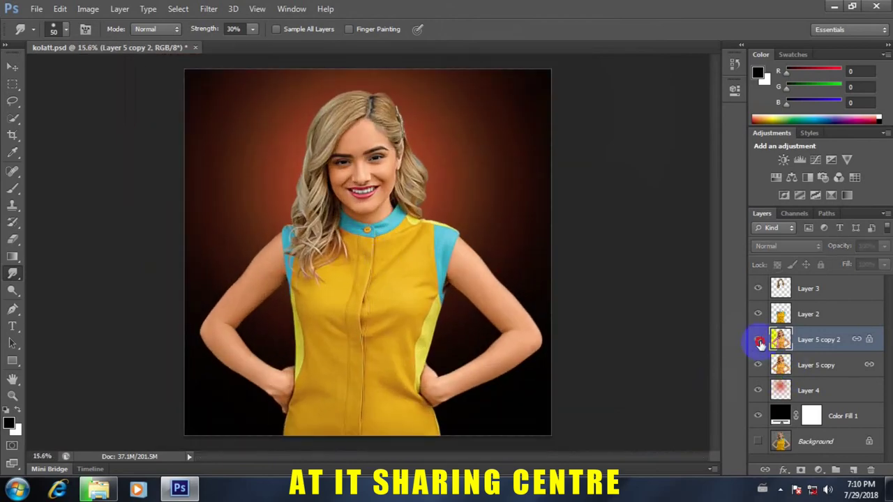
{"action": "scroll", "coordinate": [398, 203], "scroll_direction": "down", "scroll_amount": 2}
{"action": "scroll", "coordinate": [400, 204], "scroll_direction": "up", "scroll_amount": 2}
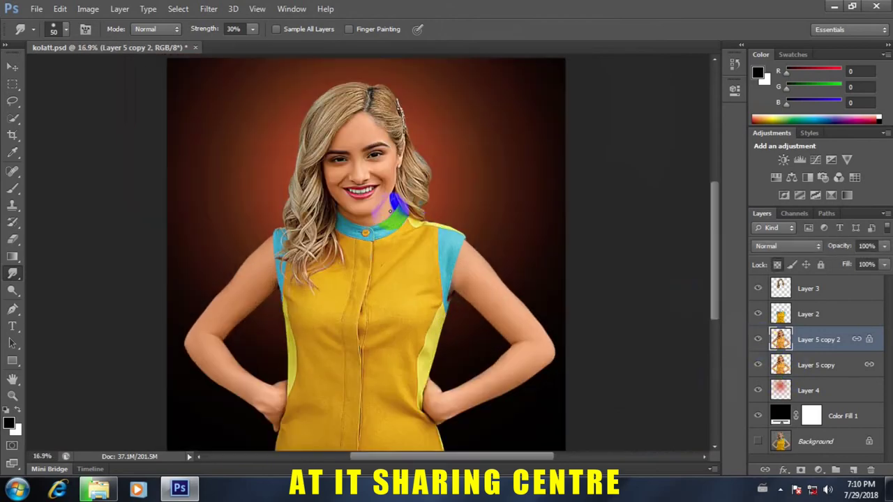
{"action": "scroll", "coordinate": [376, 201], "scroll_direction": "up", "scroll_amount": 2}
{"action": "scroll", "coordinate": [373, 198], "scroll_direction": "up", "scroll_amount": 2}
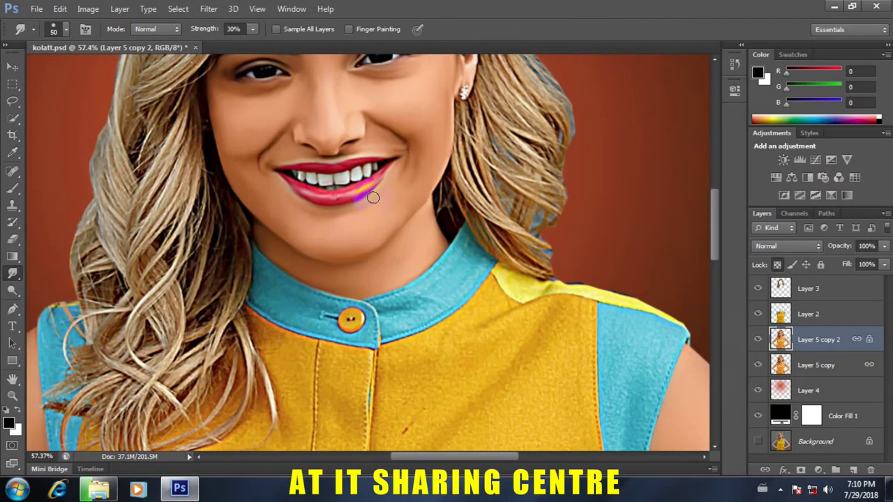
{"action": "scroll", "coordinate": [373, 198], "scroll_direction": "down", "scroll_amount": 3}
{"action": "scroll", "coordinate": [373, 198], "scroll_direction": "down", "scroll_amount": 1}
{"action": "scroll", "coordinate": [373, 198], "scroll_direction": "down", "scroll_amount": 1}
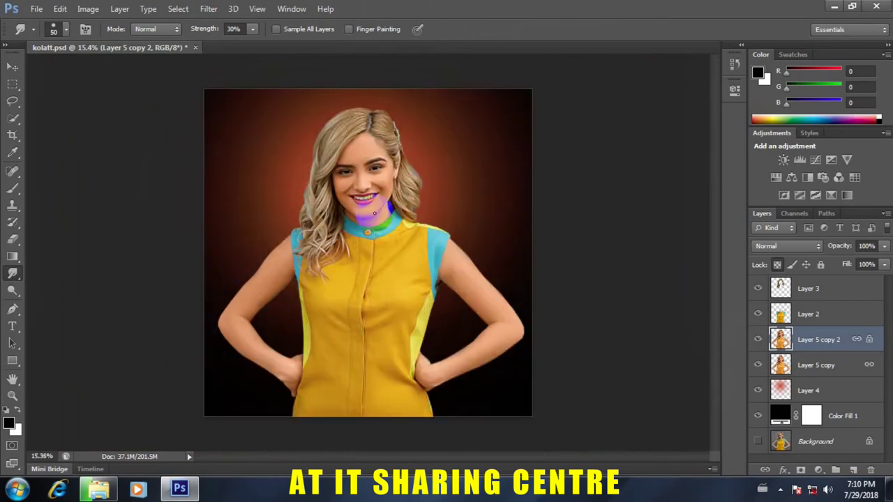
{"action": "scroll", "coordinate": [373, 210], "scroll_direction": "up", "scroll_amount": 2}
{"action": "scroll", "coordinate": [375, 175], "scroll_direction": "down", "scroll_amount": 2}
{"action": "scroll", "coordinate": [376, 174], "scroll_direction": "up", "scroll_amount": 2}
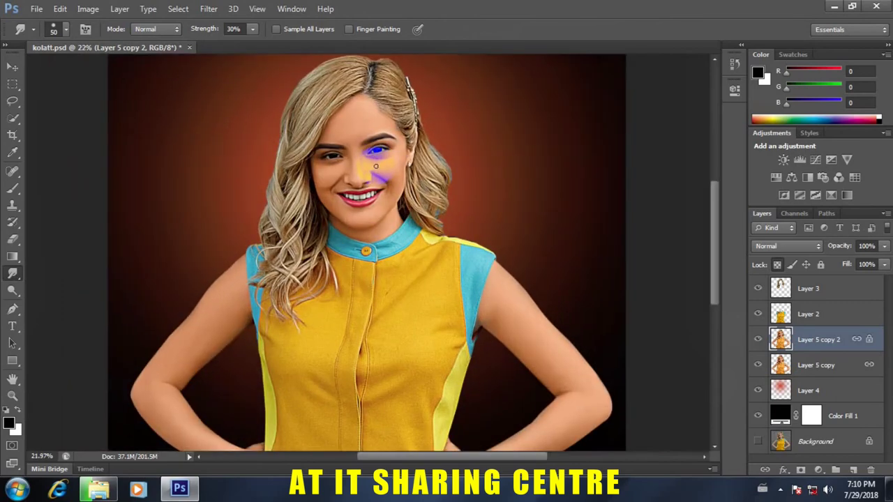
{"action": "scroll", "coordinate": [376, 171], "scroll_direction": "up", "scroll_amount": 1}
{"action": "scroll", "coordinate": [376, 166], "scroll_direction": "up", "scroll_amount": 2}
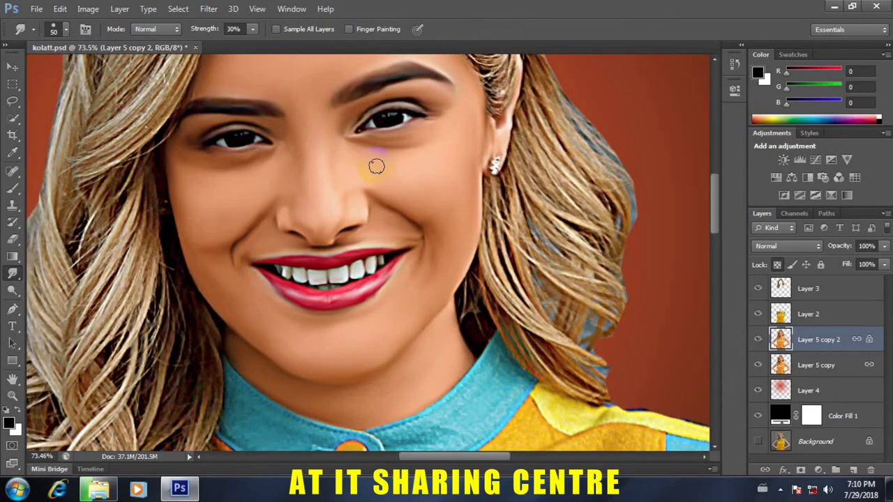
{"action": "scroll", "coordinate": [376, 166], "scroll_direction": "down", "scroll_amount": 2}
{"action": "scroll", "coordinate": [376, 166], "scroll_direction": "down", "scroll_amount": 1}
{"action": "scroll", "coordinate": [375, 166], "scroll_direction": "down", "scroll_amount": 1}
{"action": "scroll", "coordinate": [376, 166], "scroll_direction": "down", "scroll_amount": 1}
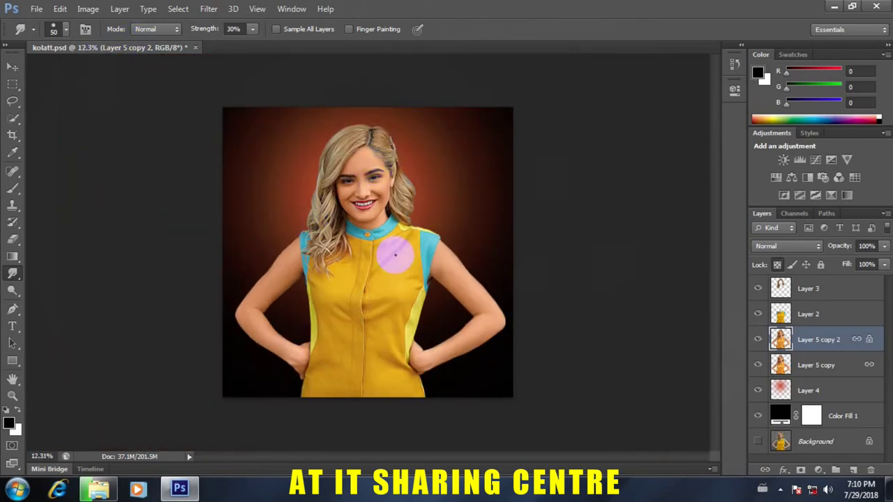
{"action": "left_click", "coordinate": [37, 8]}
Save the portrait over kolatt.psd in Photoshop format, then minimize Photoshop to the desktop.
{"action": "left_click", "coordinate": [68, 187]}
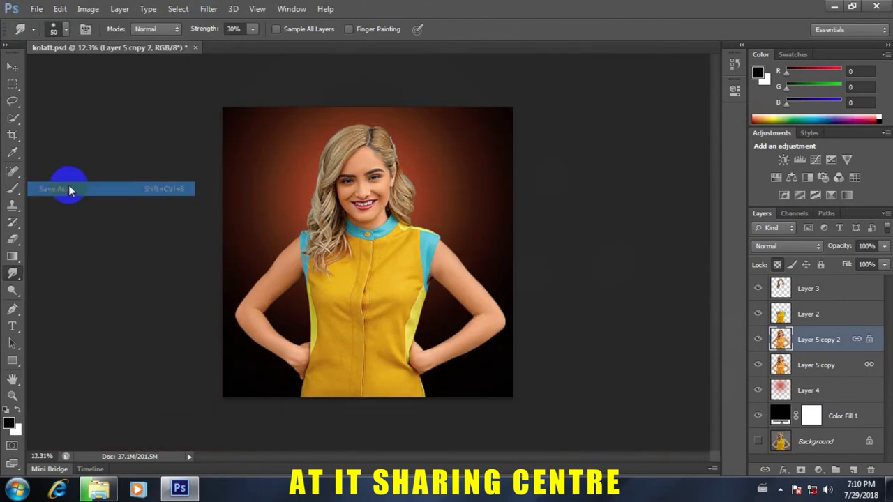
{"action": "left_click", "coordinate": [502, 209]}
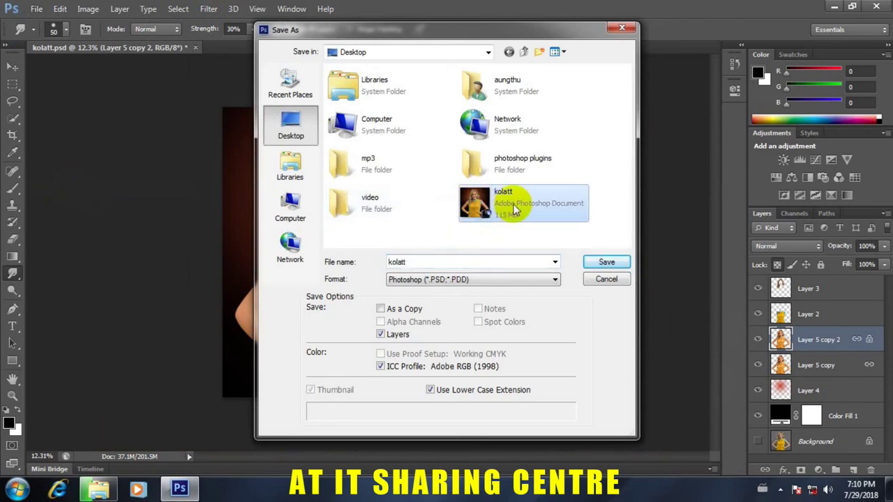
{"action": "left_click", "coordinate": [606, 261]}
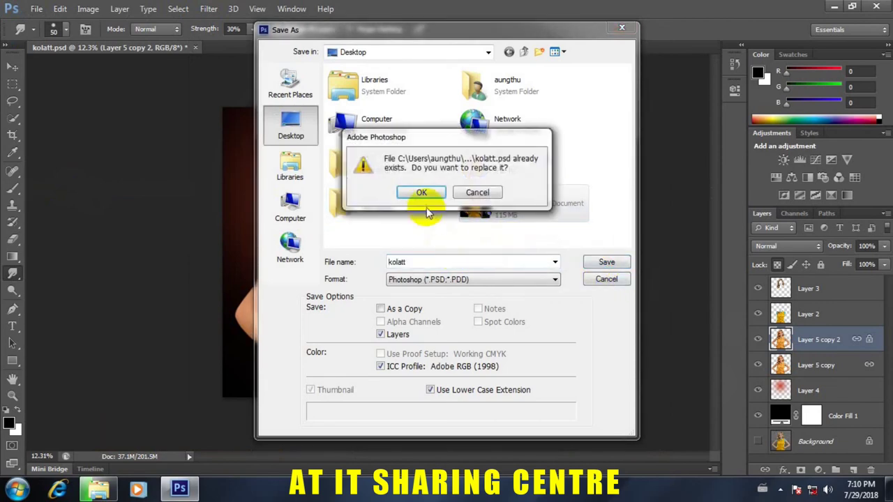
{"action": "left_click", "coordinate": [419, 197]}
{"action": "left_click", "coordinate": [590, 145]}
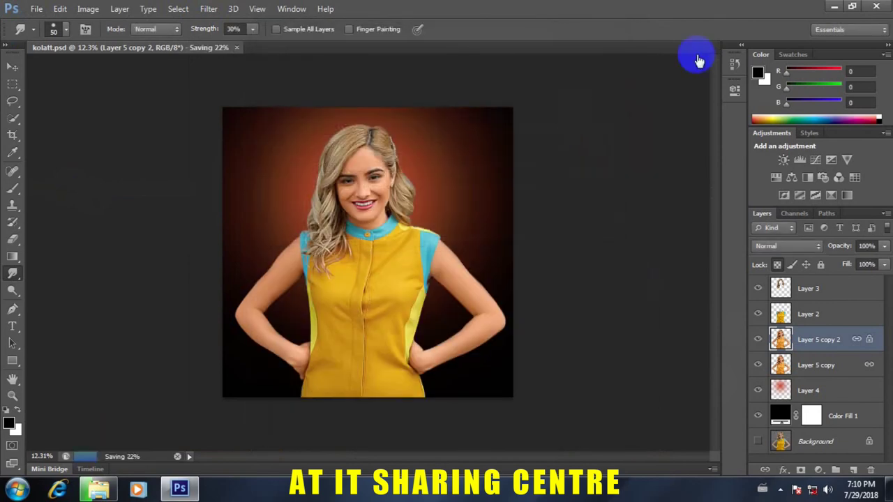
{"action": "left_click", "coordinate": [835, 7]}
{"action": "right_click", "coordinate": [356, 122]}
{"action": "left_click", "coordinate": [385, 150]}
{"action": "double_click", "coordinate": [176, 425]}
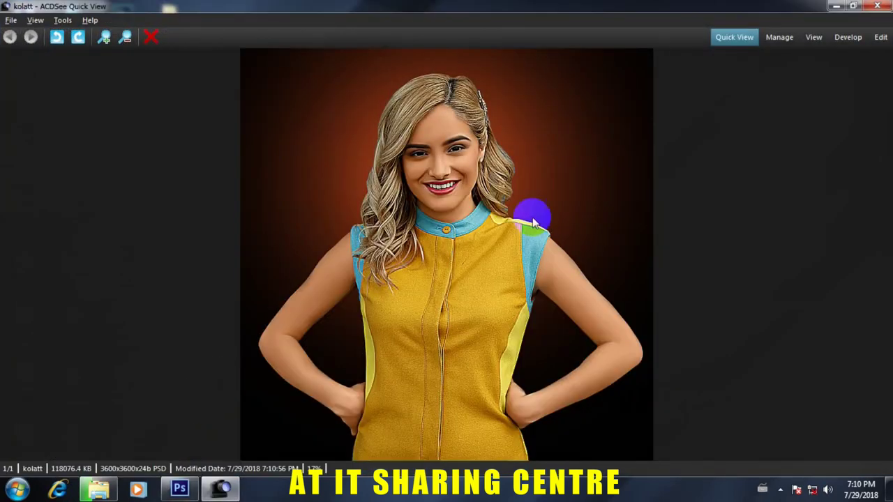
{"action": "left_click", "coordinate": [104, 37]}
{"action": "left_click", "coordinate": [105, 37]}
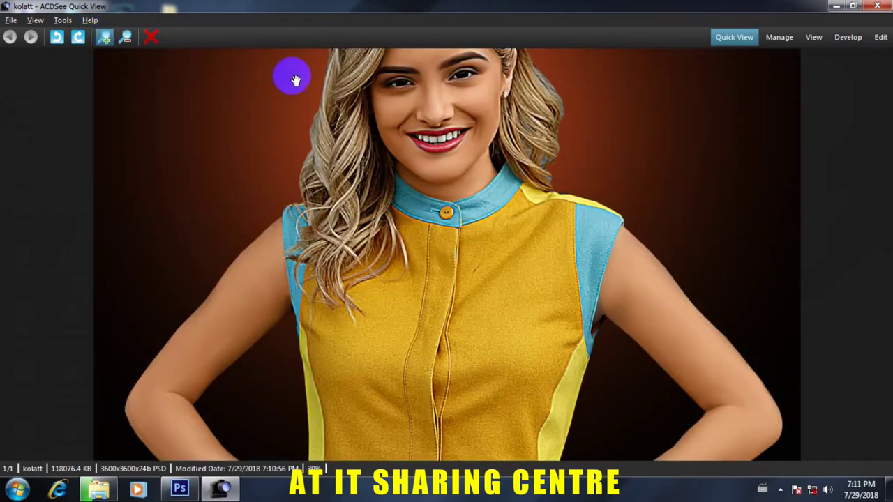
{"action": "left_click", "coordinate": [884, 6]}
{"action": "right_click", "coordinate": [358, 90]}
{"action": "left_click", "coordinate": [384, 123]}
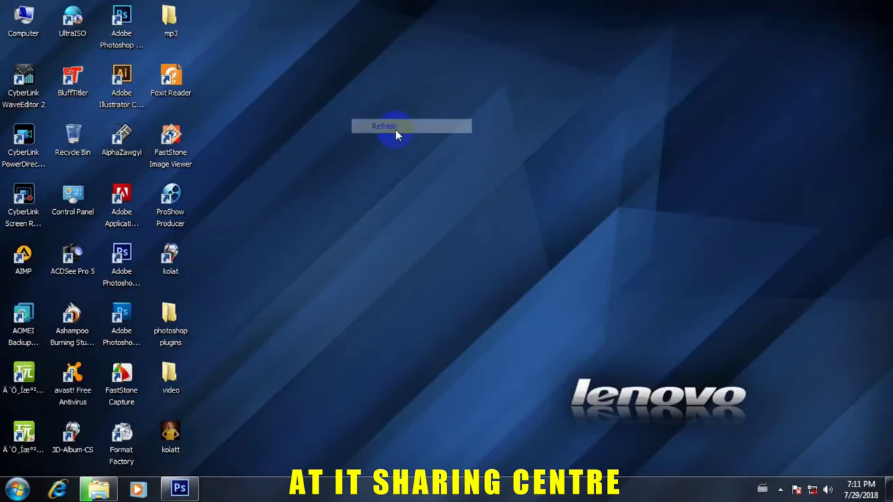